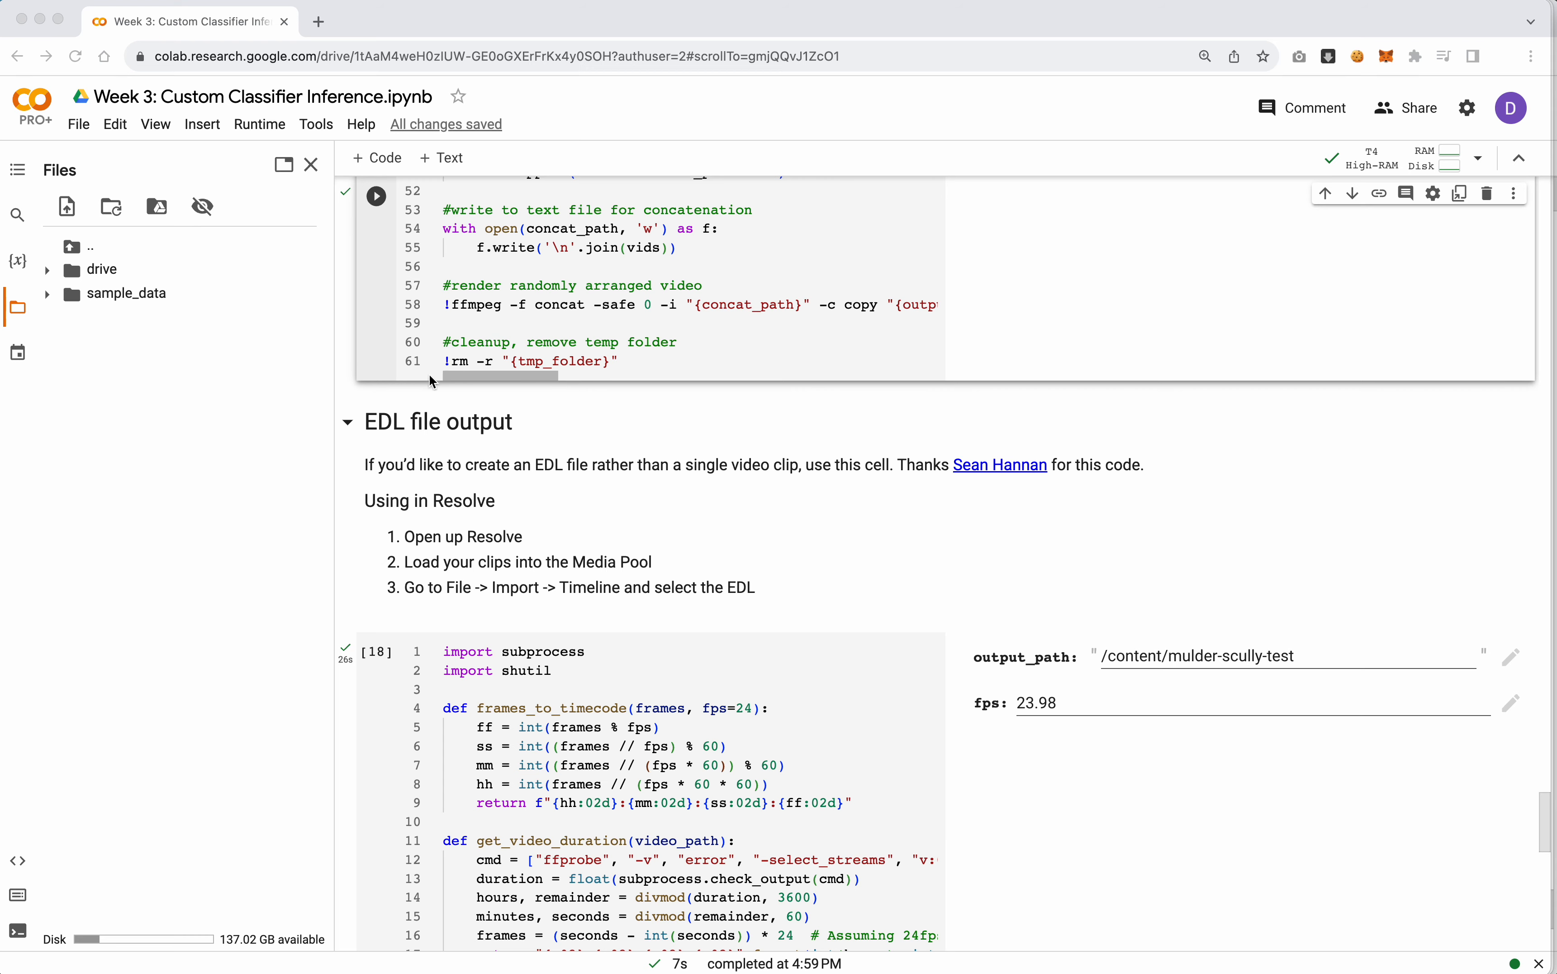
Delete the code cell containing "selection" above the video rendering cell
scroll(347, 445, "up", 5)
scroll(348, 443, "up", 15)
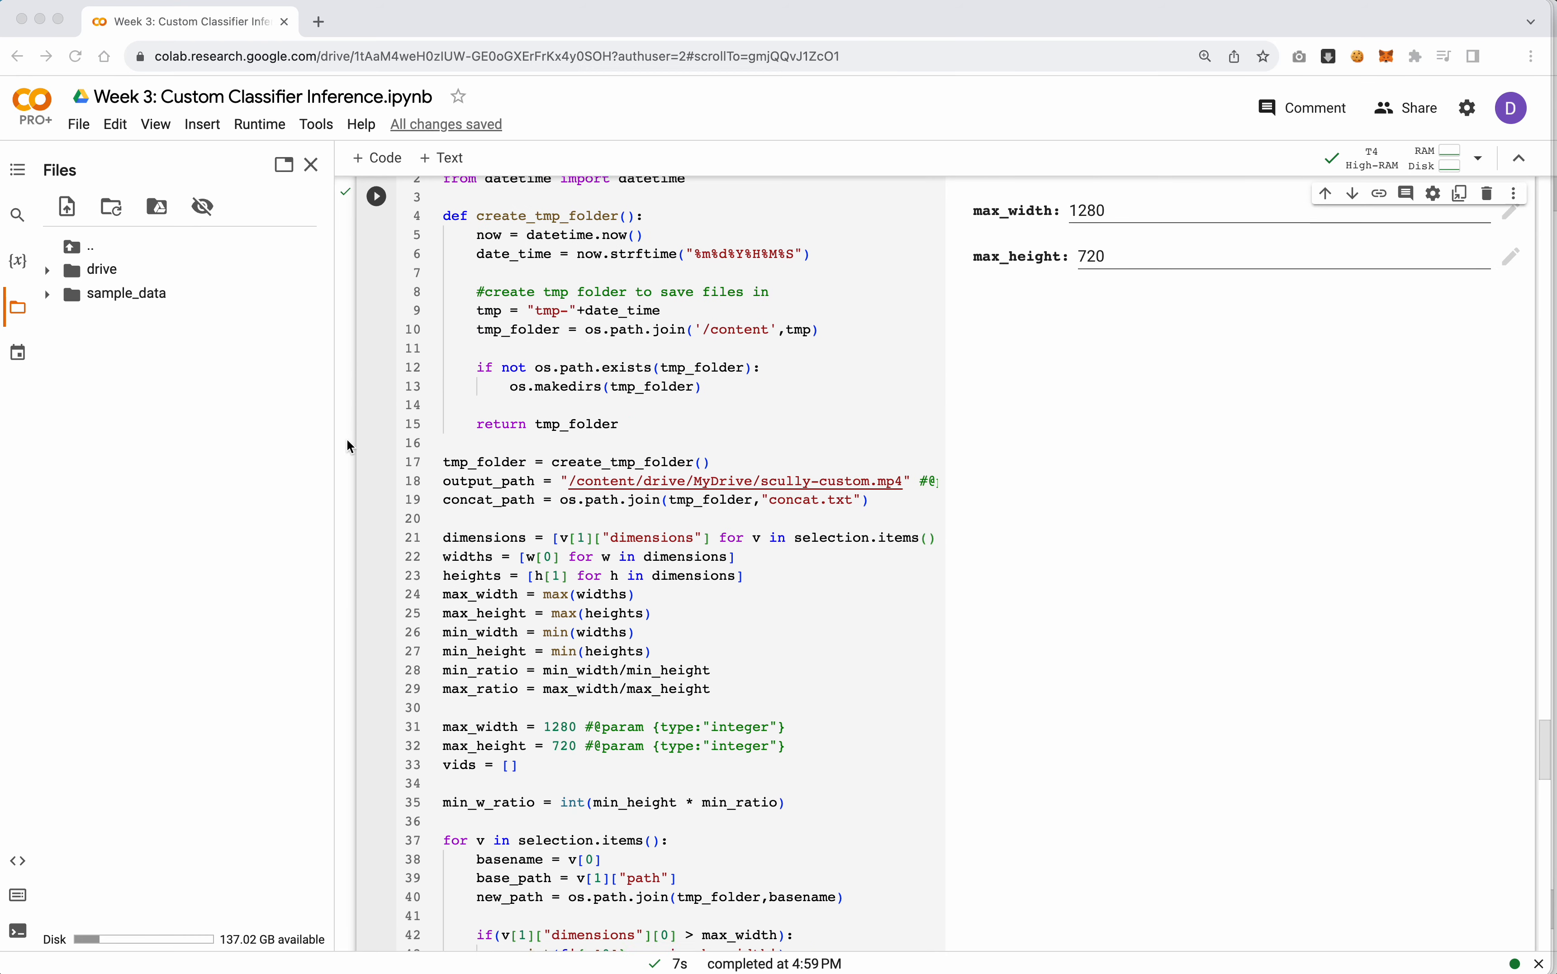
left_click(749, 496)
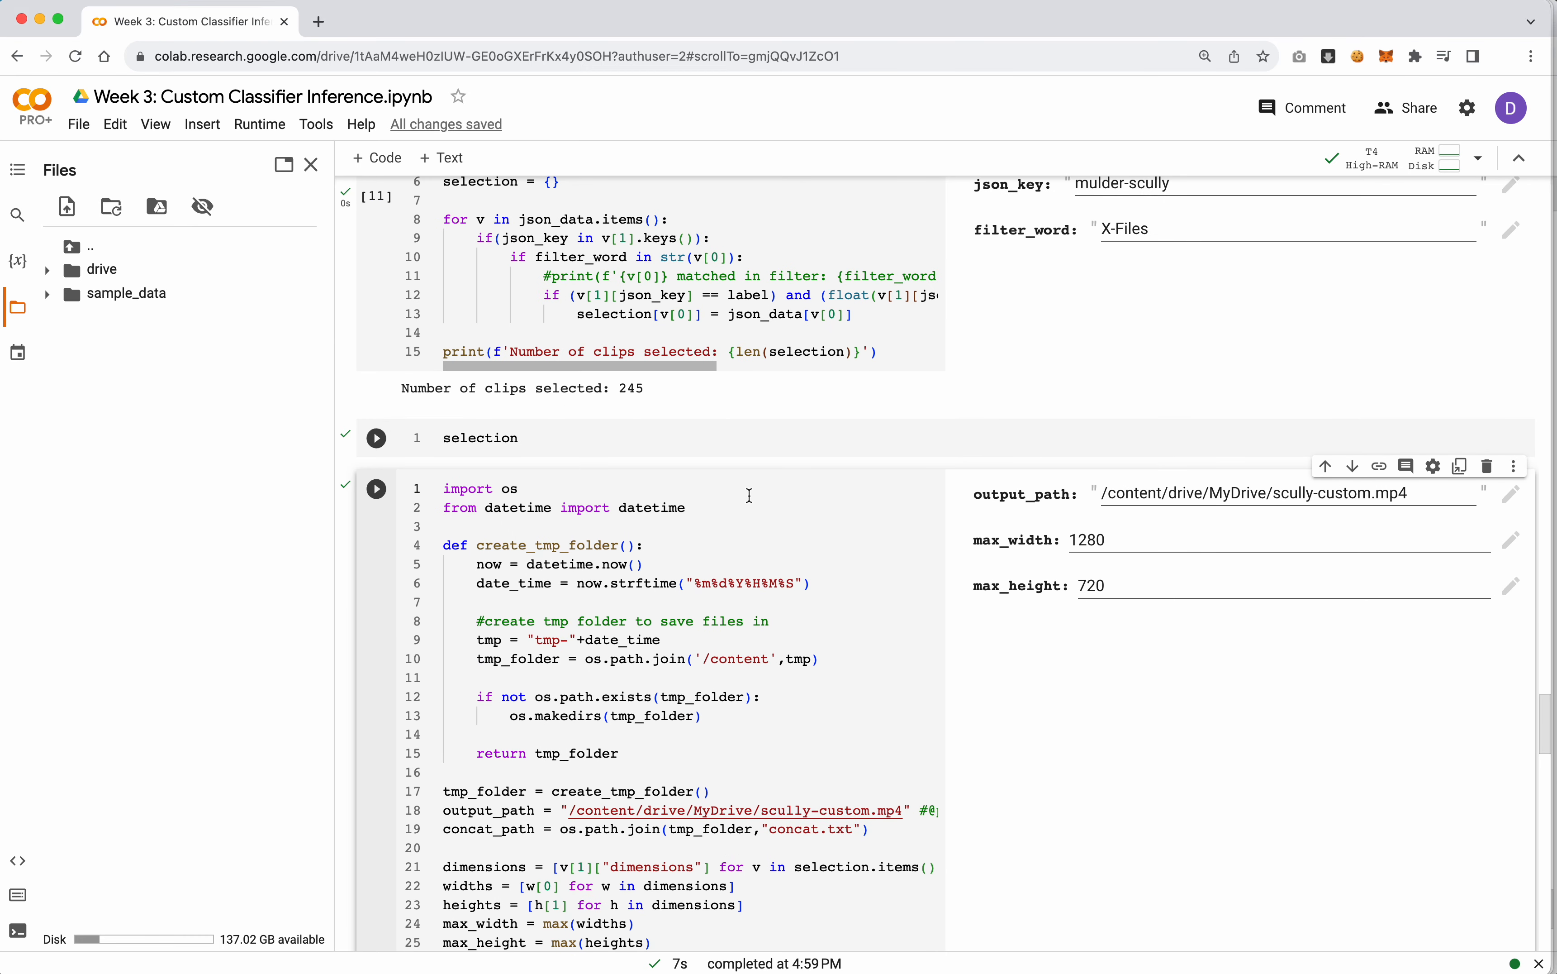
left_click(779, 441)
left_click(1488, 416)
Rerun the clip selection cell under "Create video sequence from labels" with label scully and minimum confidence 0.5
scroll(1493, 418, "up", 6)
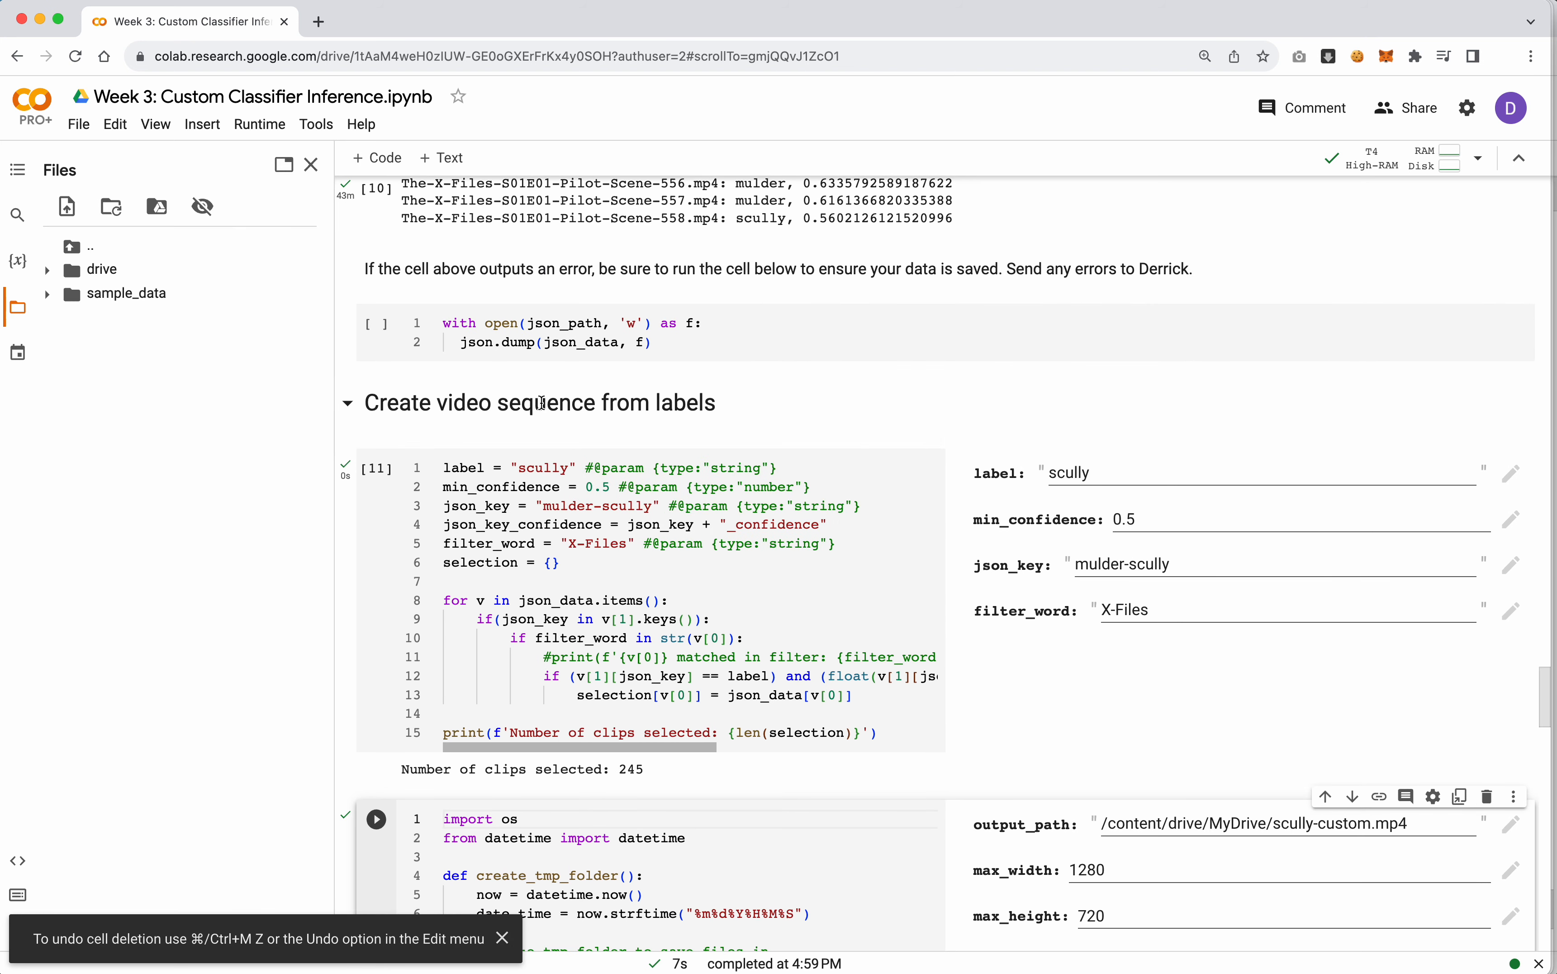
left_click(686, 524)
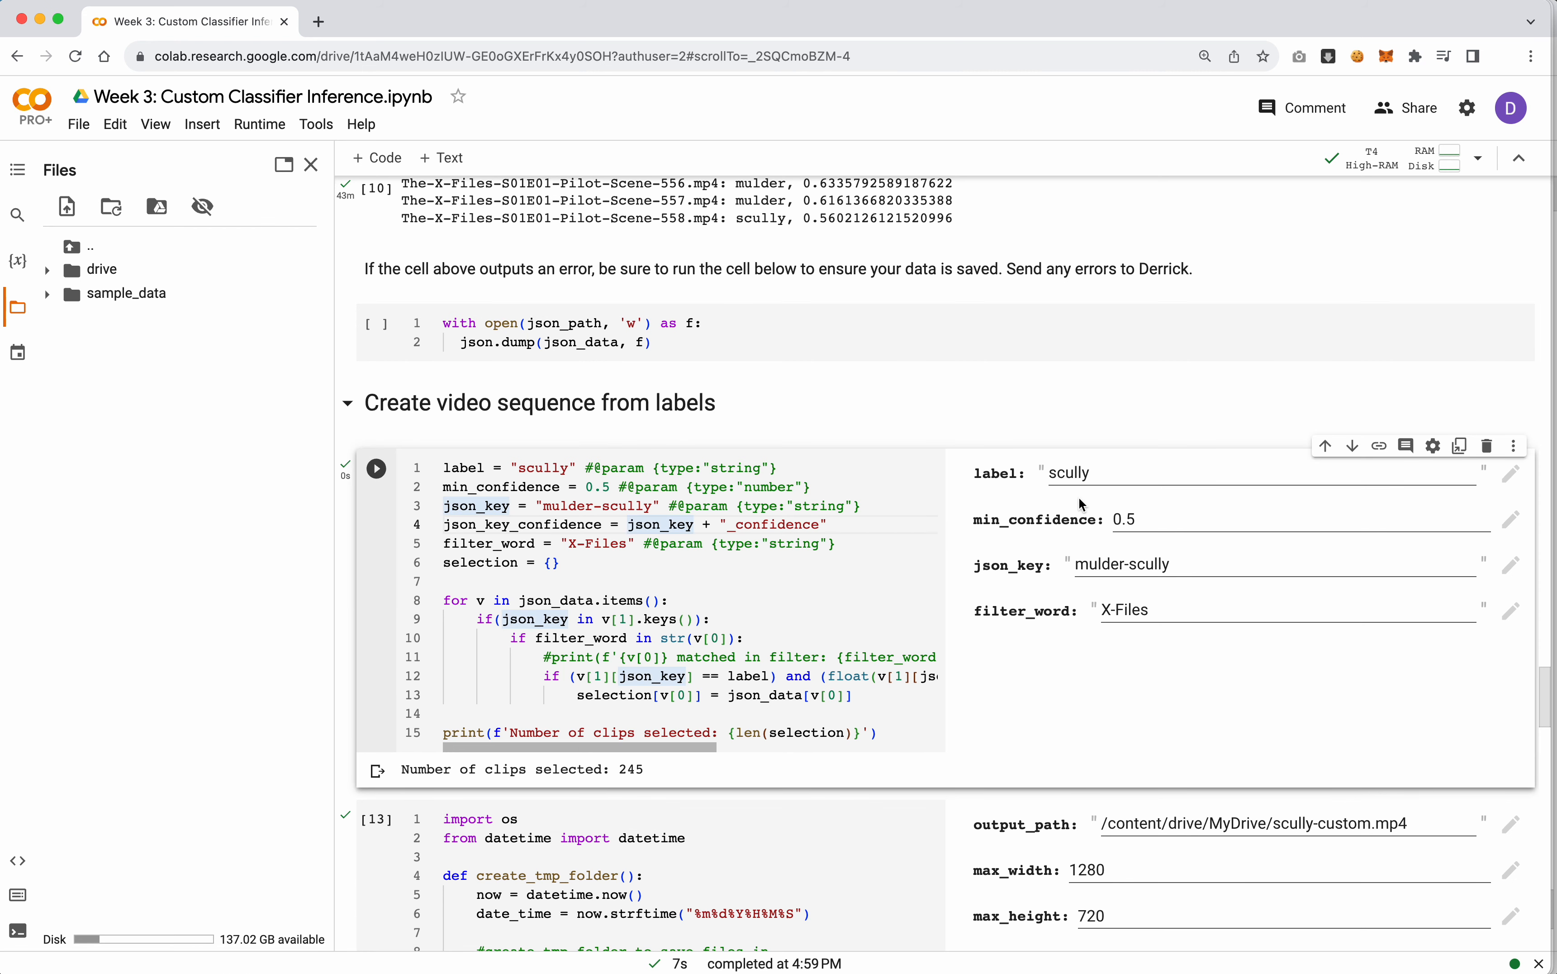
double_click(1061, 474)
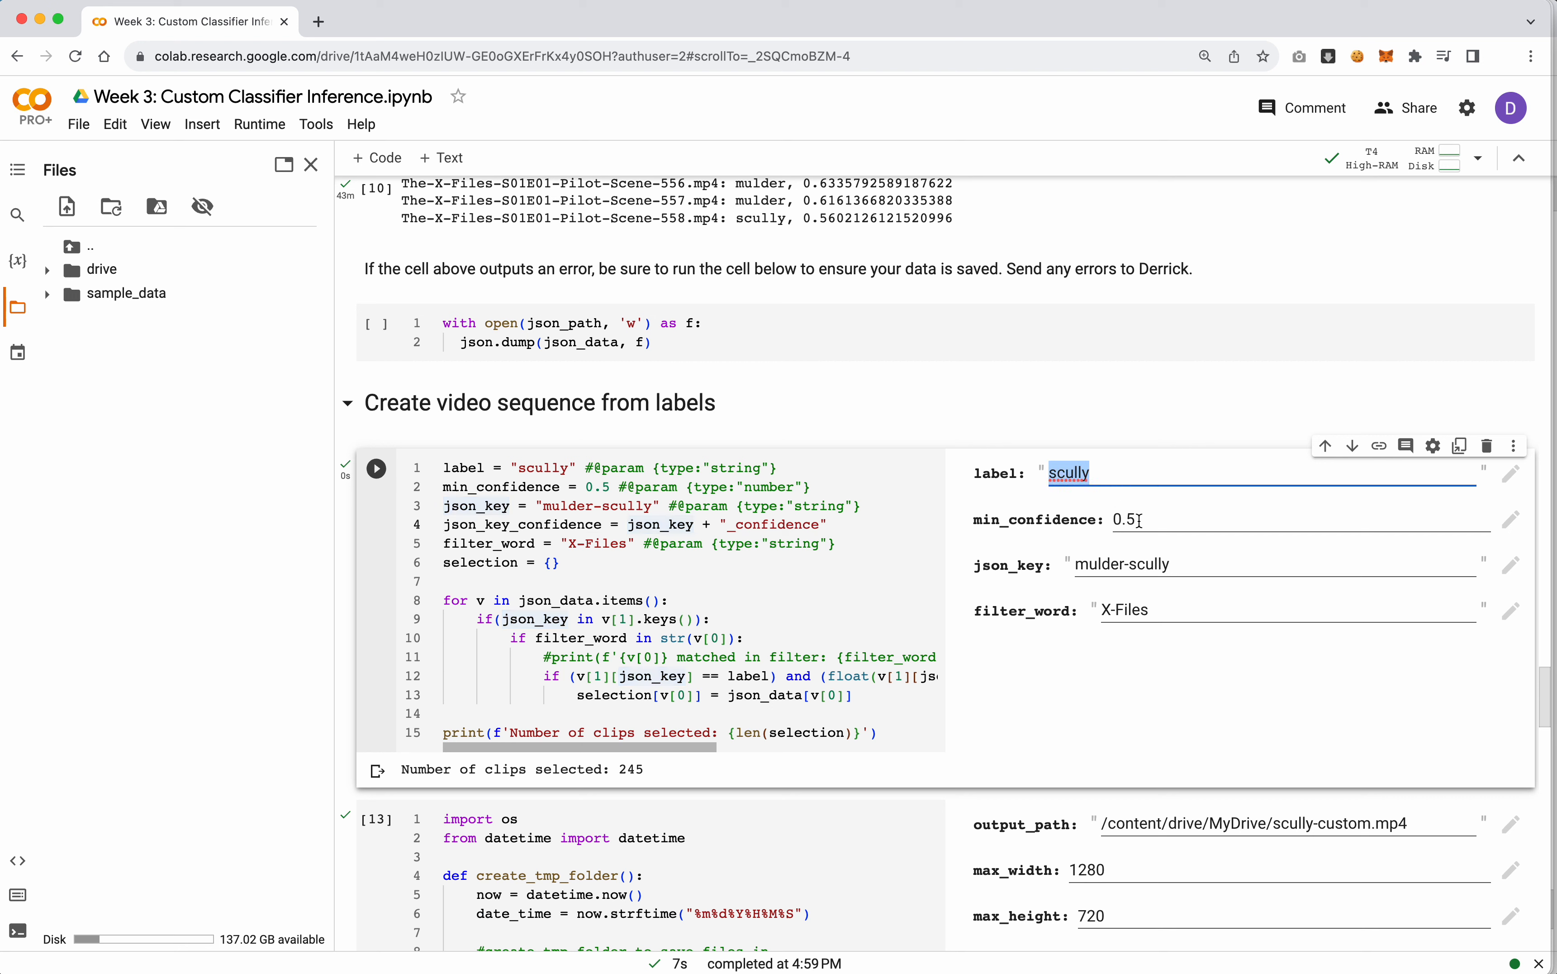
double_click(1118, 519)
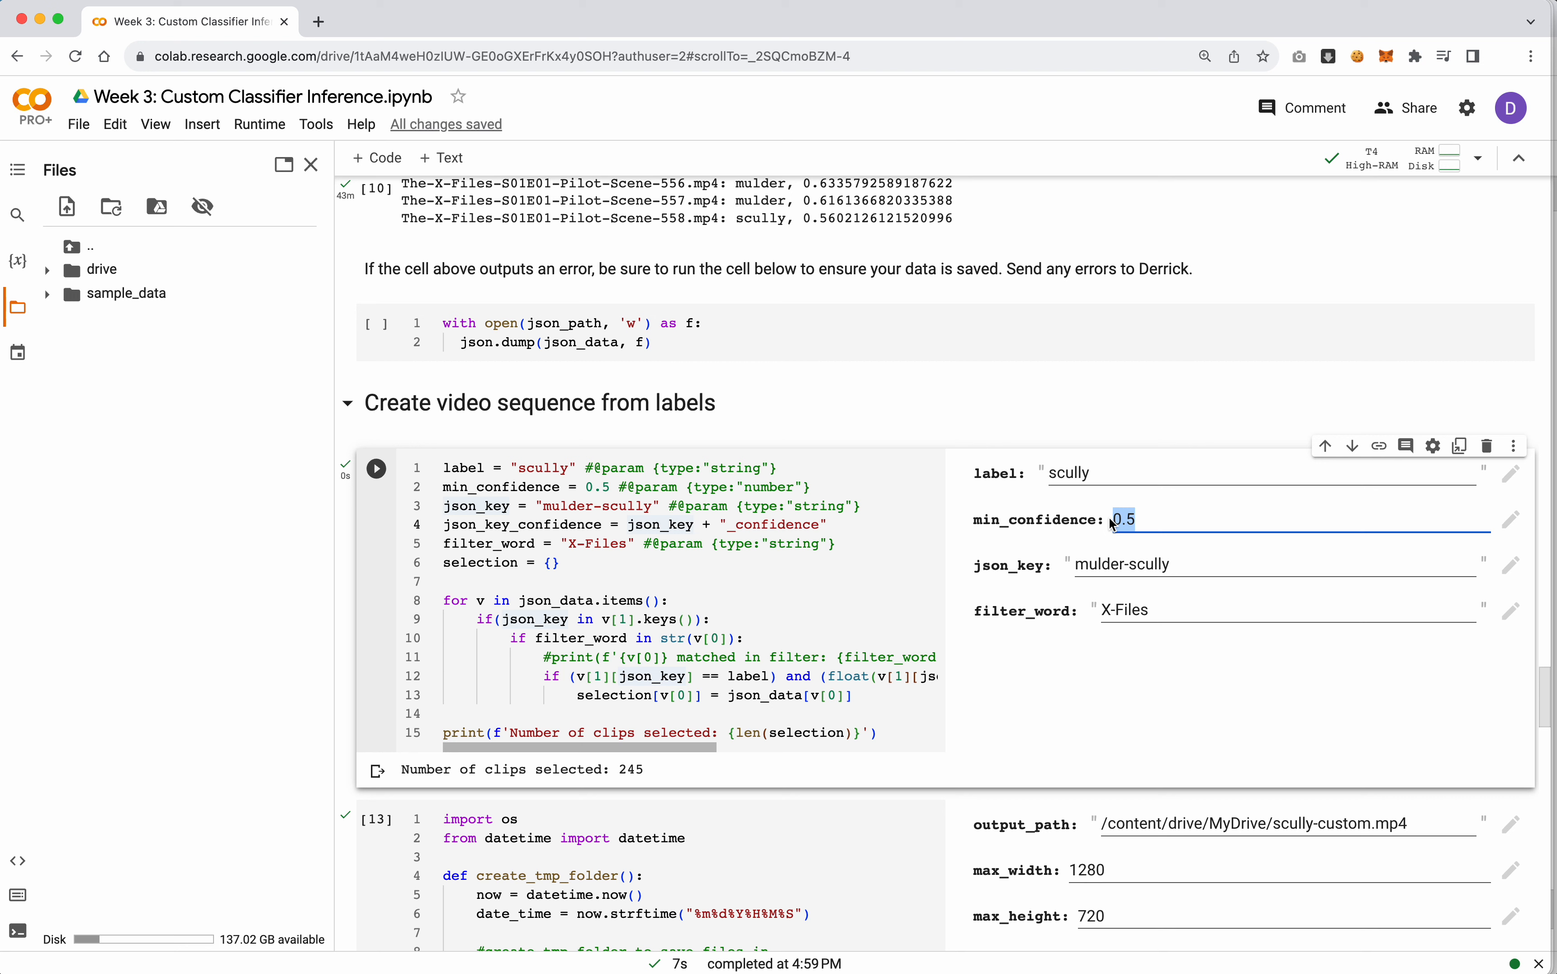
key("shift+Return")
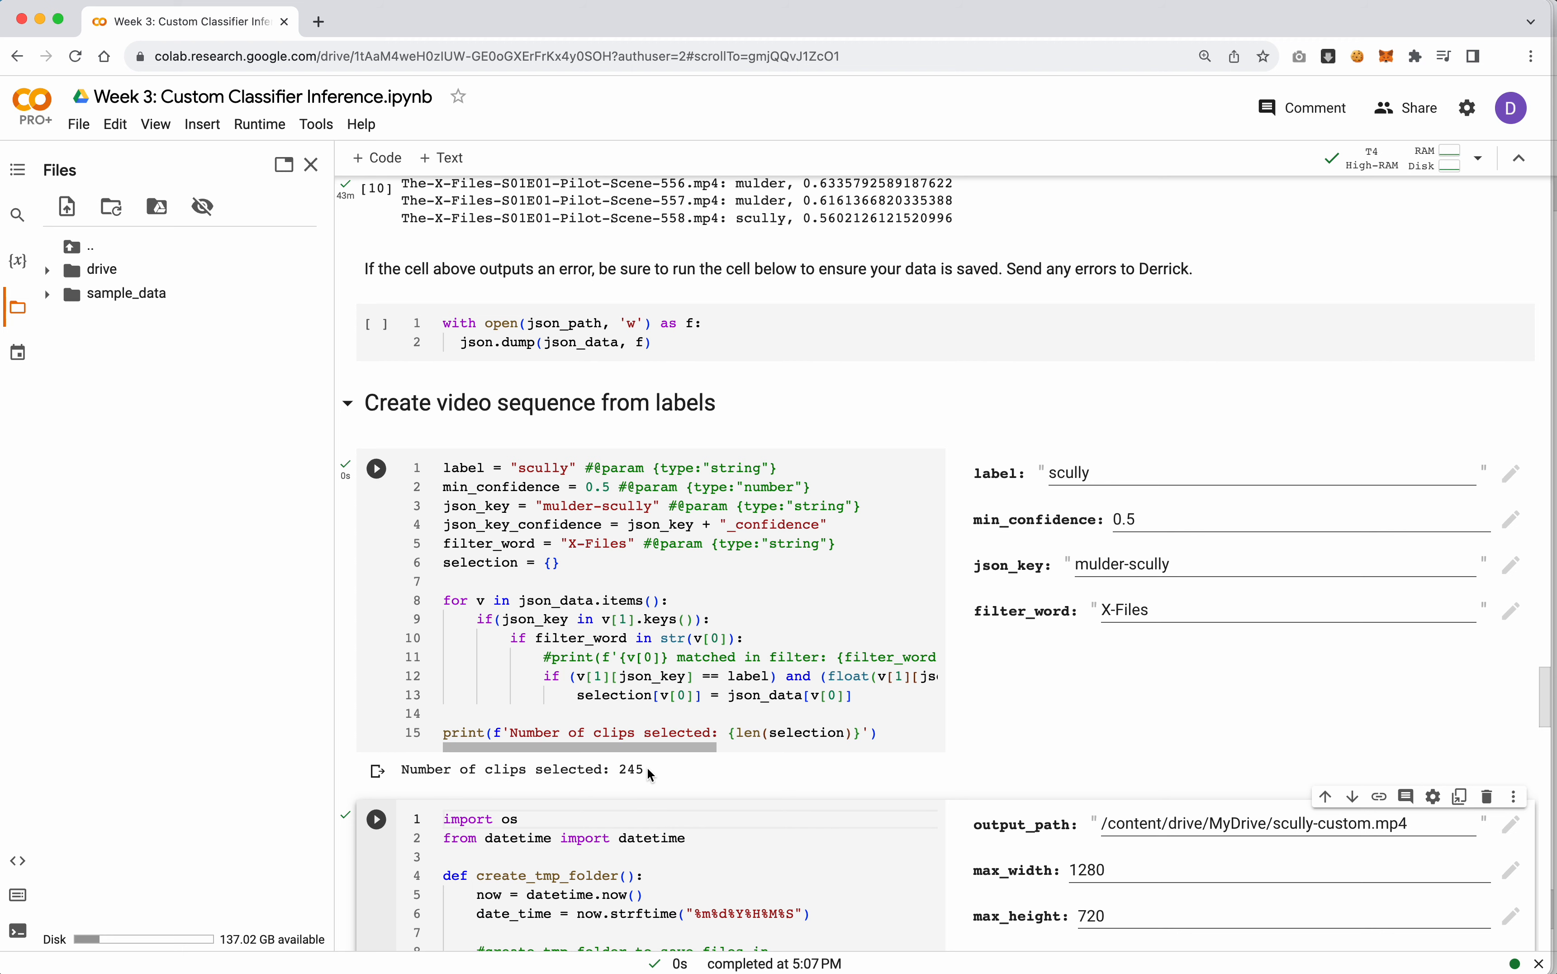
Copy the path of the output folder inside MyDrive/algo-film for use in the EDL file output section
scroll(686, 741, "down", 5)
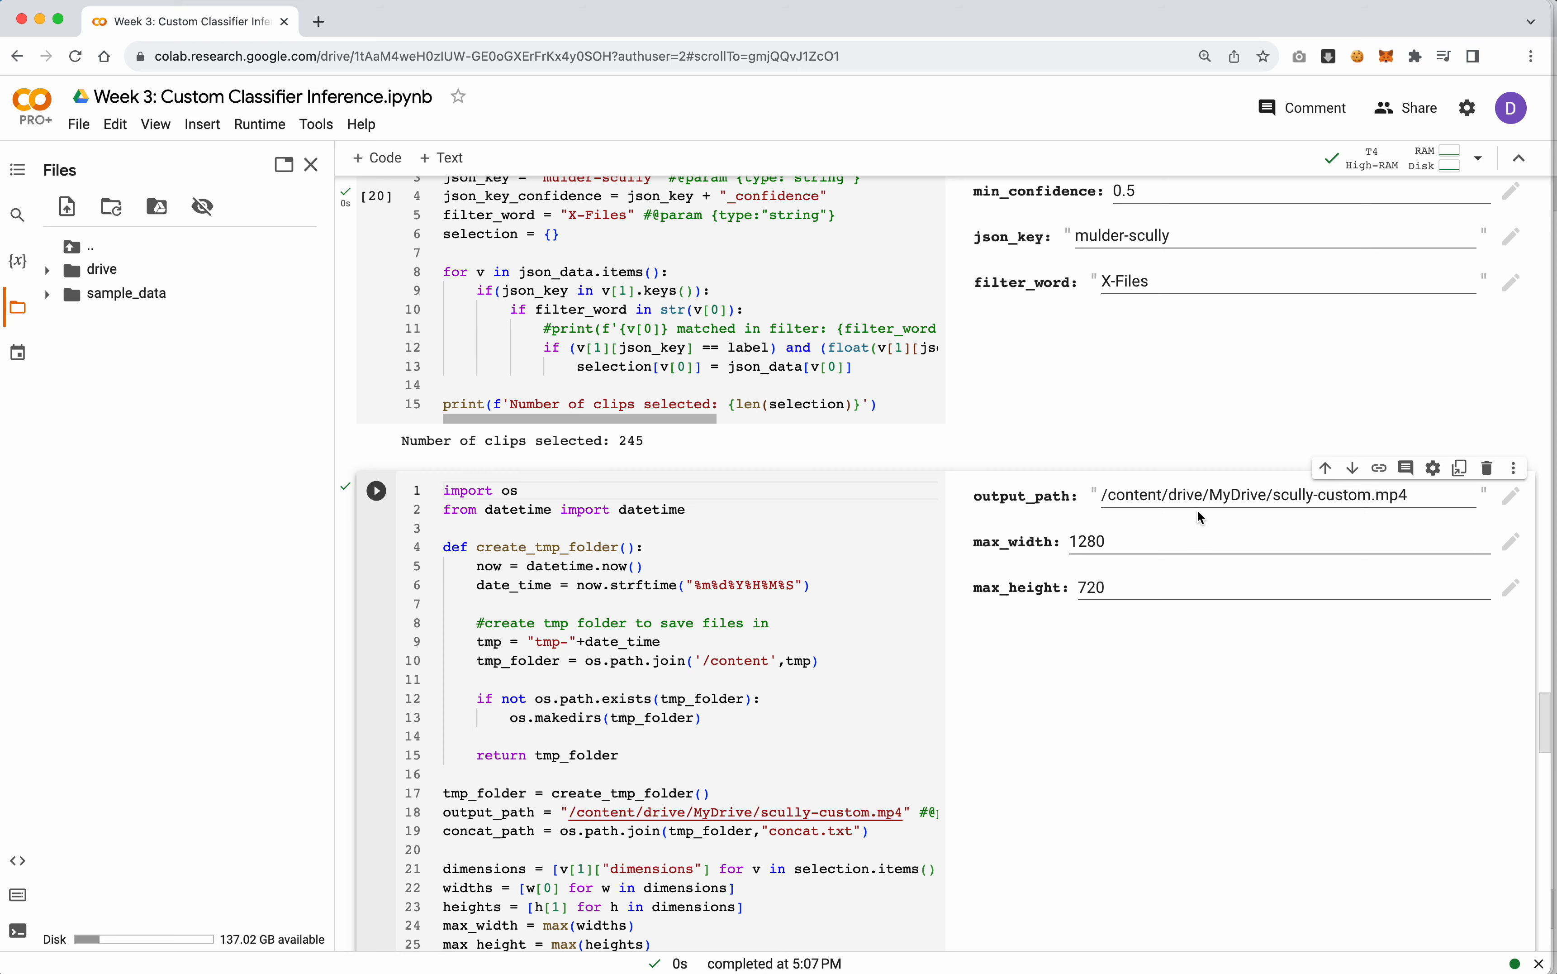
scroll(761, 619, "down", 20)
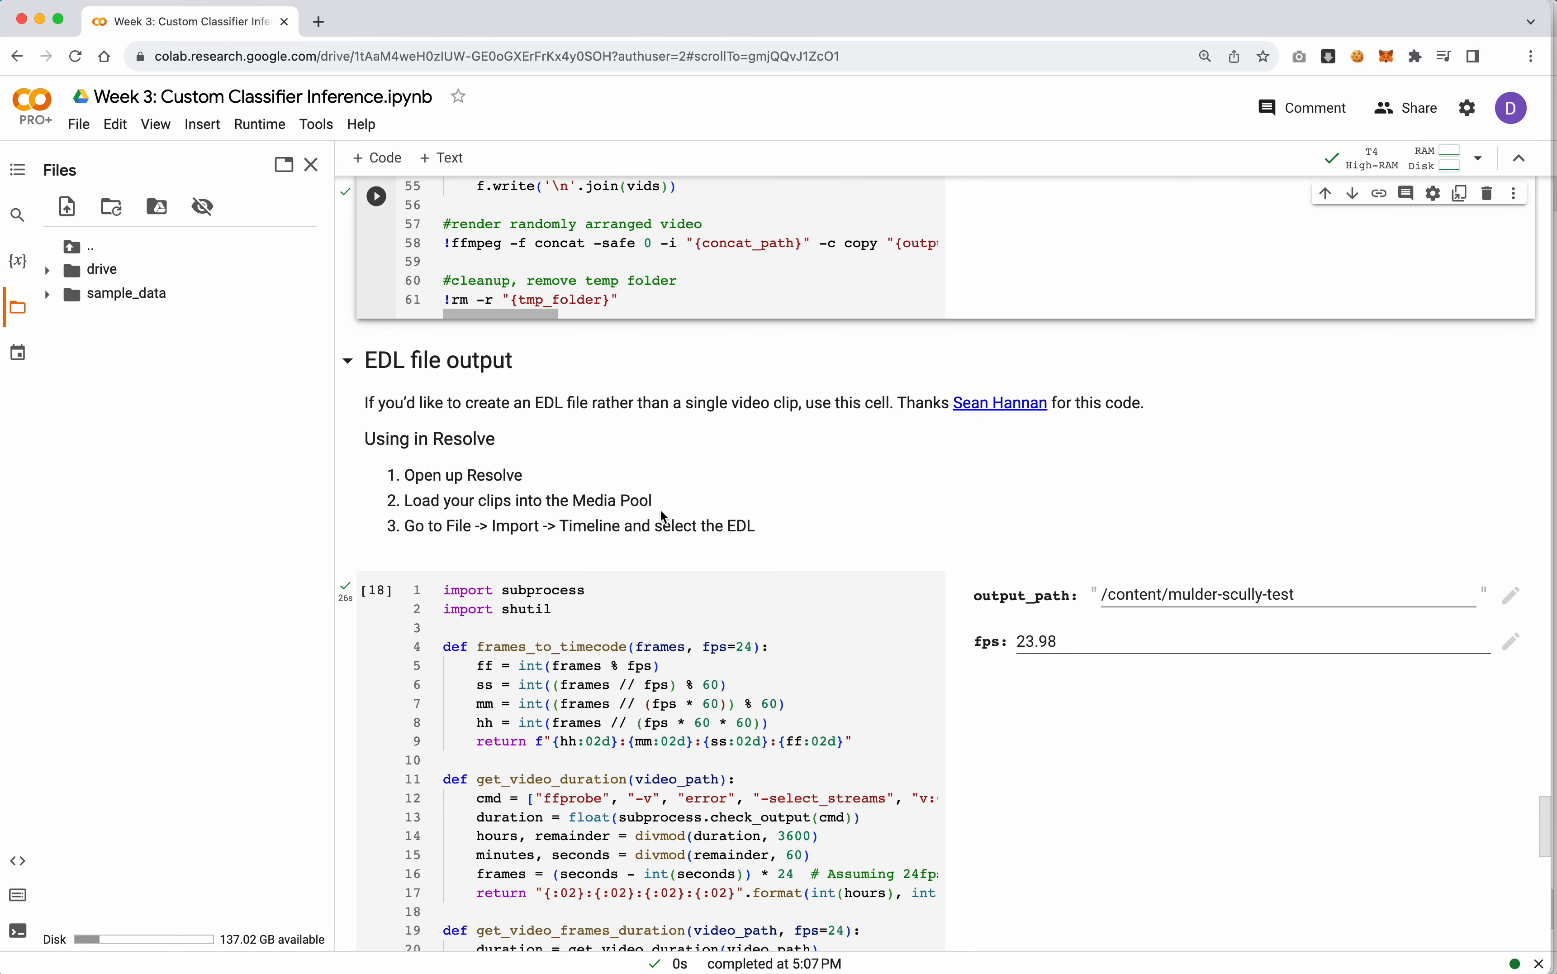
scroll(650, 508, "down", 3)
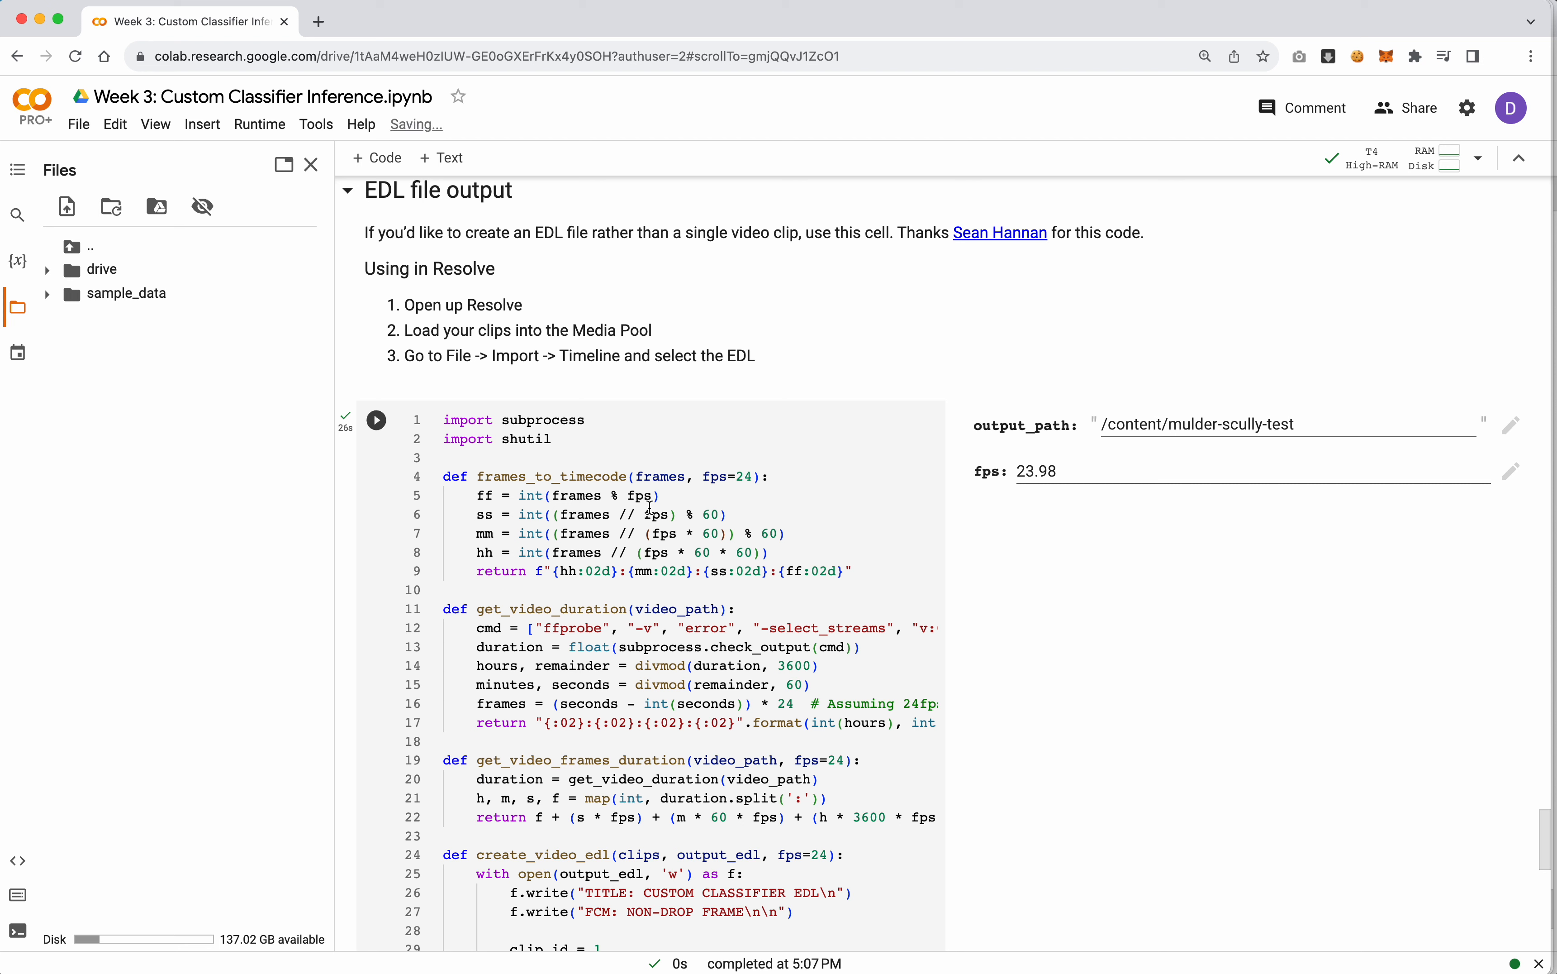
left_click(1177, 426)
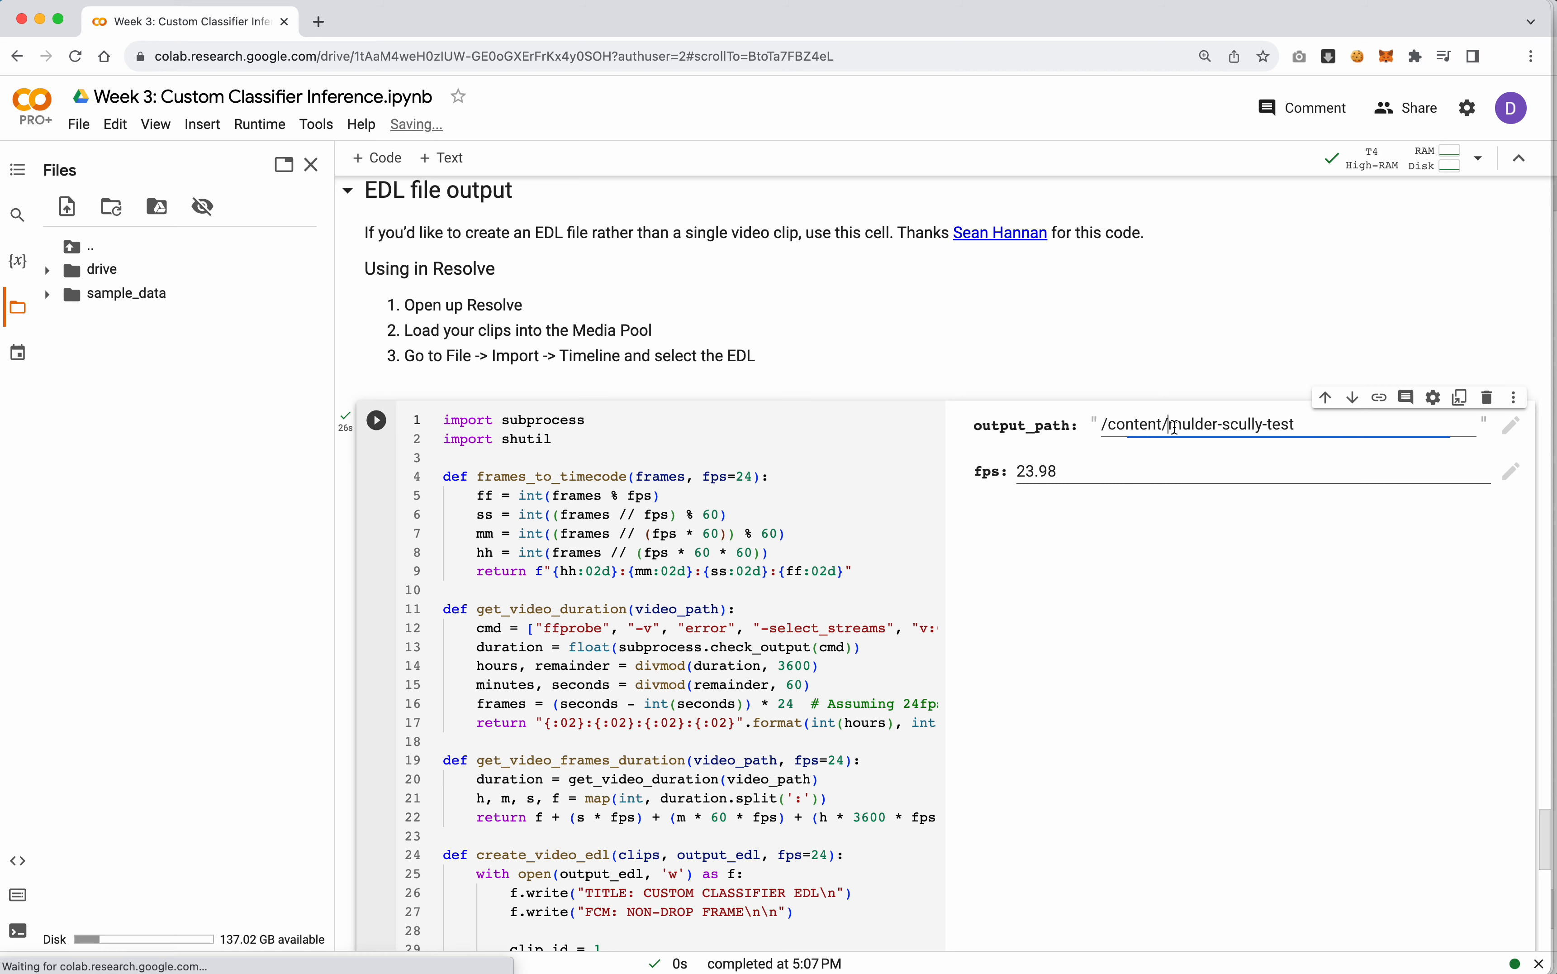
left_click(47, 271)
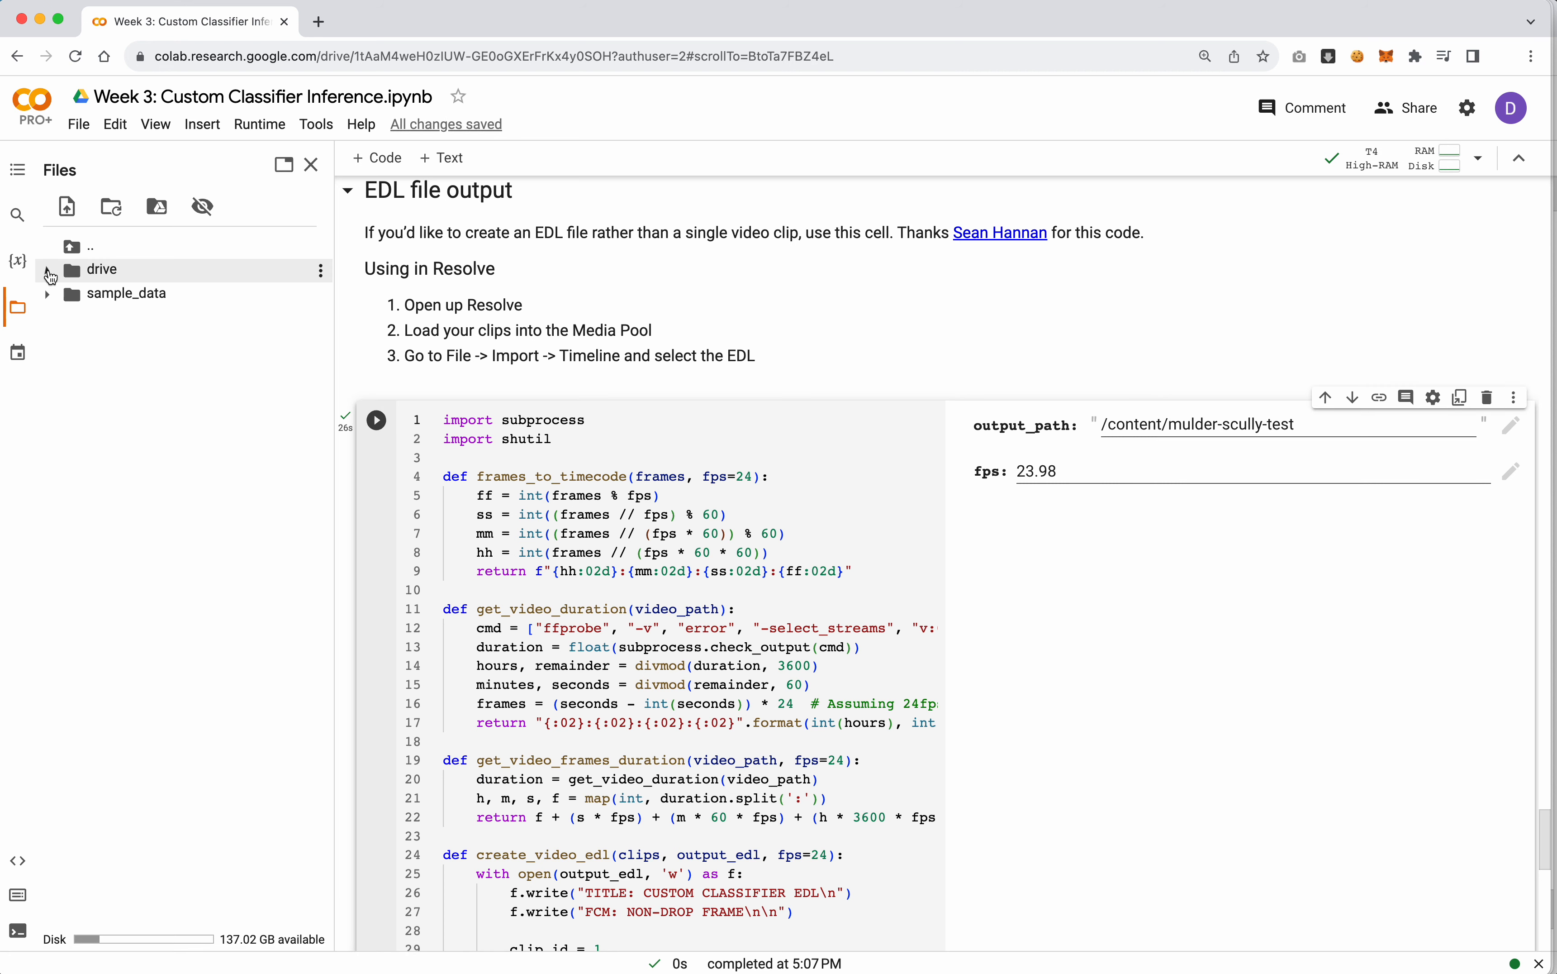
left_click(66, 293)
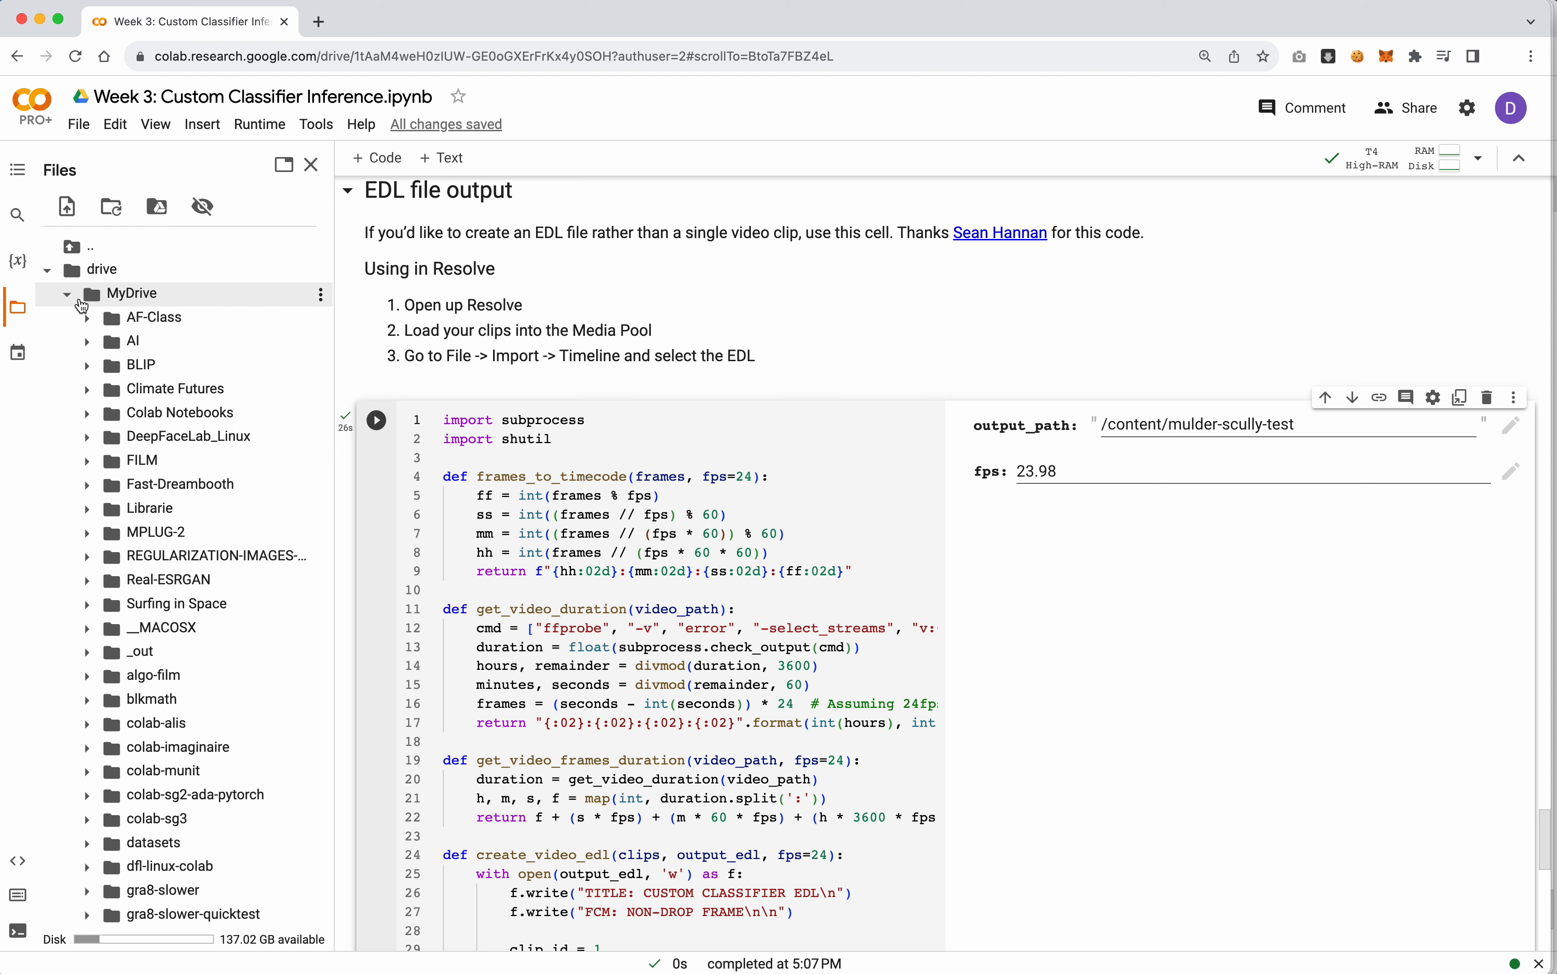
left_click(180, 675)
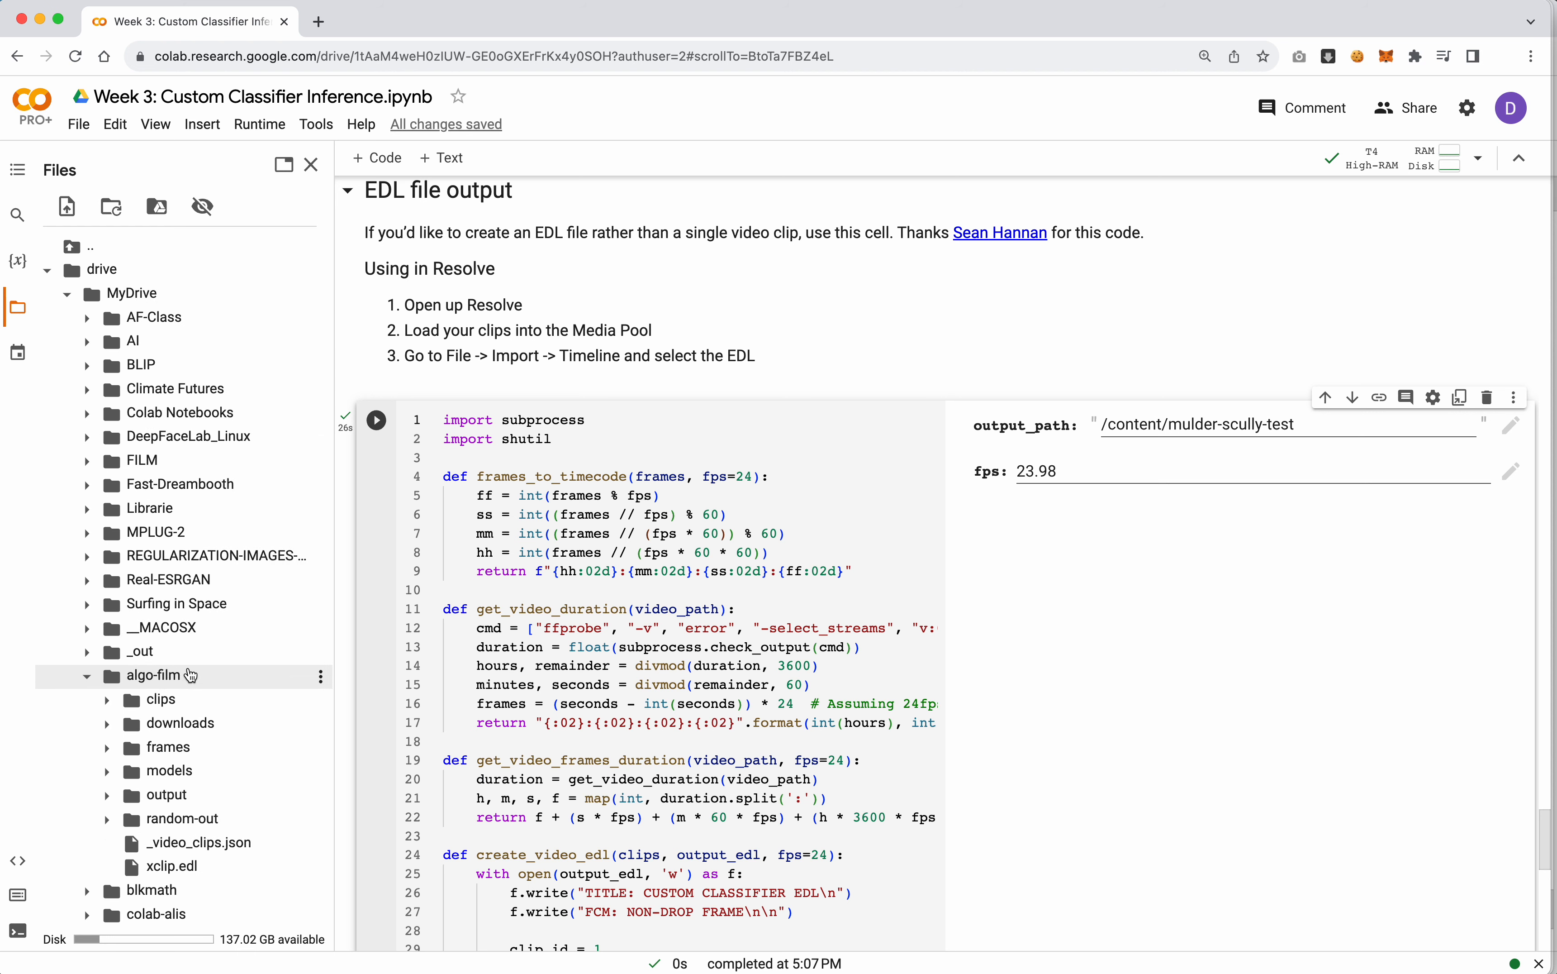
scroll(187, 660, "down", 5)
left_click(184, 647)
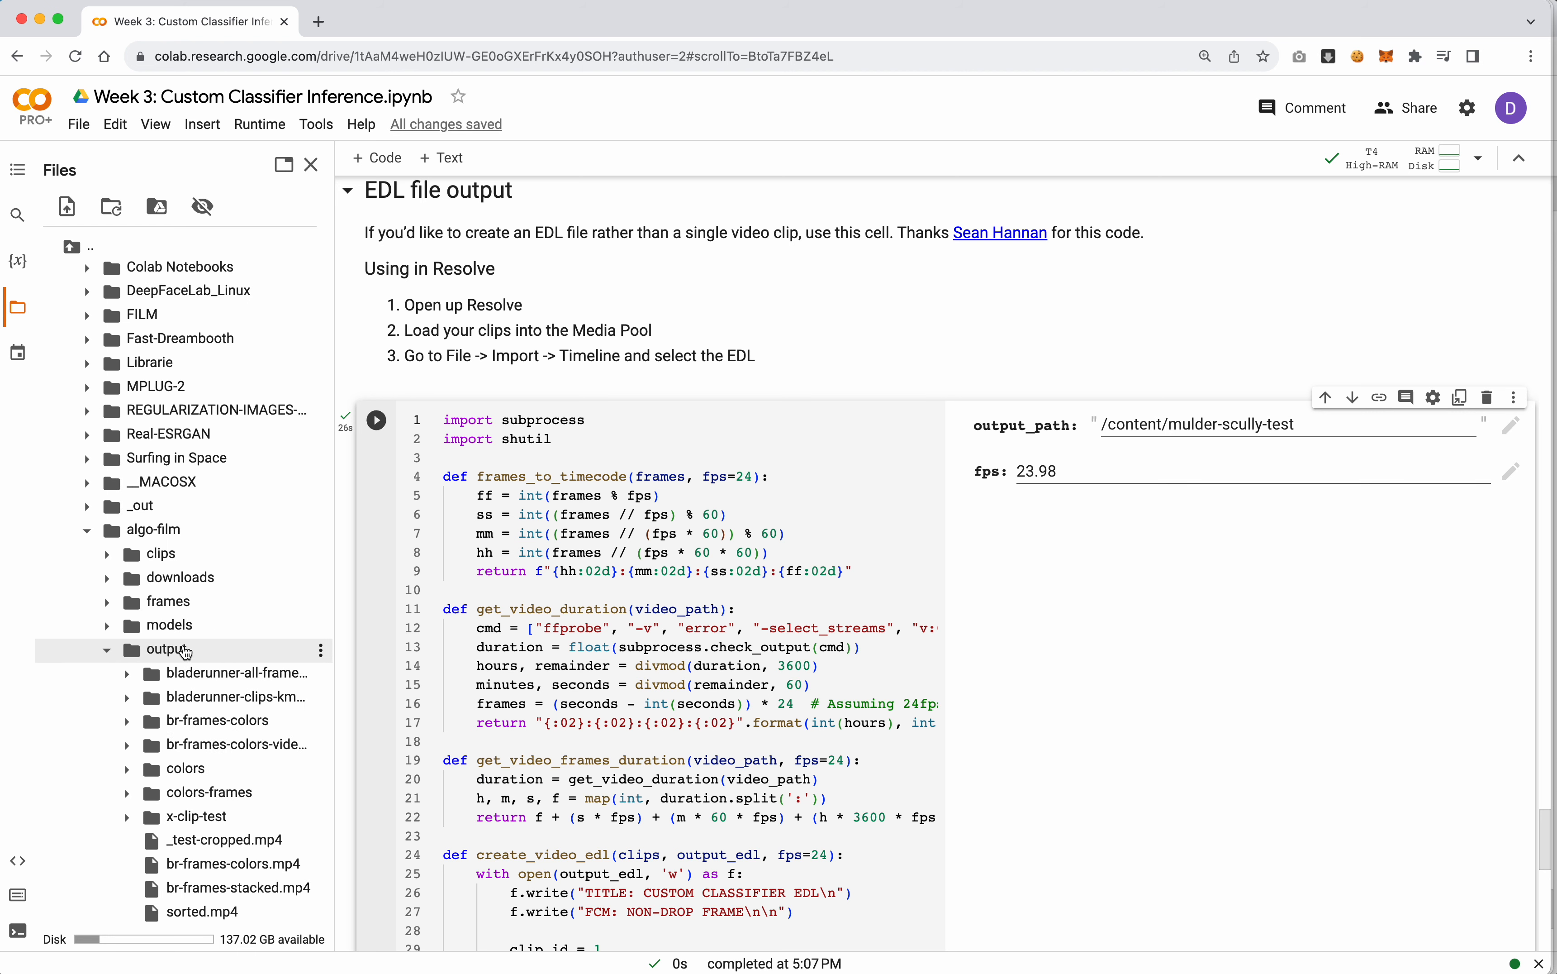
right_click(183, 644)
left_click(230, 826)
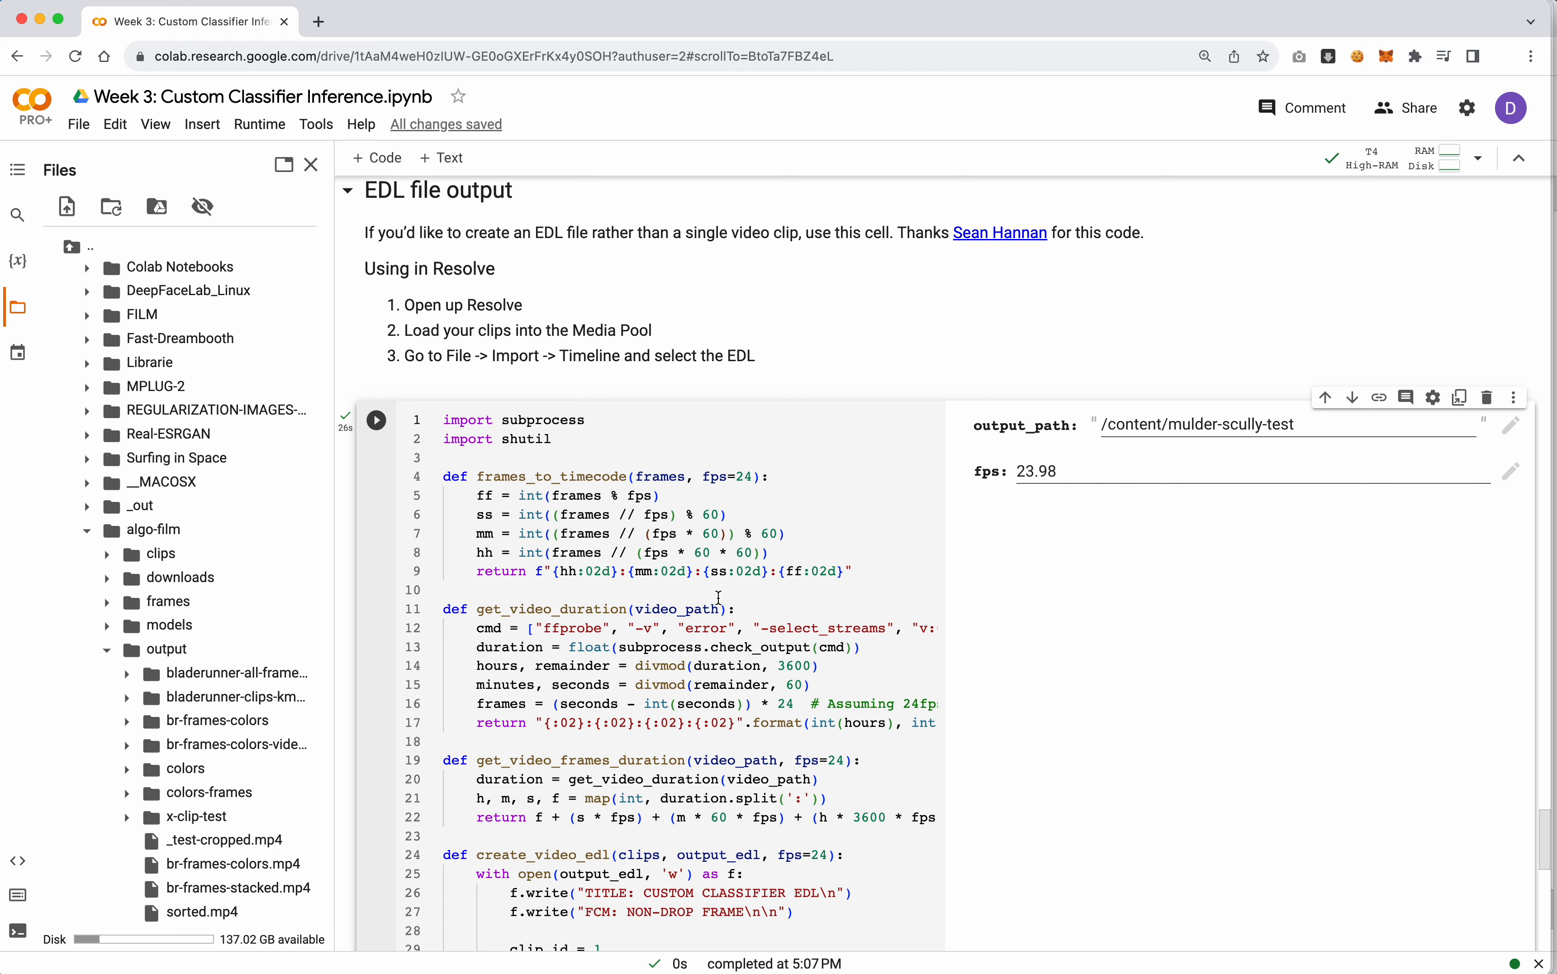
Set the EDL cell's output_path to /content/drive/MyDrive/algo-film/output/mulder-scully-edl
left_click_drag(1161, 425, 1105, 418)
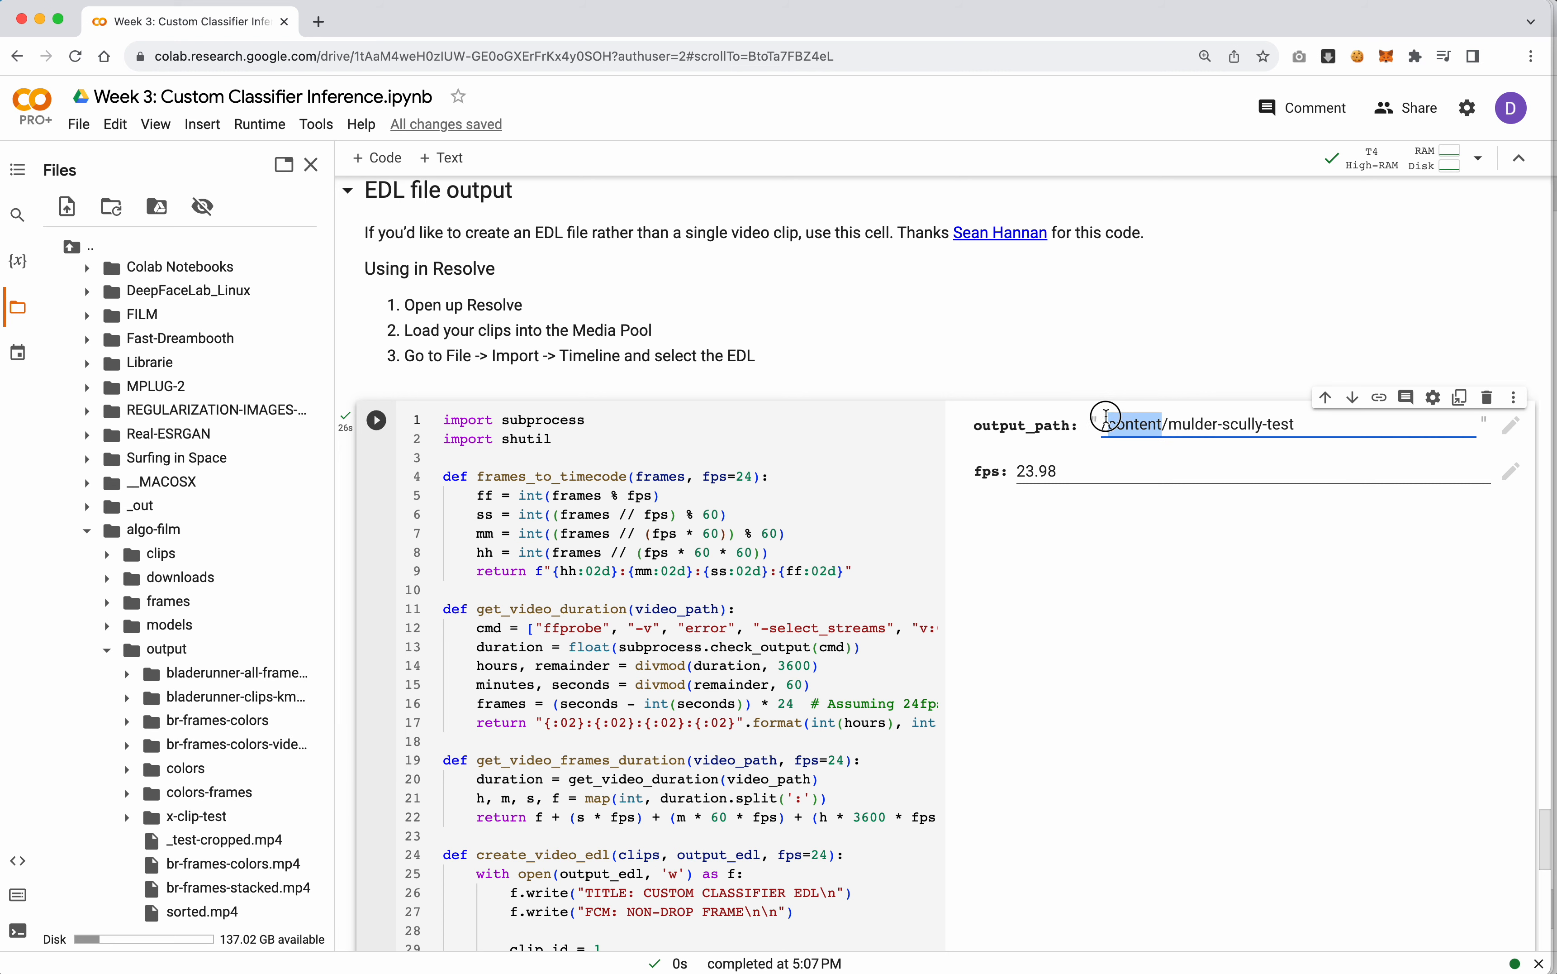
type("/content/drive/MyDrive/algo-film/output")
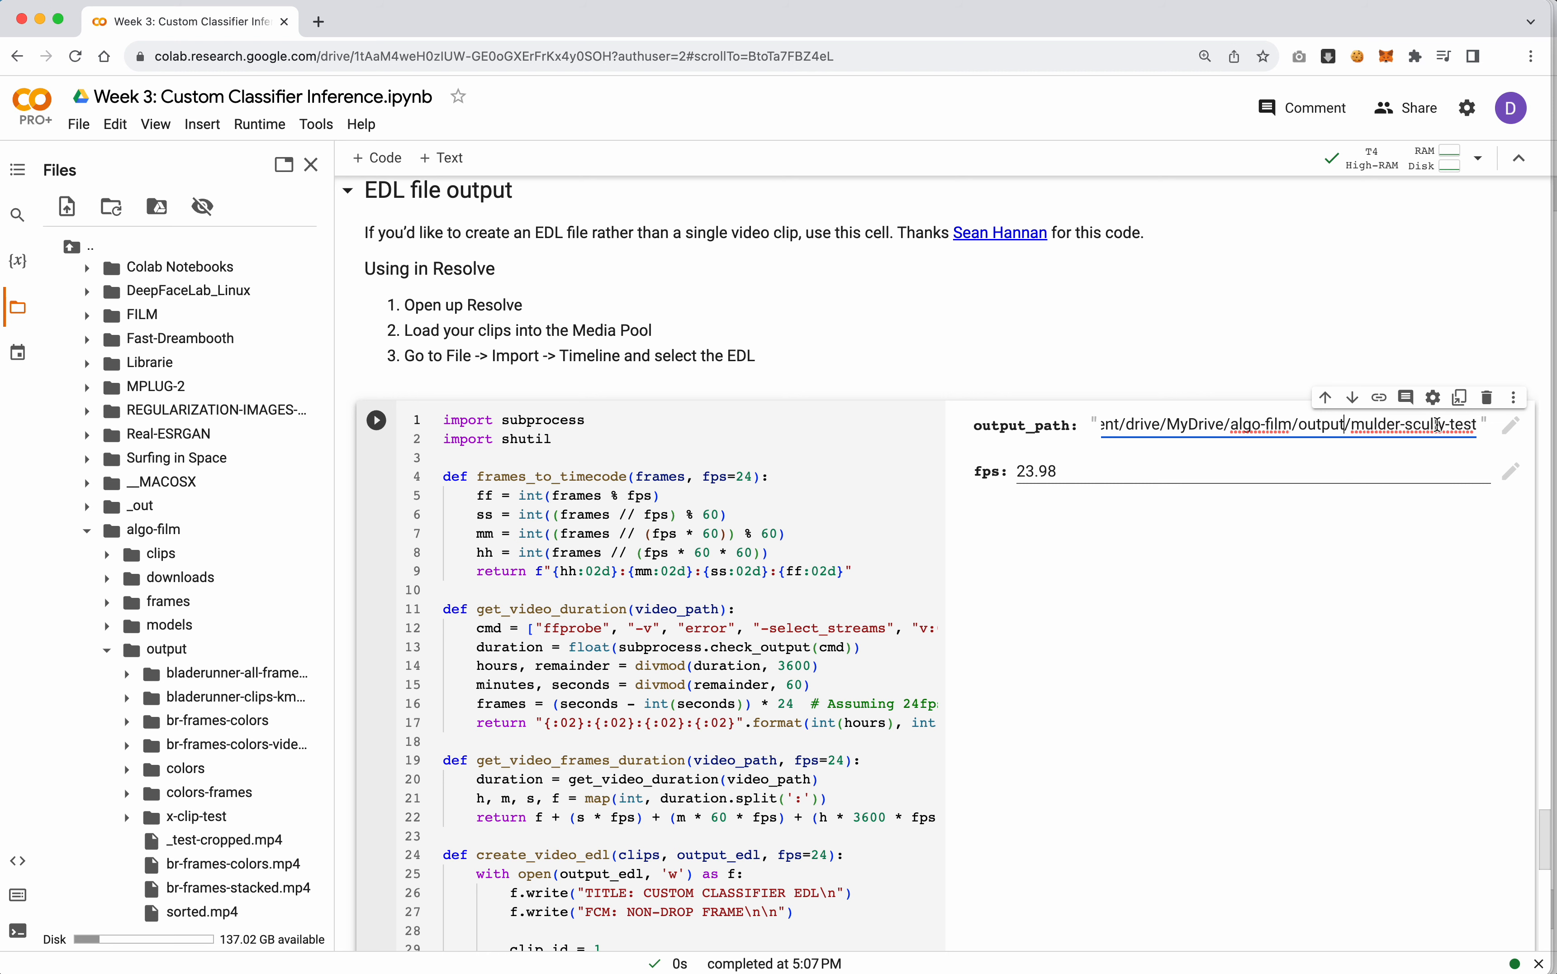
double_click(1461, 424)
type("edl")
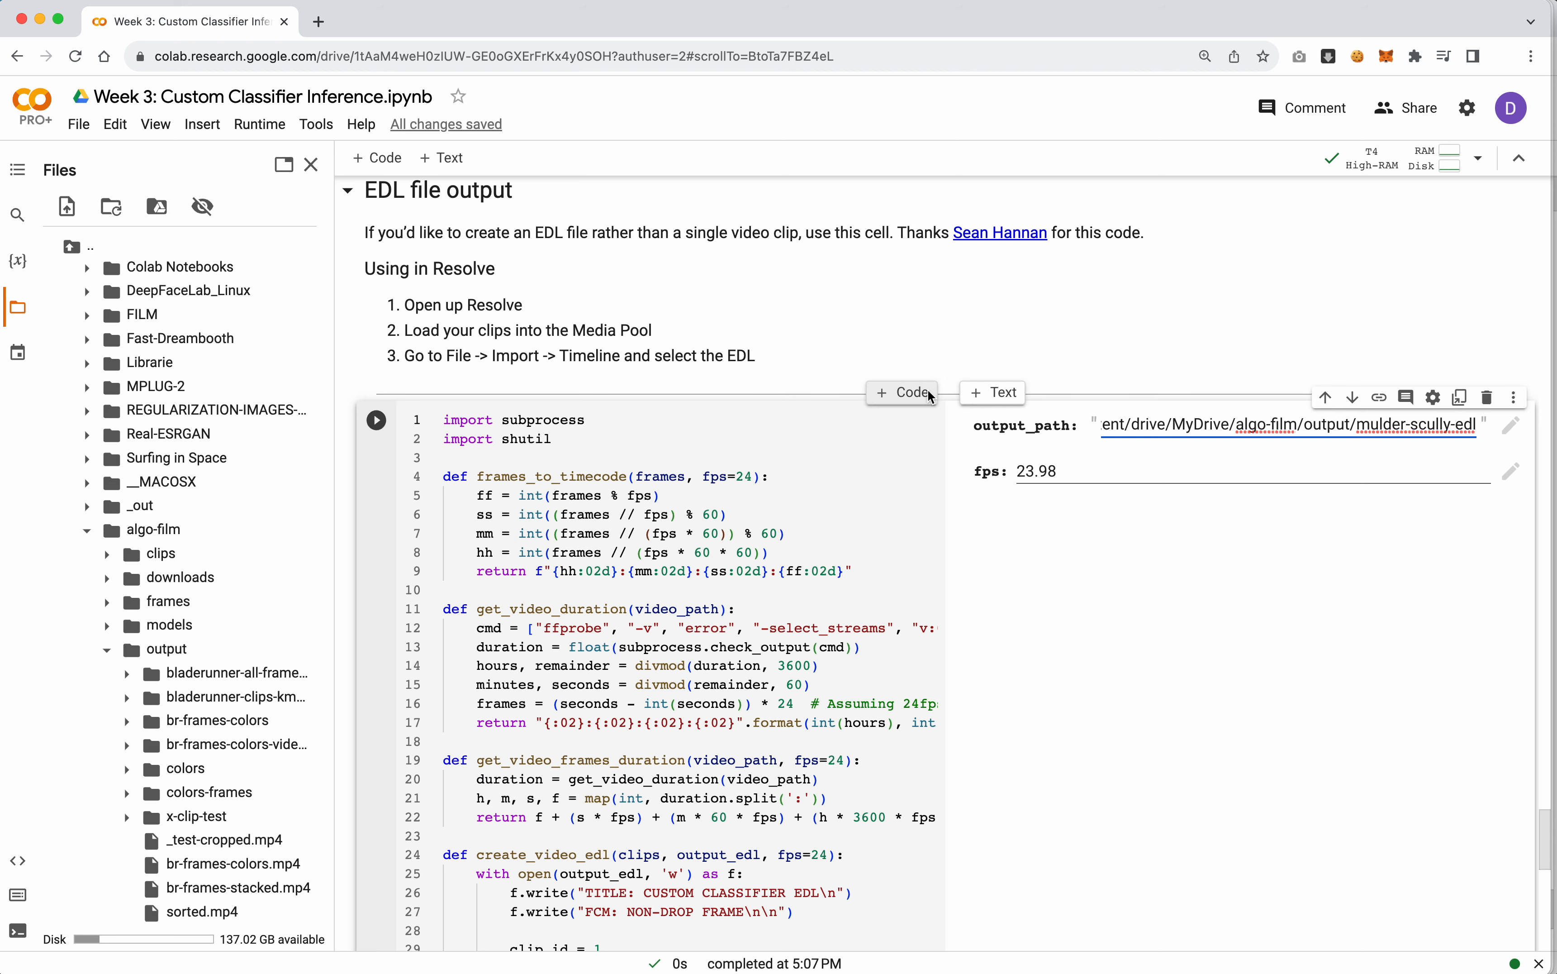
Insert a code cell above the EDL code containing "selection" and run it
left_click(917, 393)
type("selection")
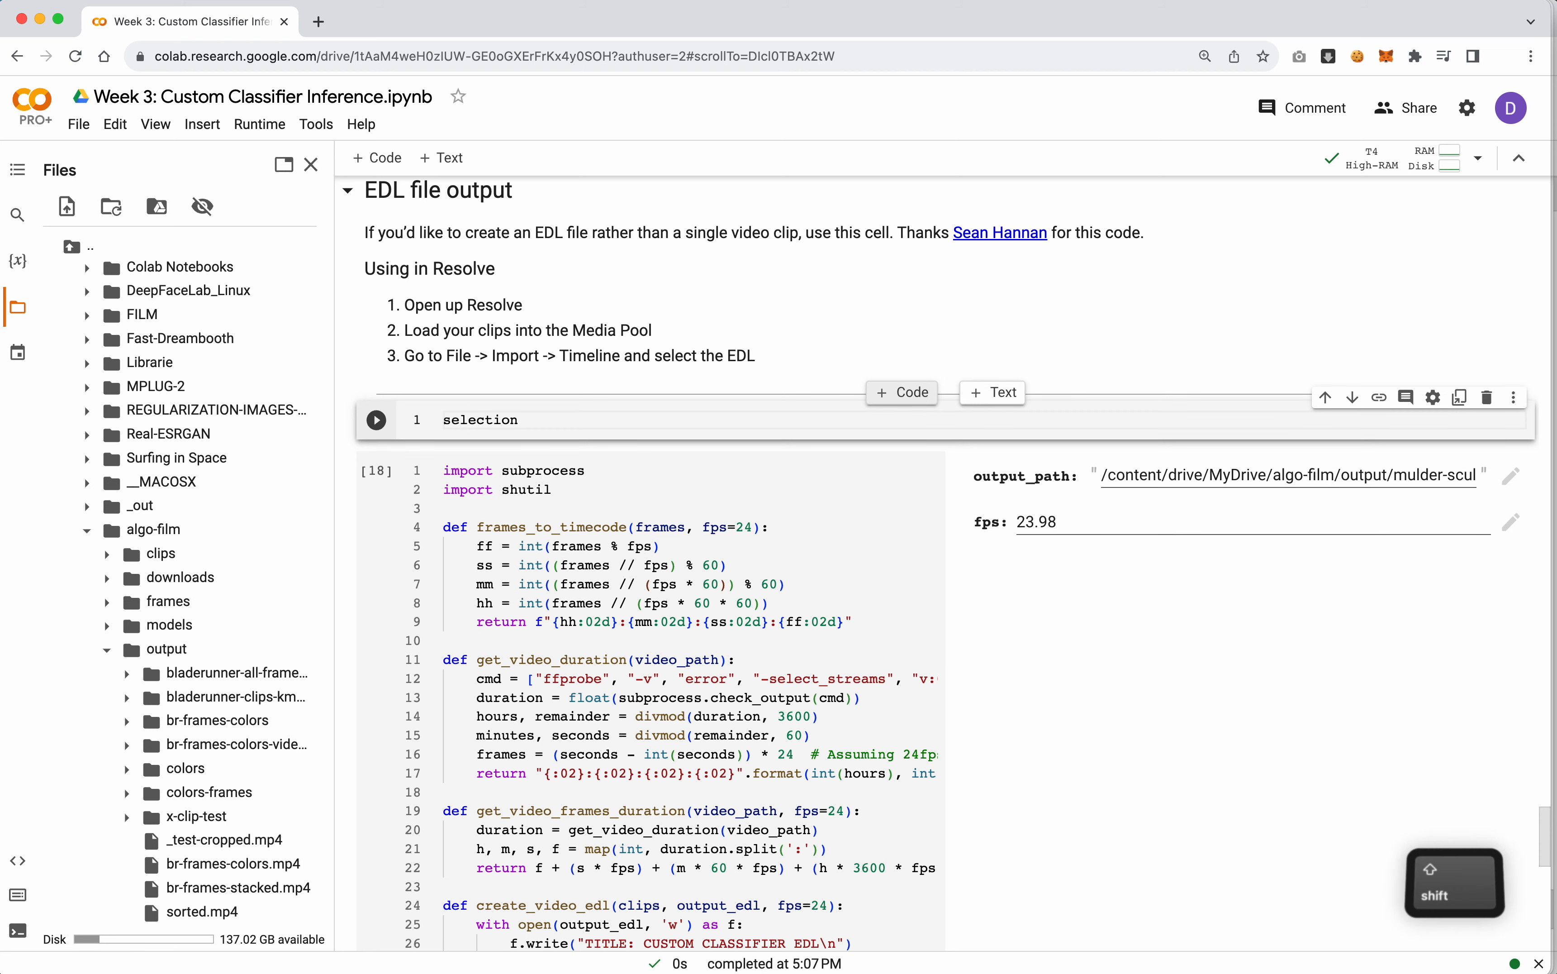
key("shift+Return")
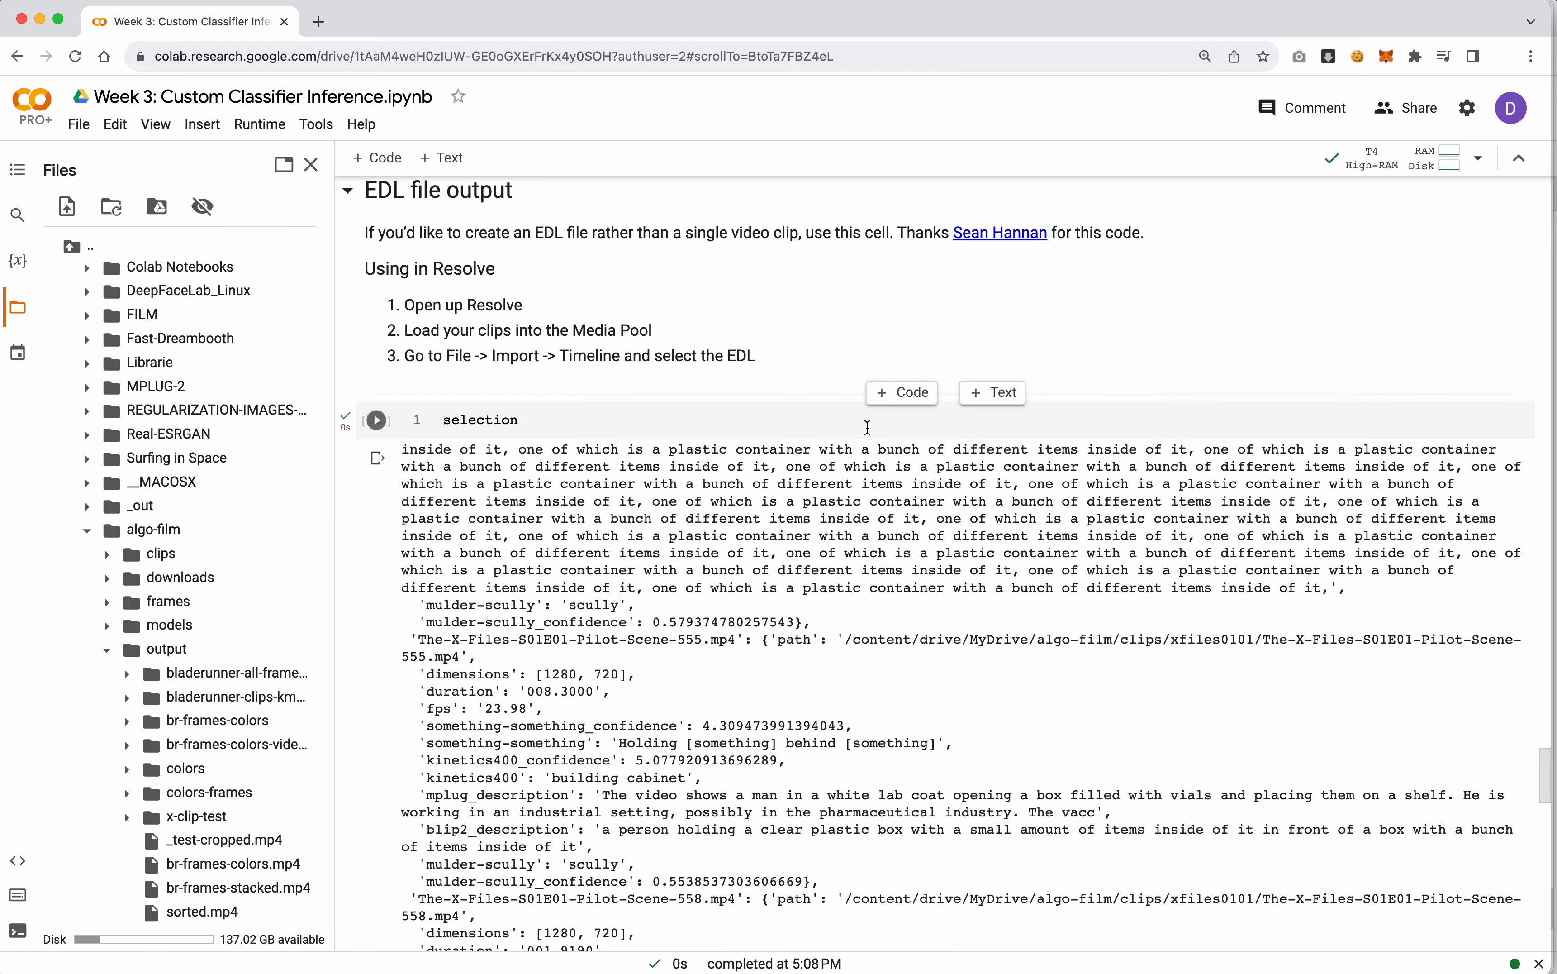
Examine the clip entries in the selection output, including their fps values, and delete that temporary cell
scroll(711, 579, "up", 10)
scroll(712, 586, "up", 15)
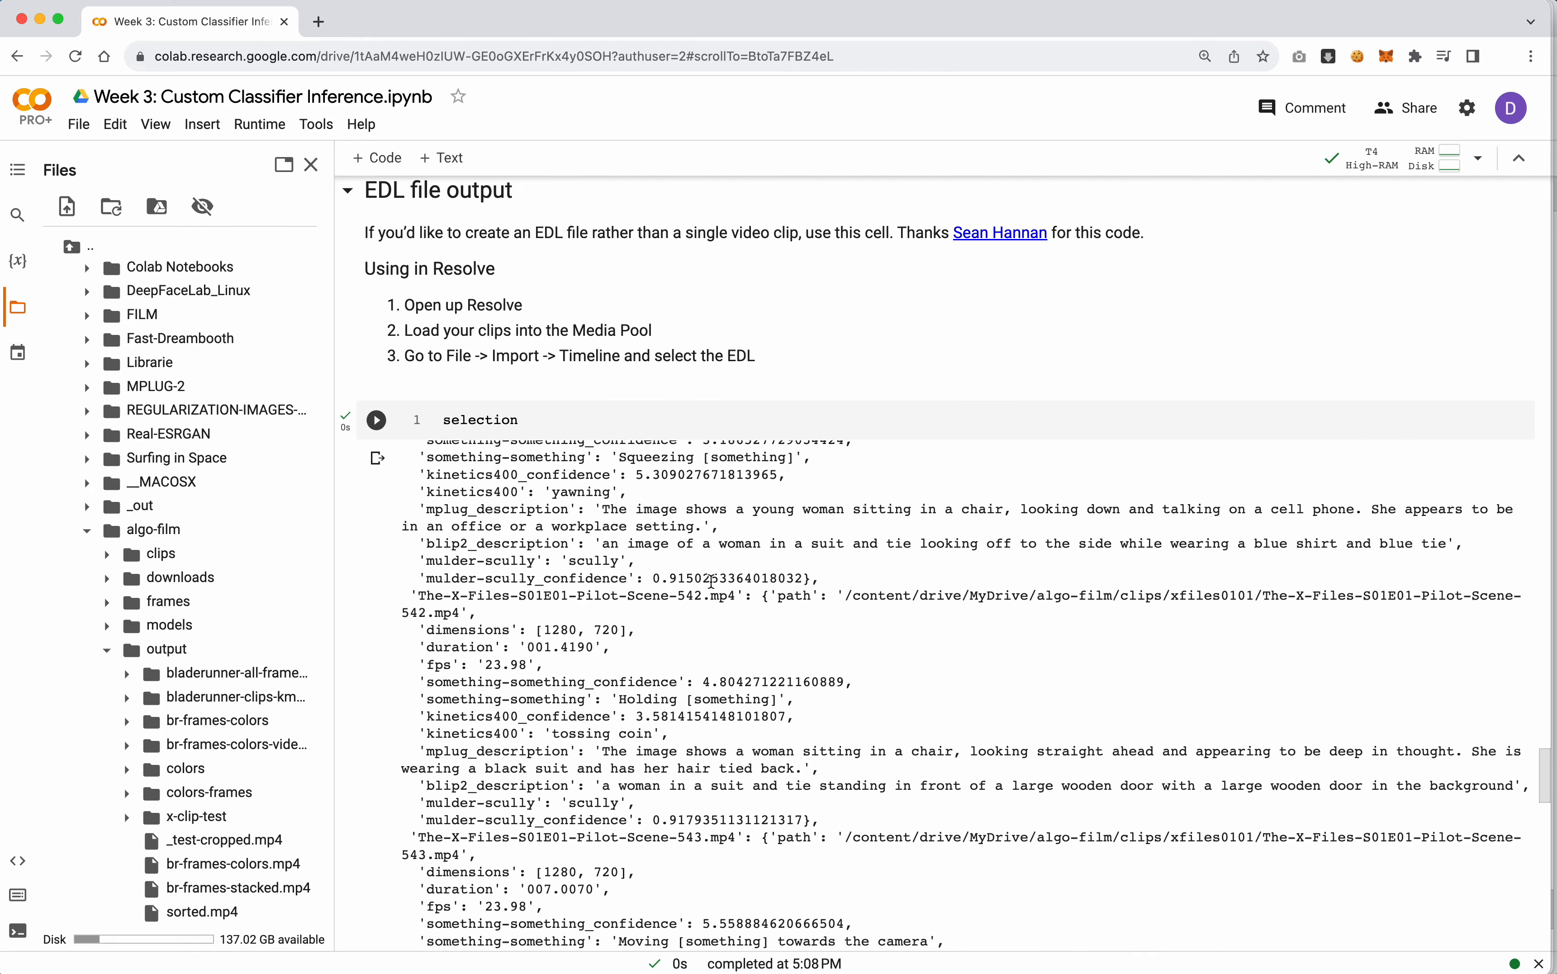
scroll(711, 586, "up", 3)
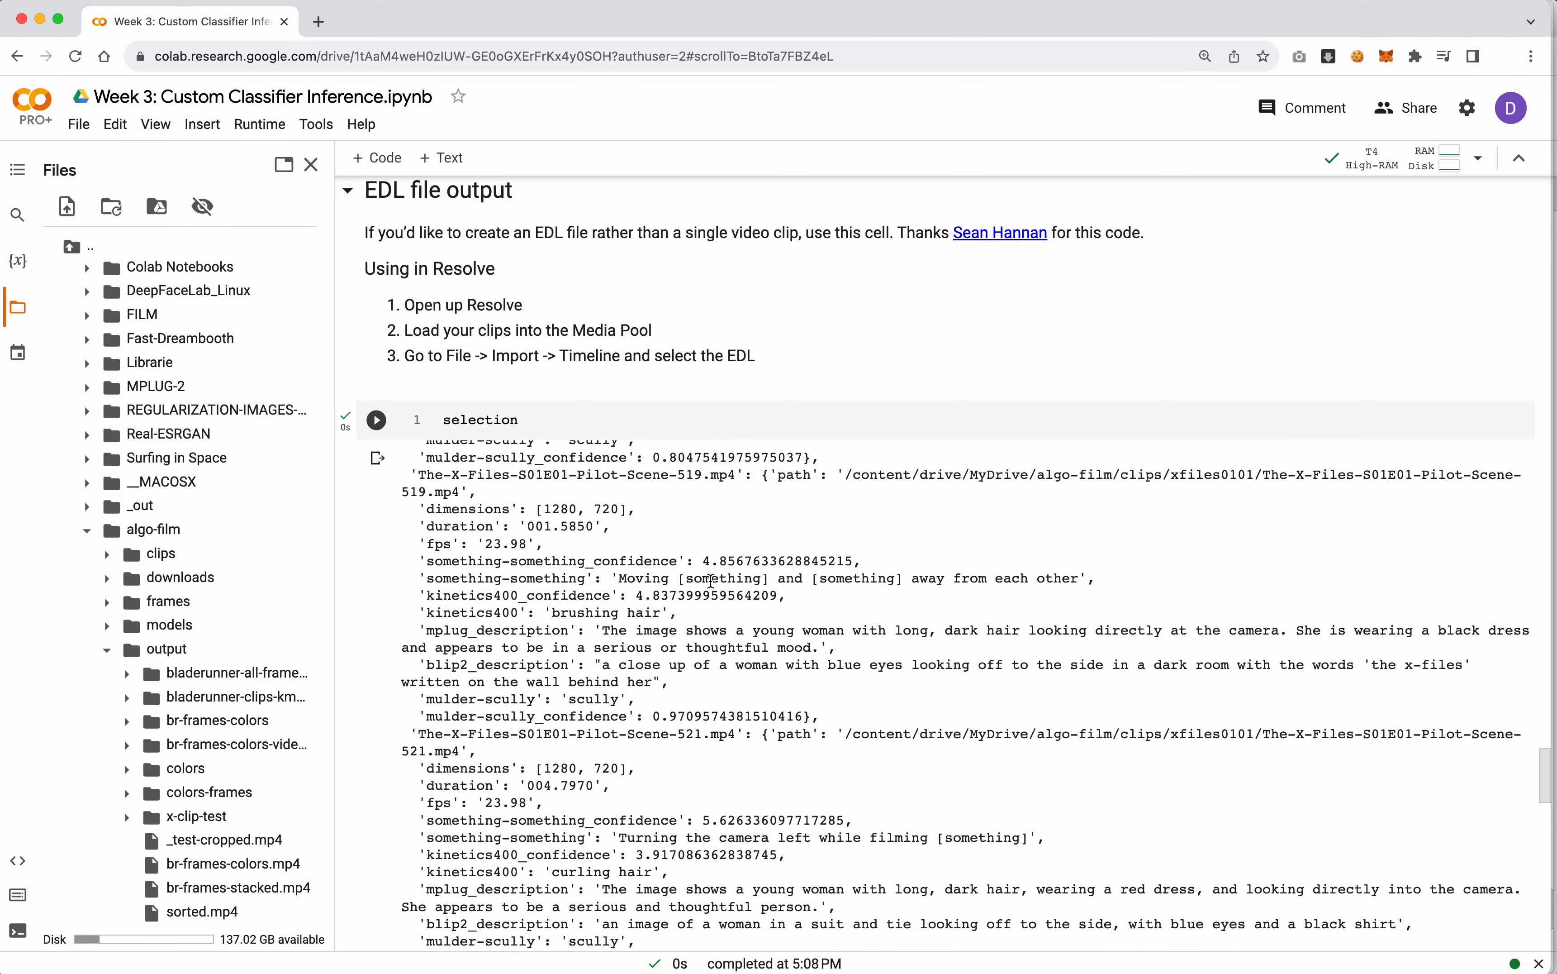
left_click_drag(426, 799, 541, 800)
left_click(618, 776)
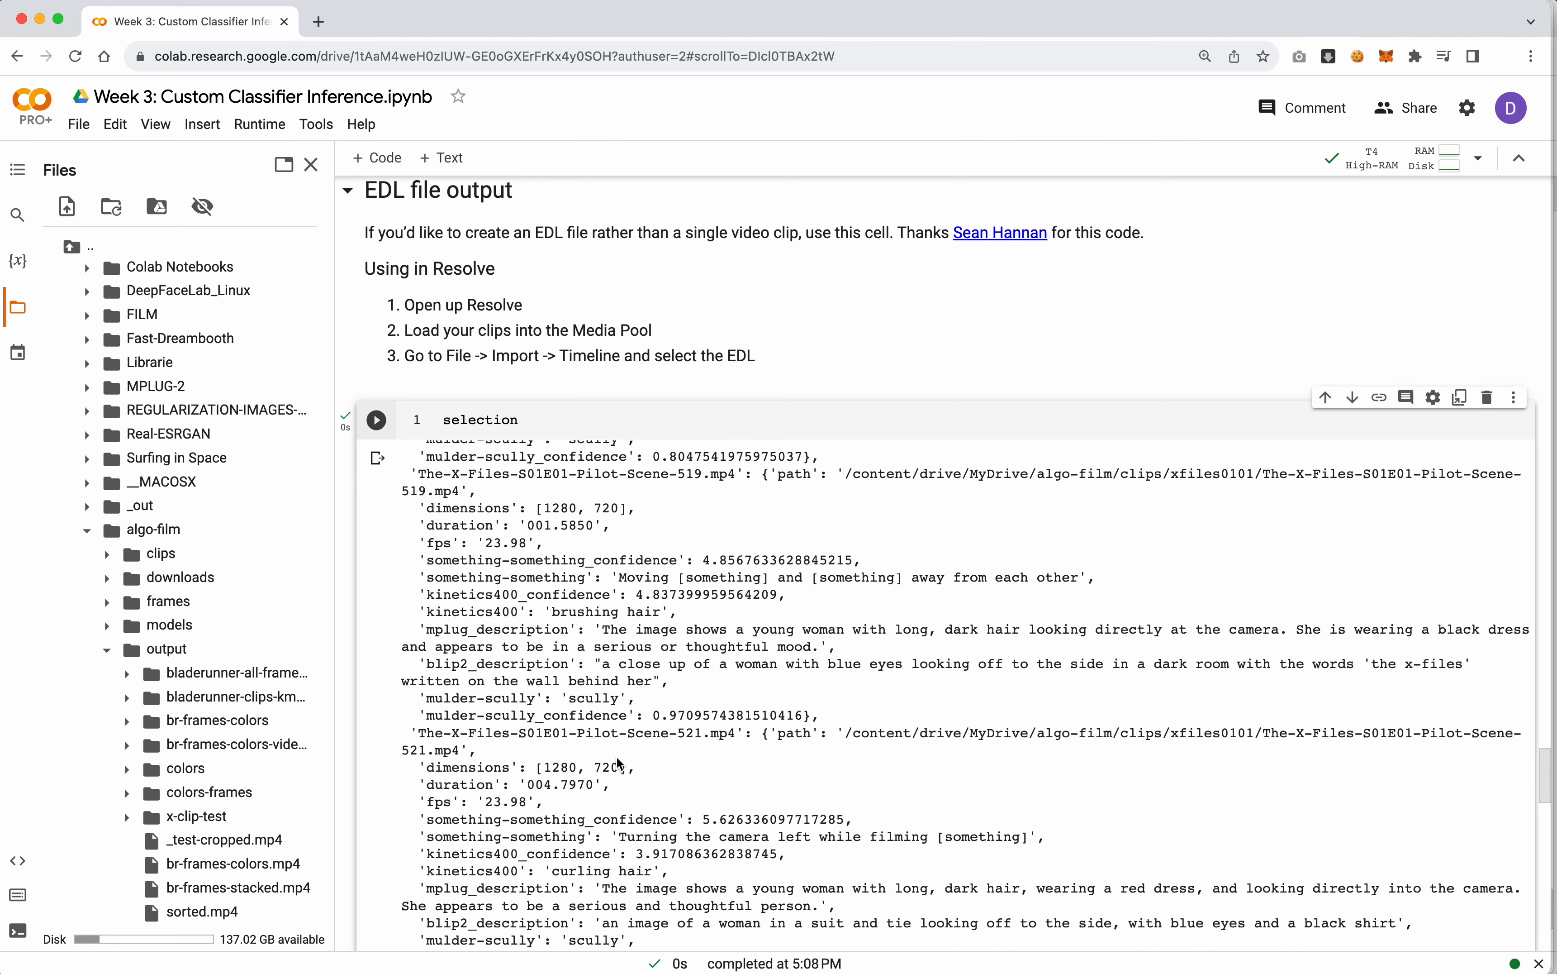
scroll(623, 747, "up", 5)
scroll(622, 747, "up", 10)
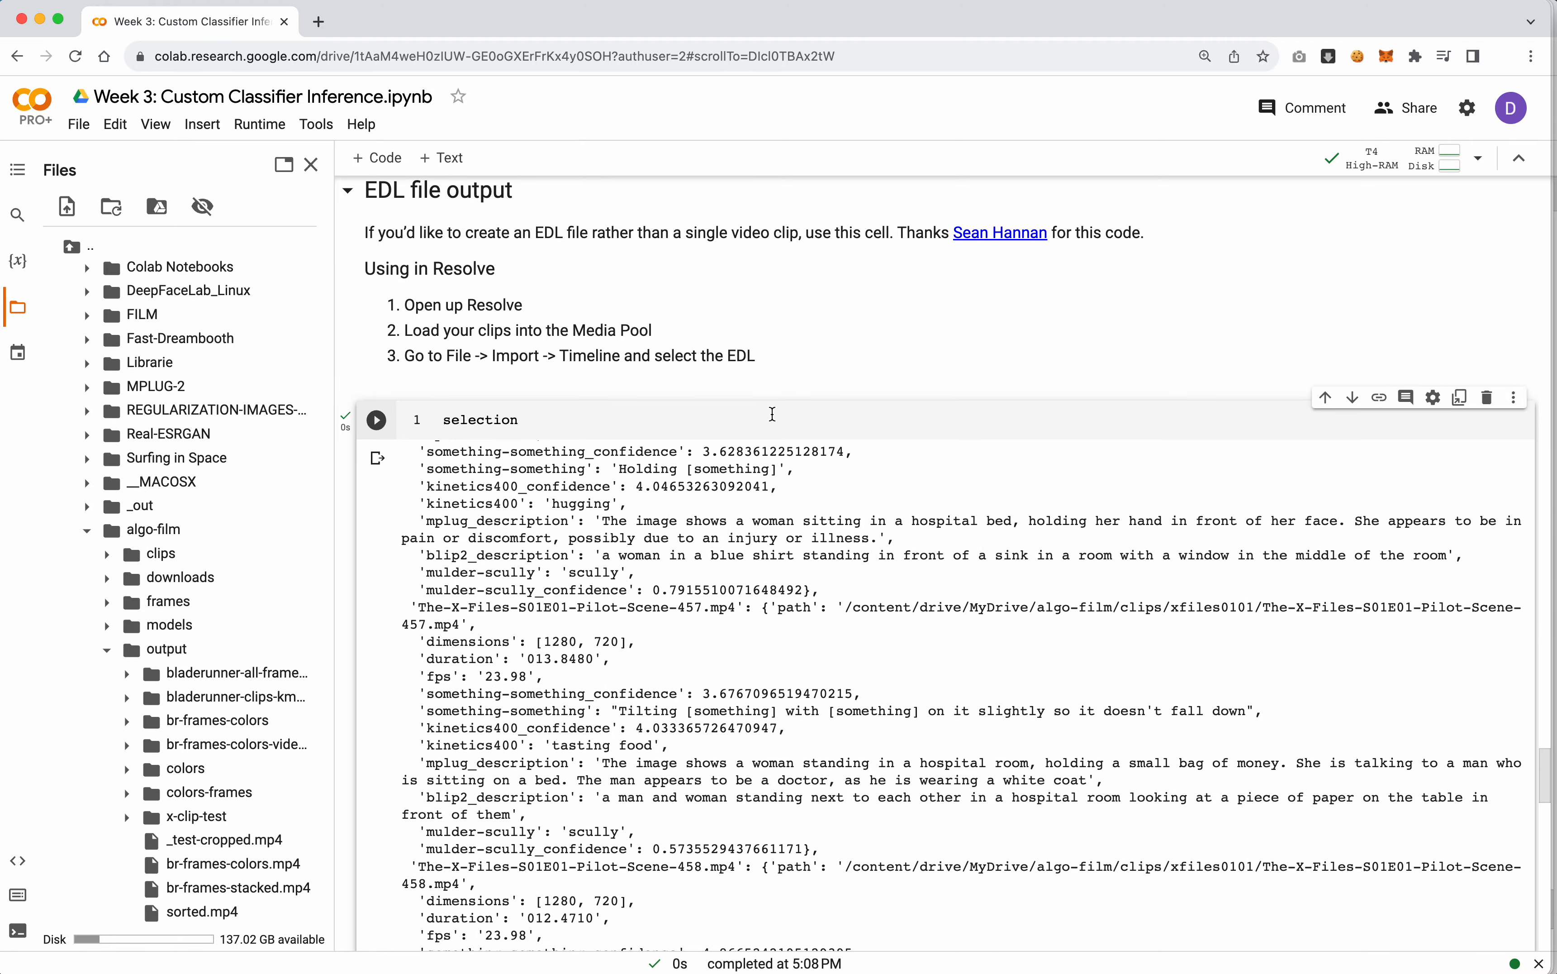
left_click(1489, 397)
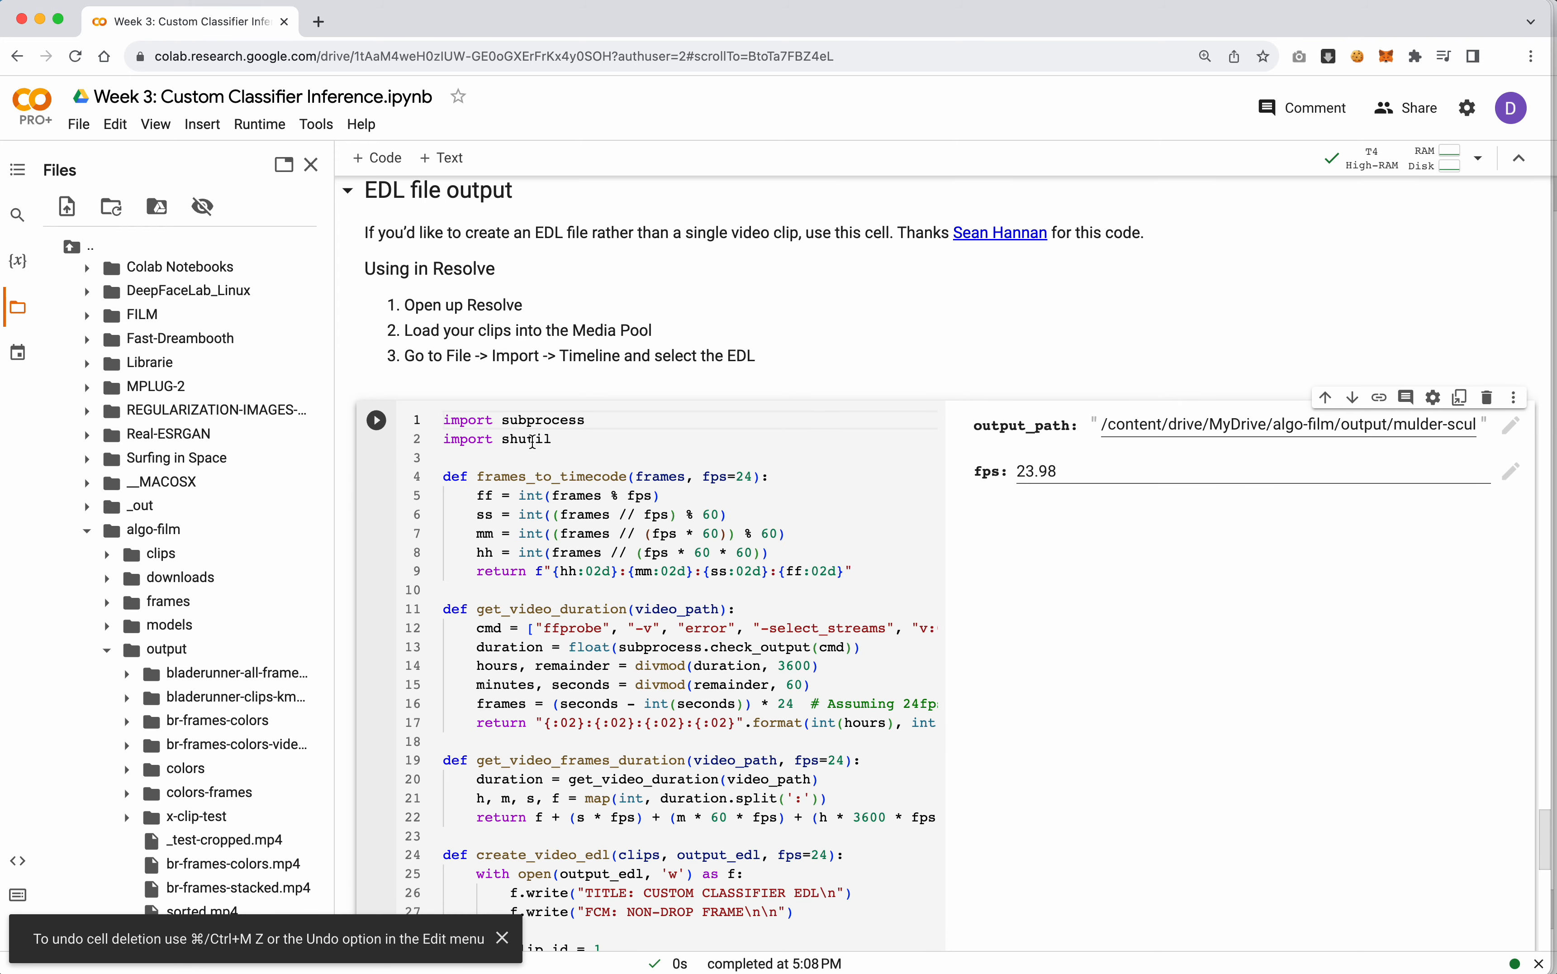
Run the EDL file output cell at 23.98 fps
left_click(377, 420)
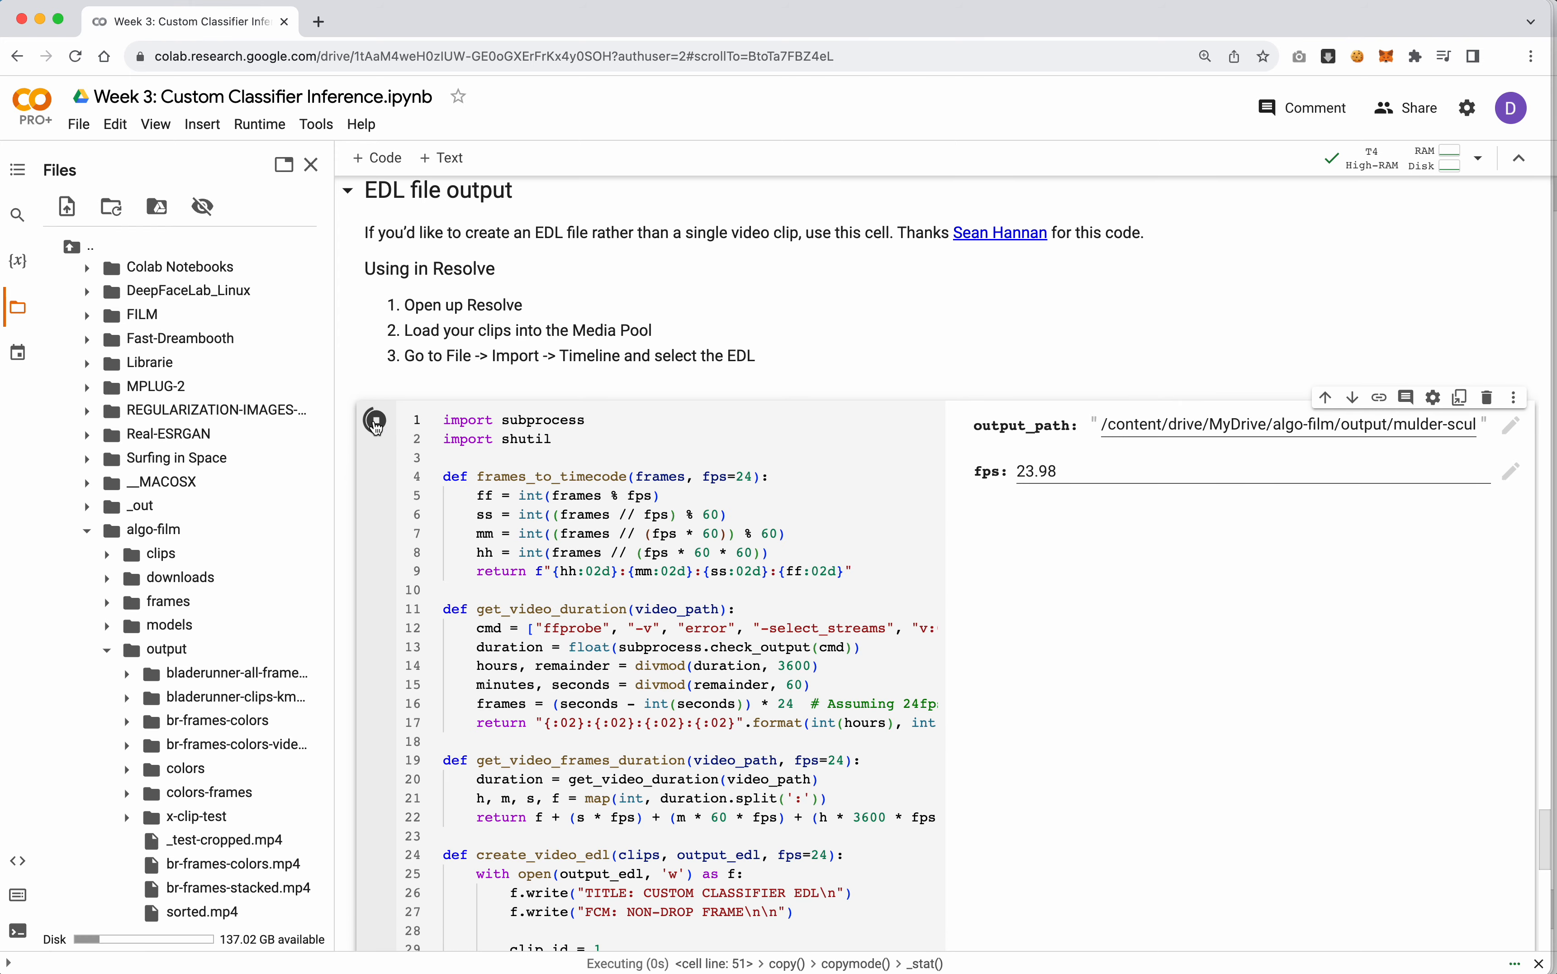
scroll(372, 493, "down", 10)
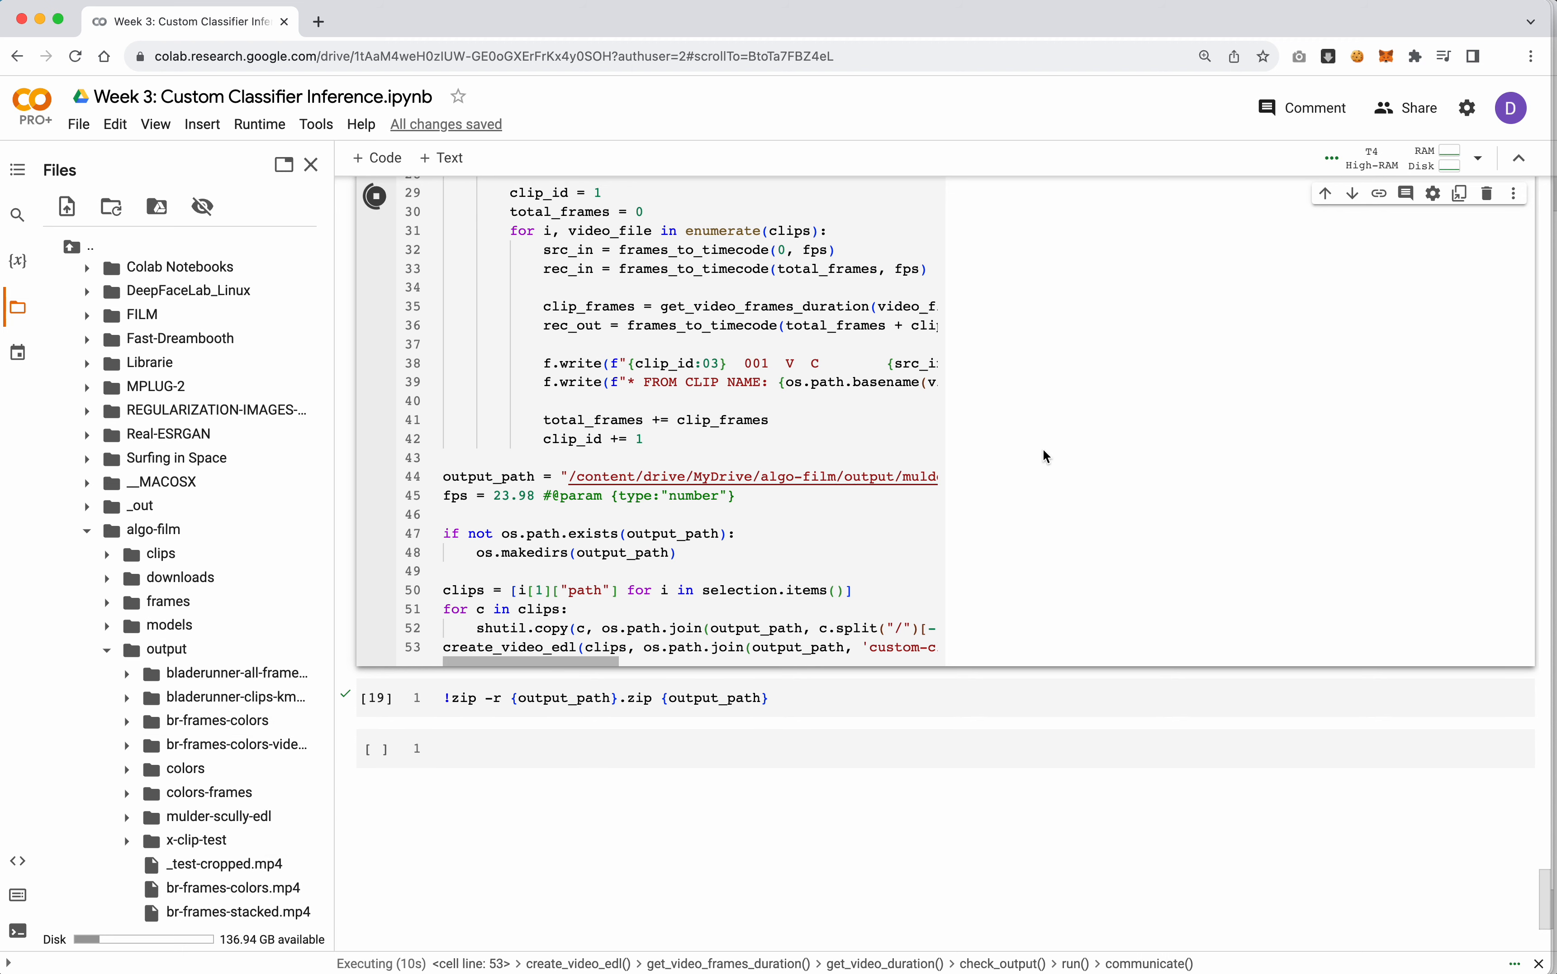
scroll(933, 464, "up", 10)
Expand the mulder-scully-edl output folder and check its copied clips and EDL file, widening the file browser to read their names
scroll(291, 739, "down", 4)
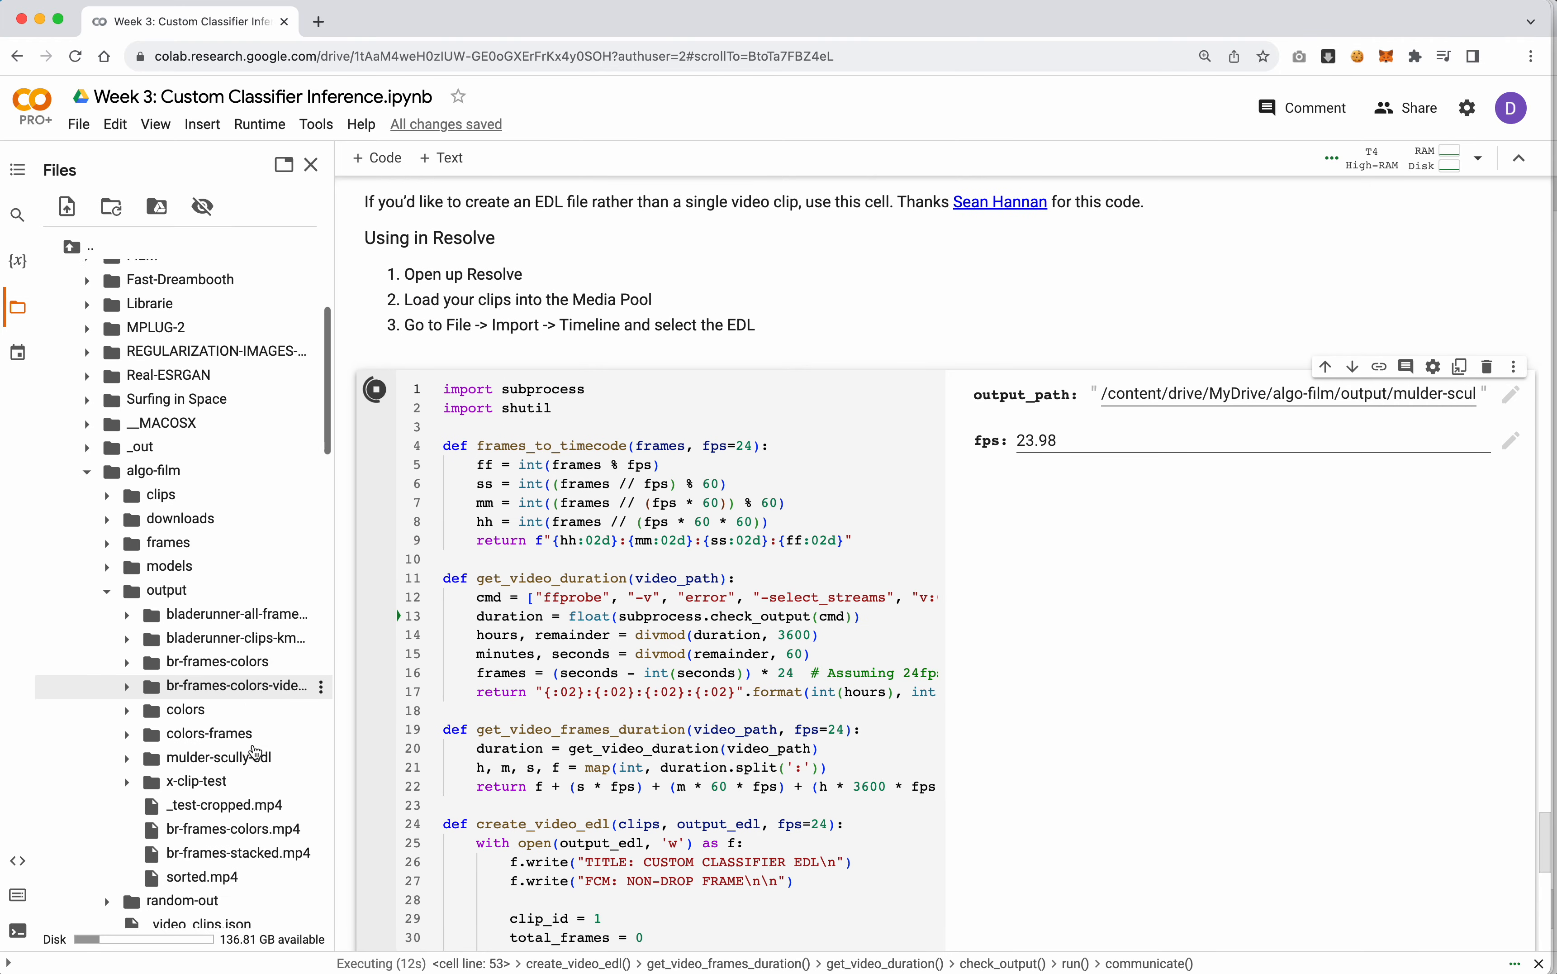
left_click(137, 540)
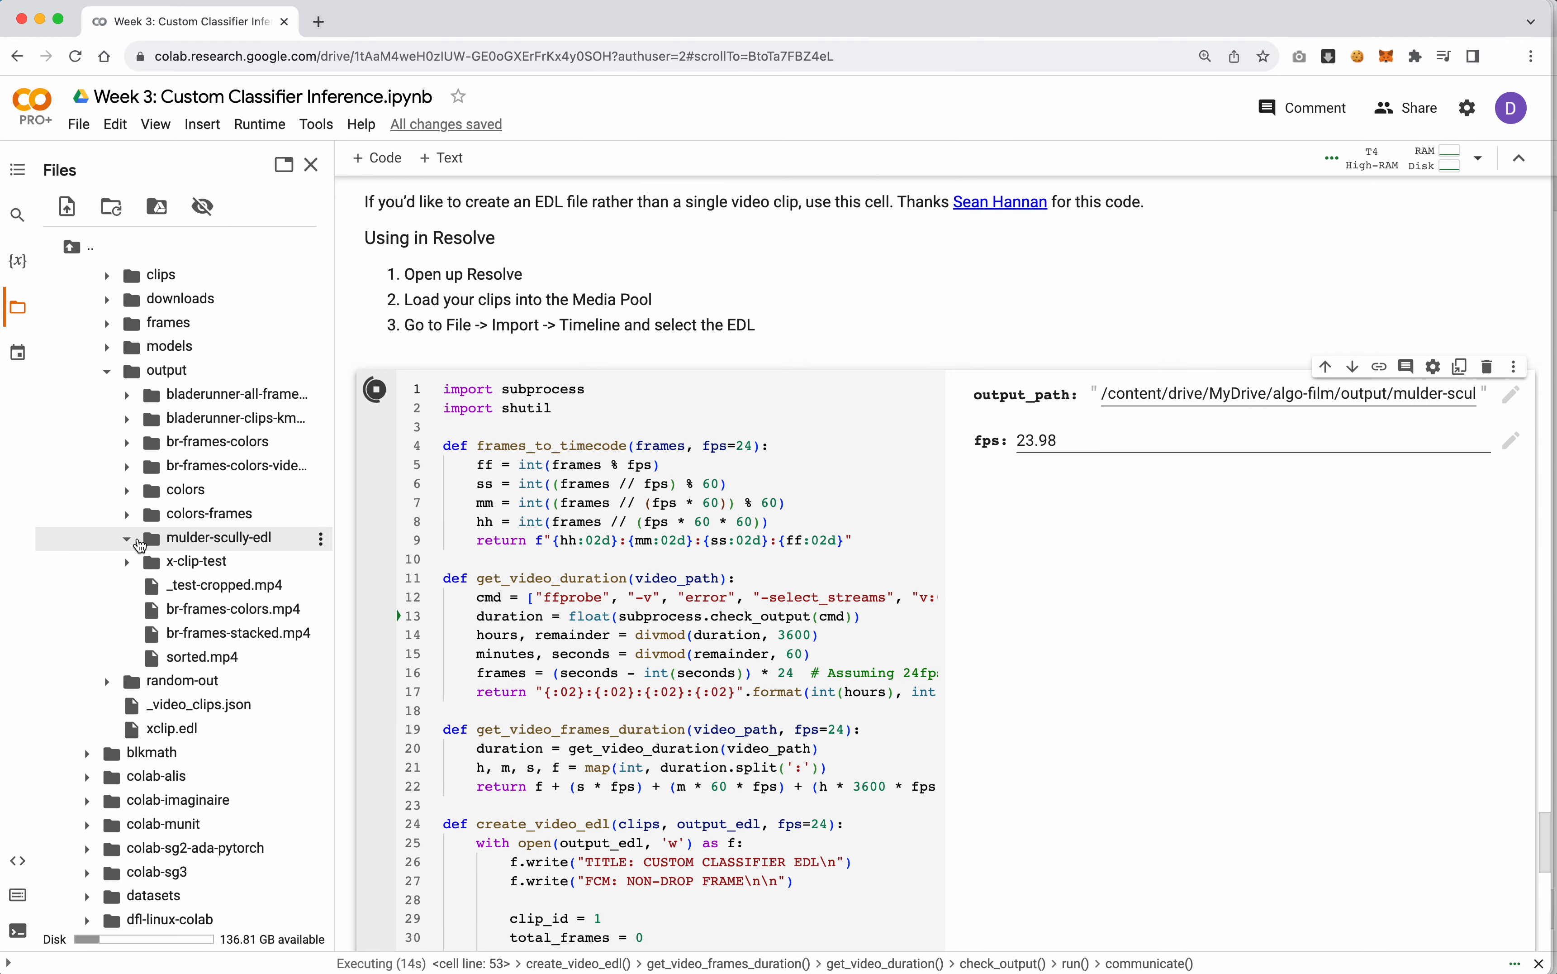
scroll(261, 644, "down", 8)
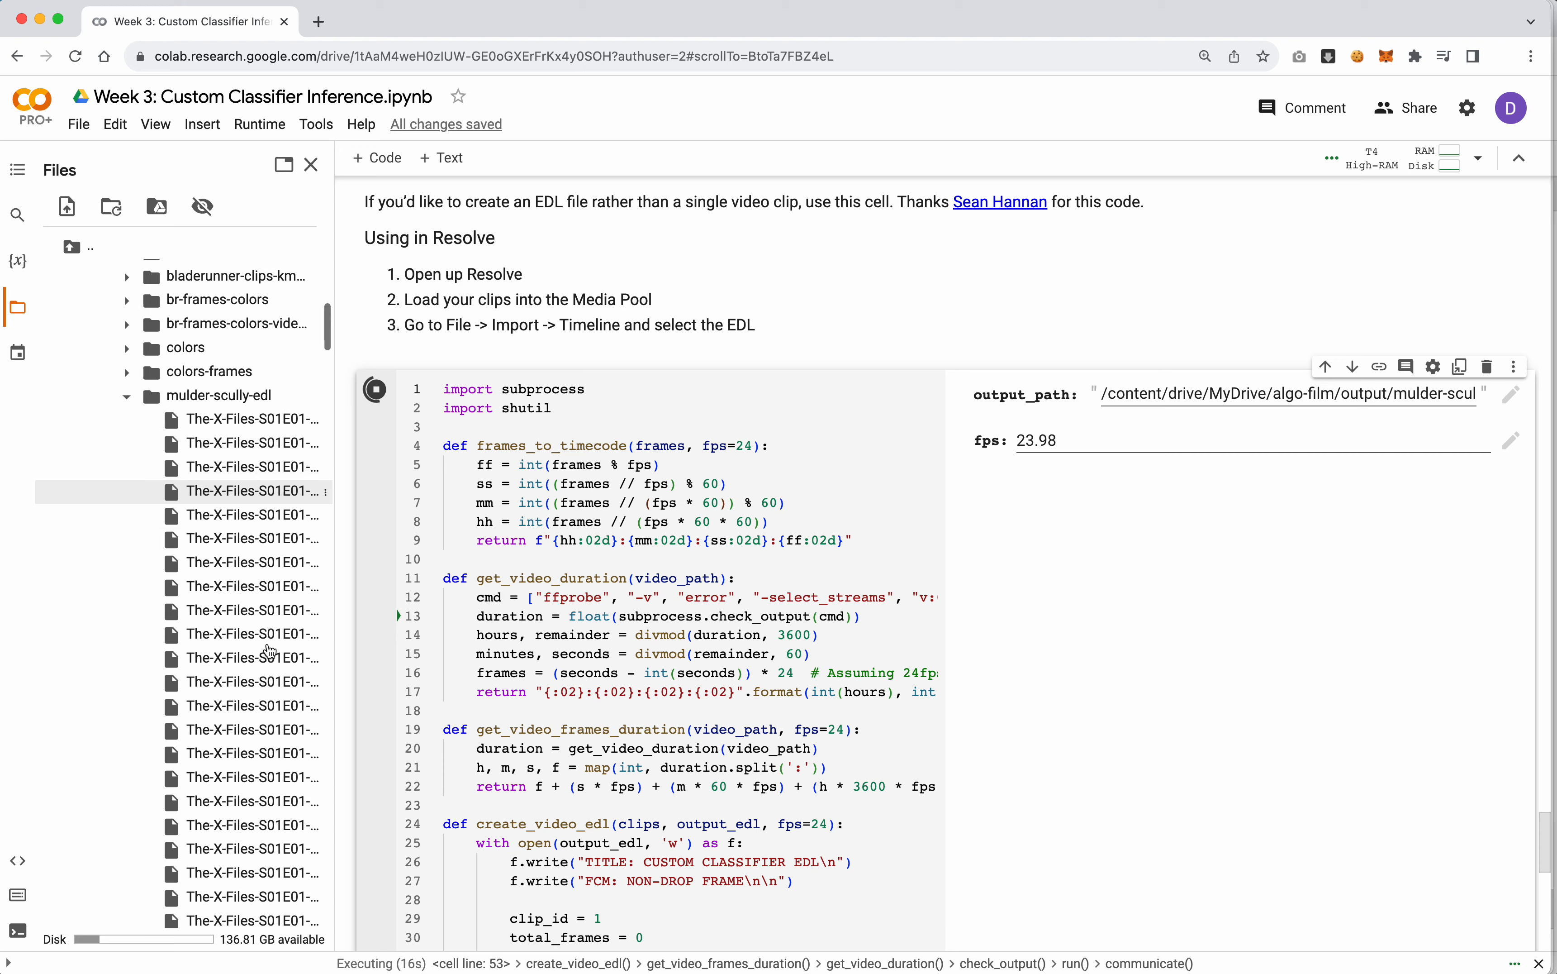
scroll(271, 652, "down", 15)
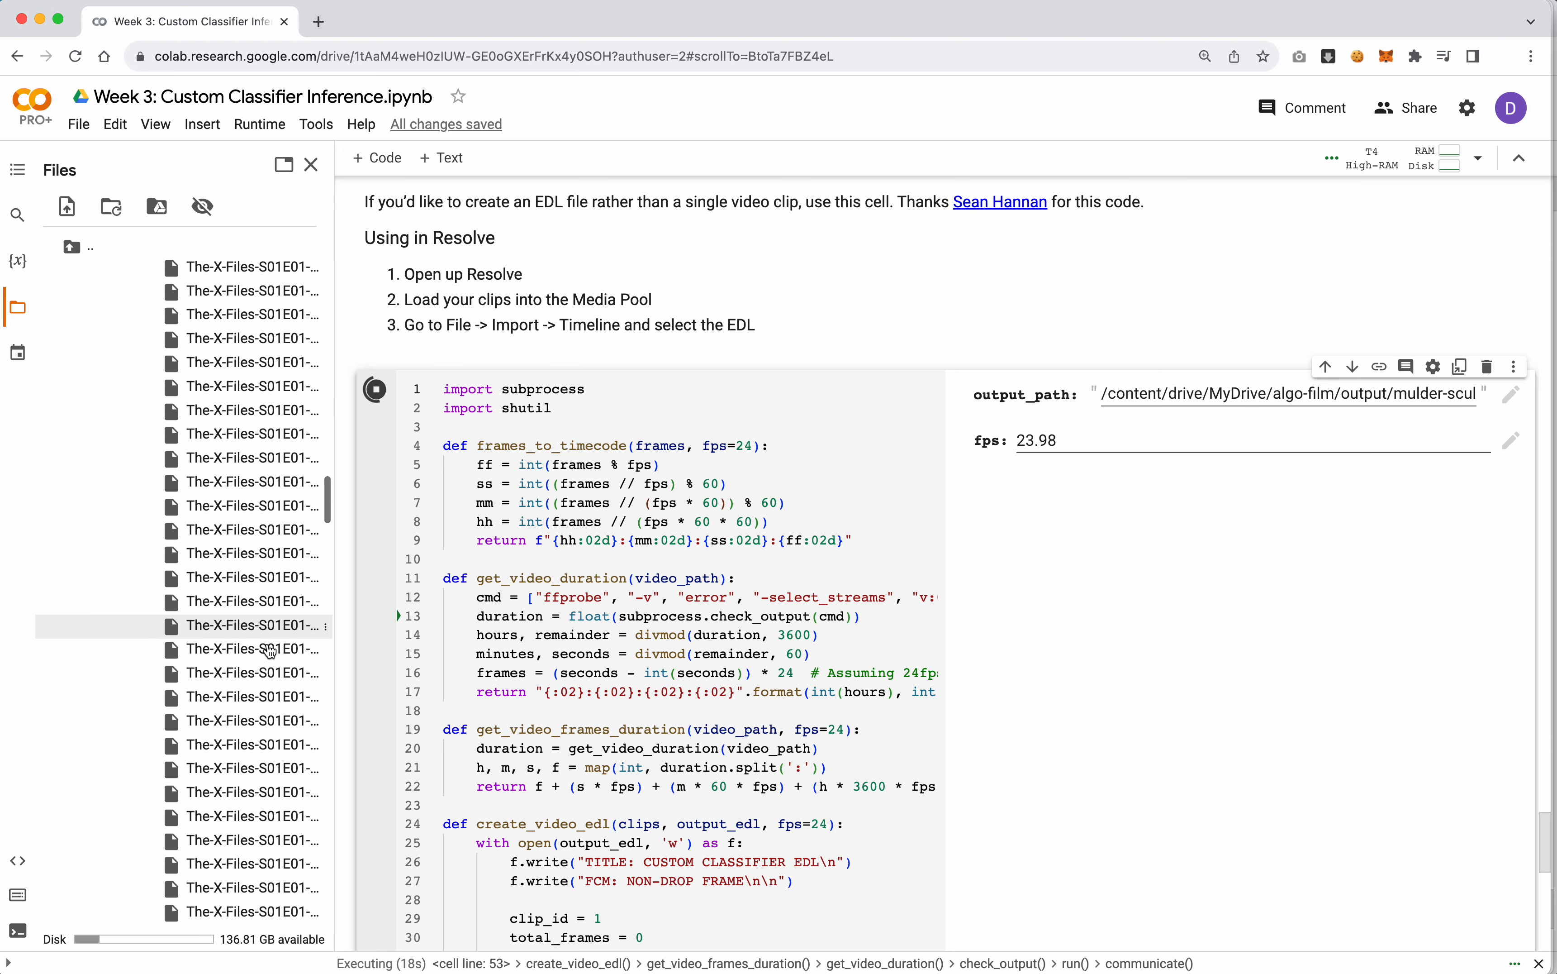
scroll(271, 651, "down", 15)
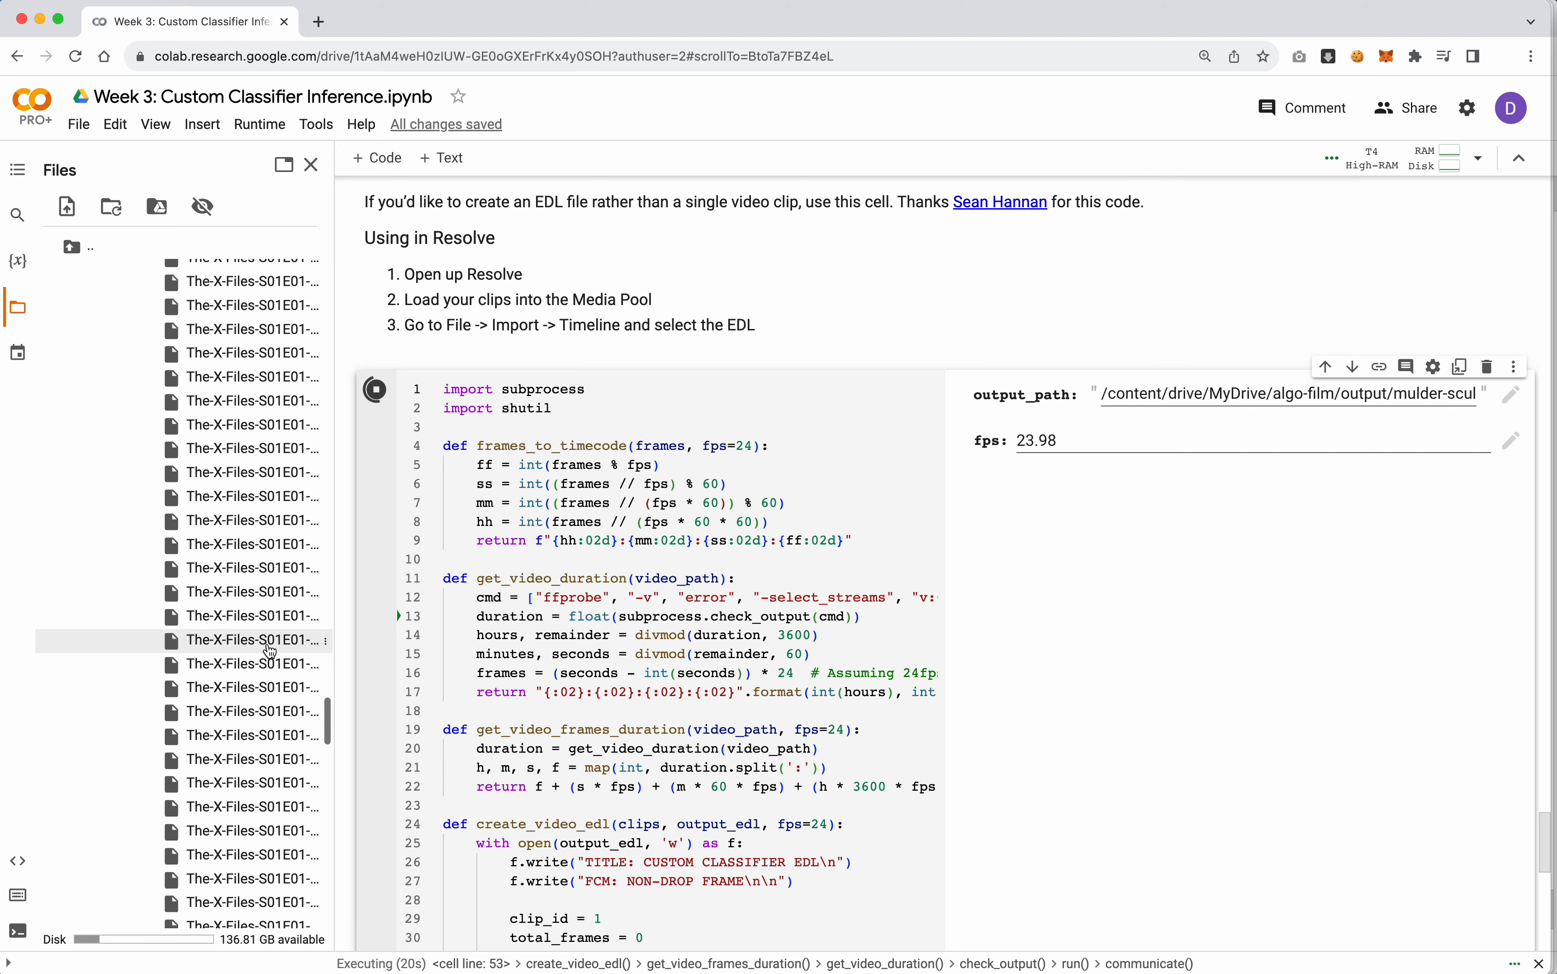
scroll(270, 652, "up", 1)
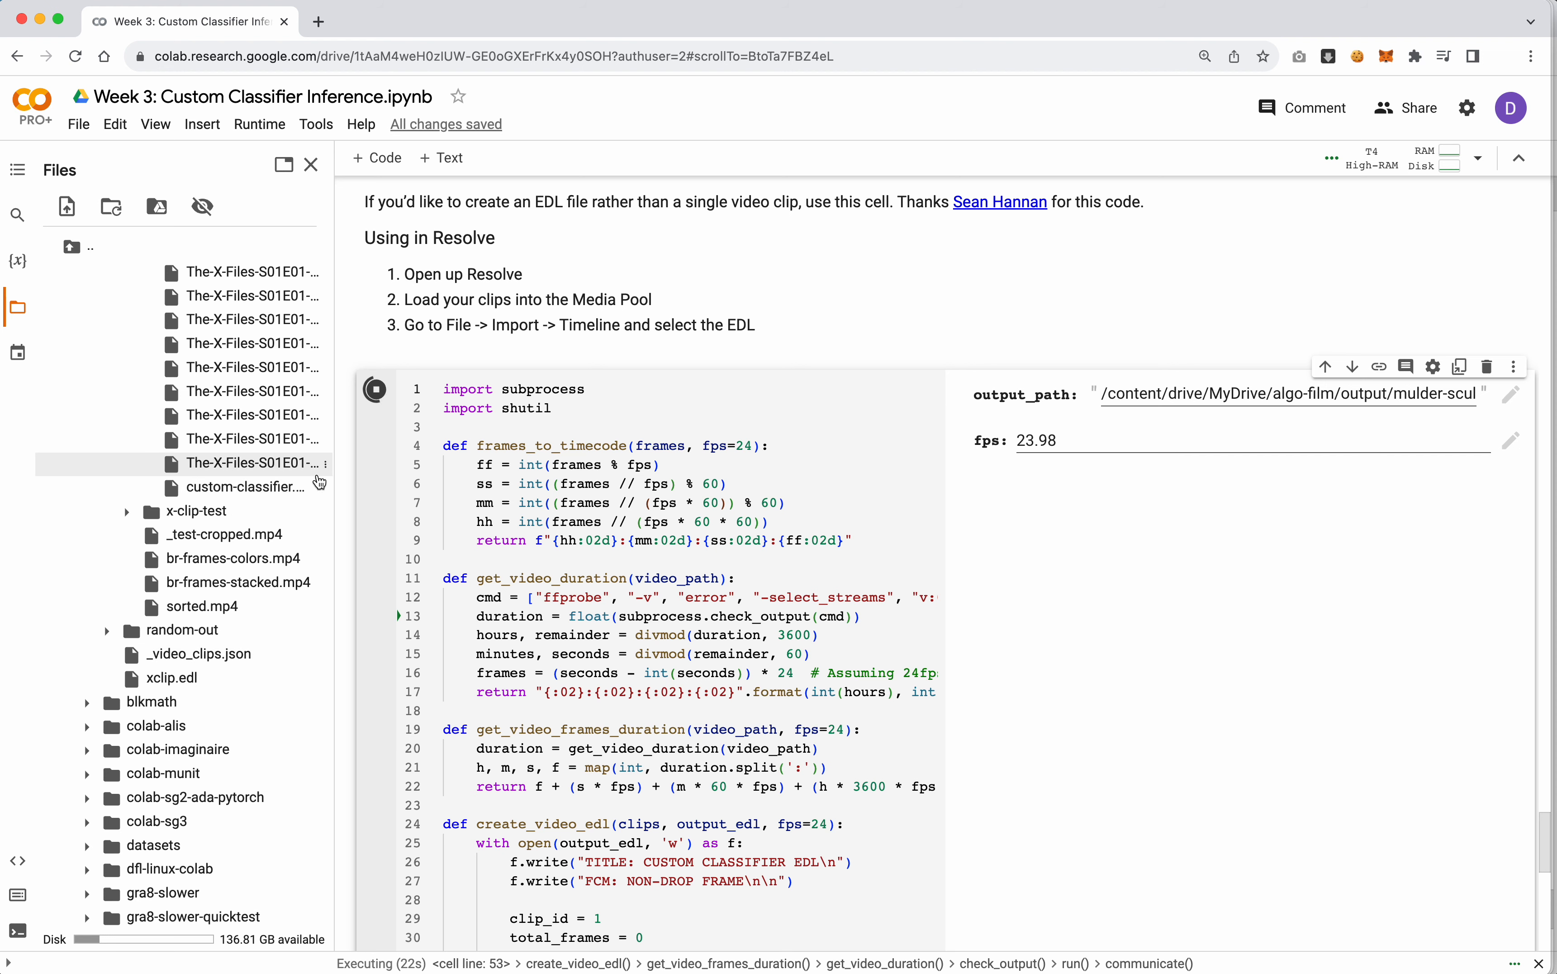
left_click_drag(332, 470, 416, 471)
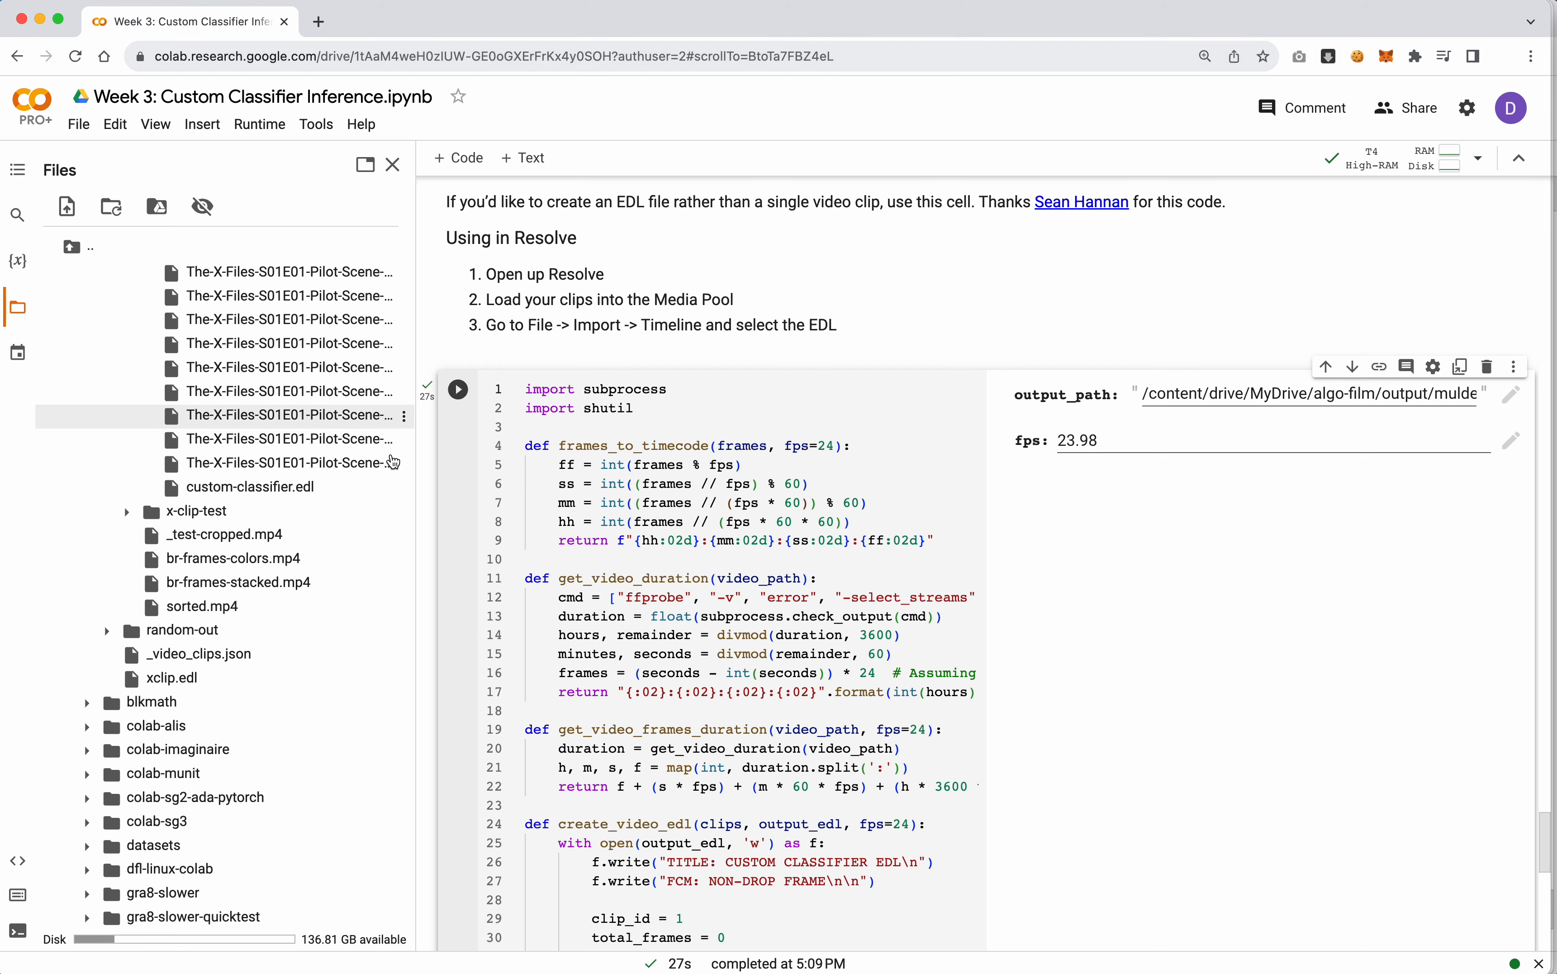
Run the zip cell below the EDL code to compress the output folder into a zip archive
scroll(422, 521, "down", 15)
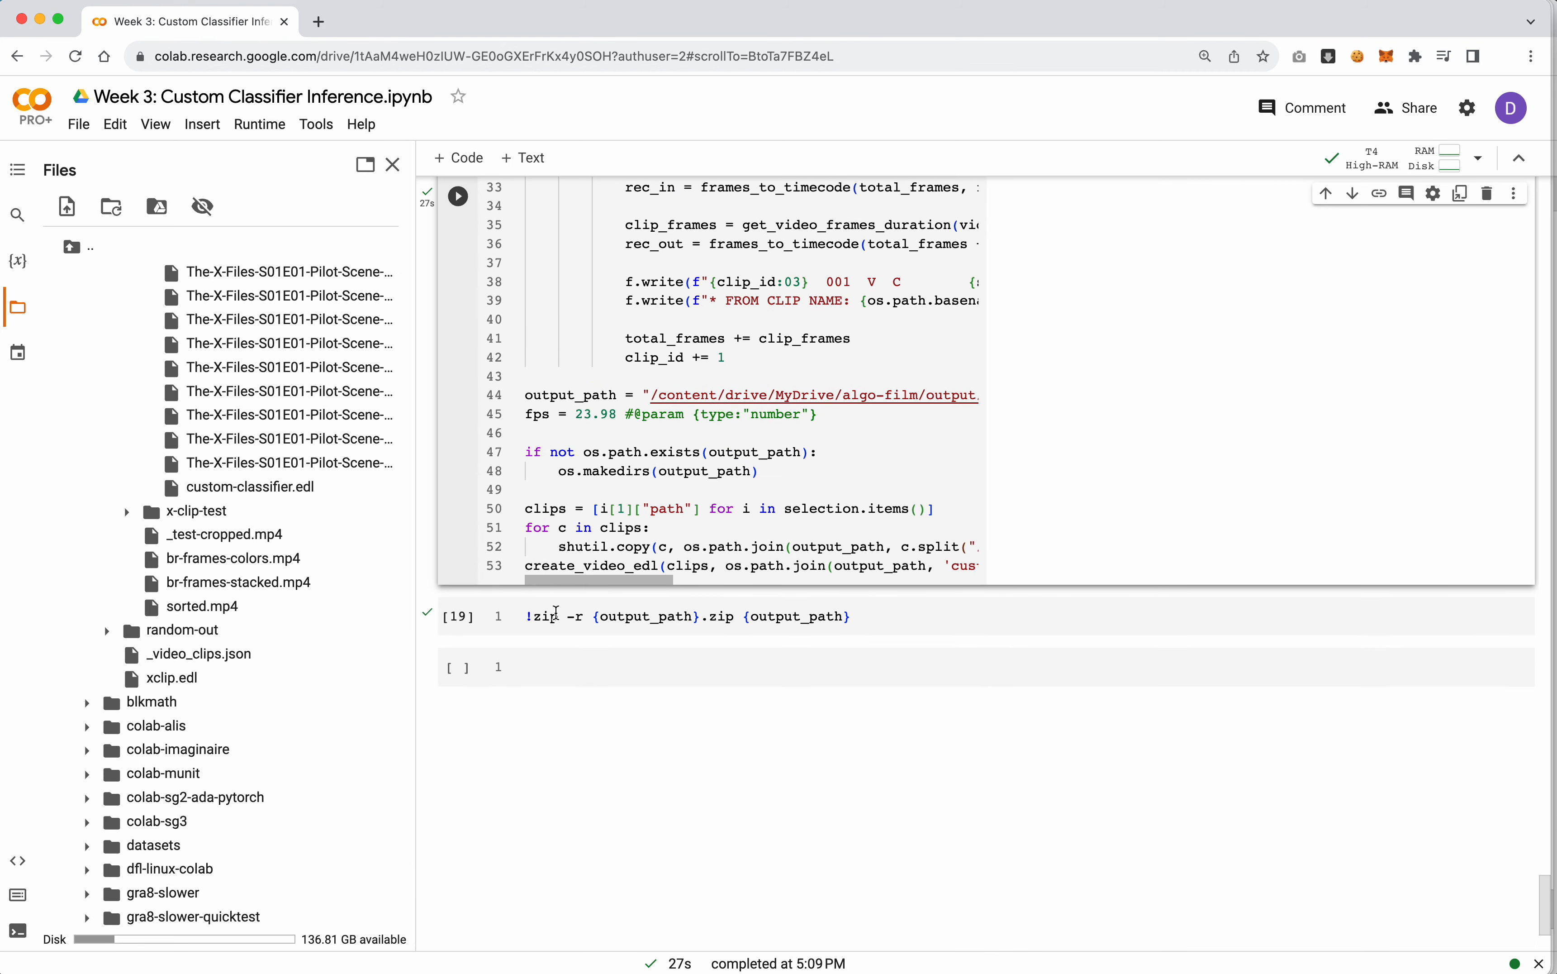
left_click(560, 617)
left_click(869, 619)
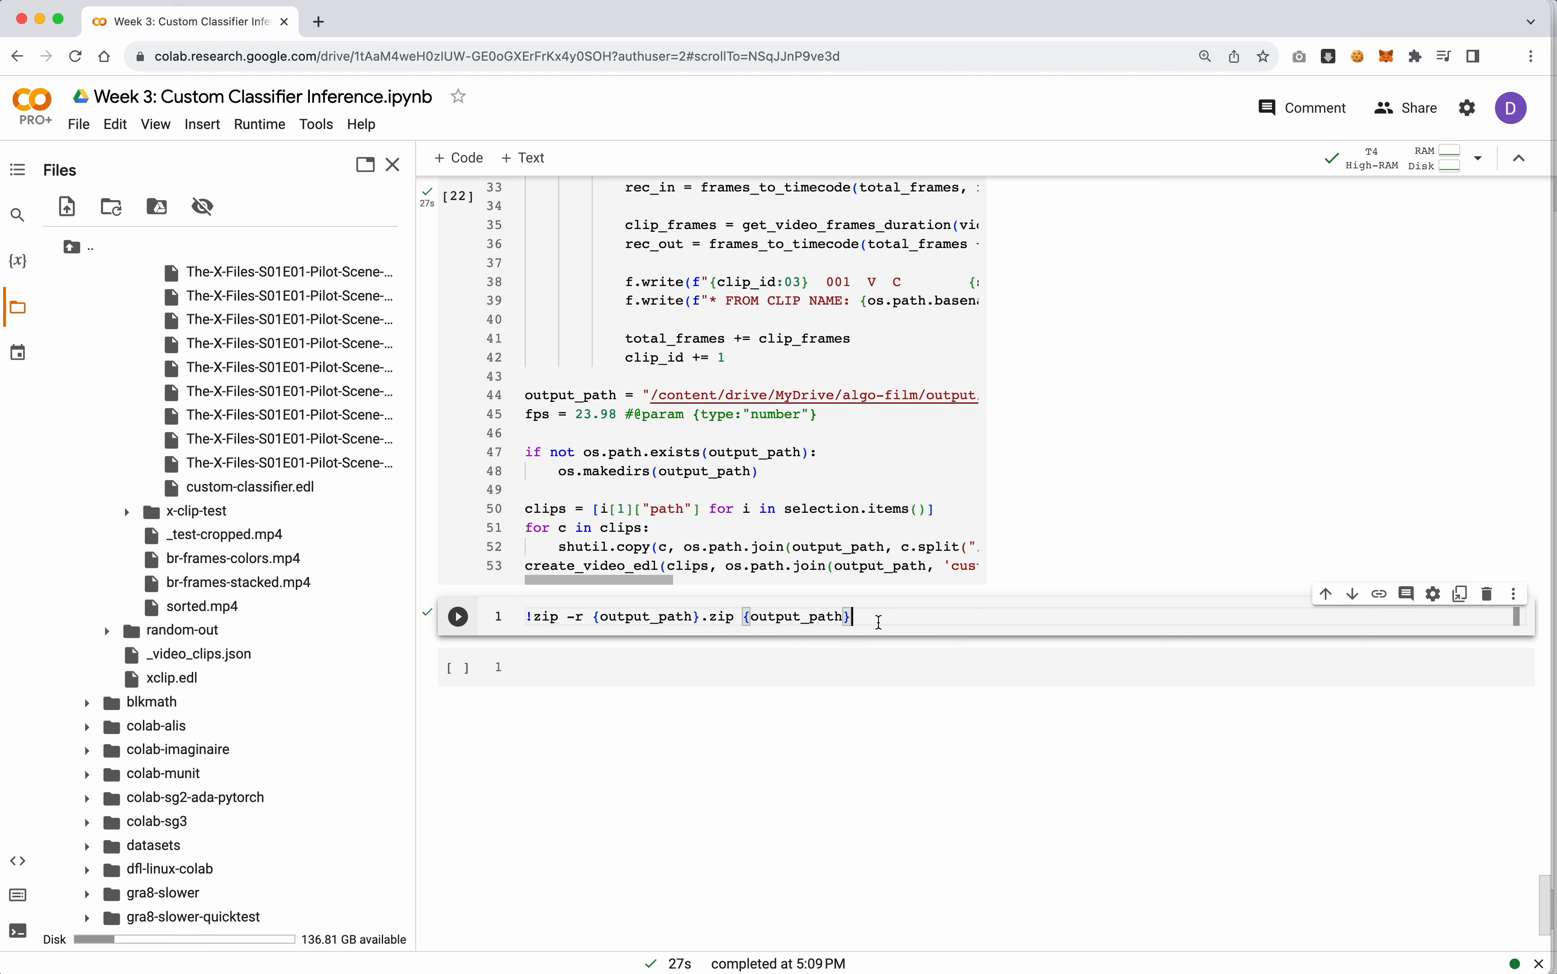
key("shift+Return")
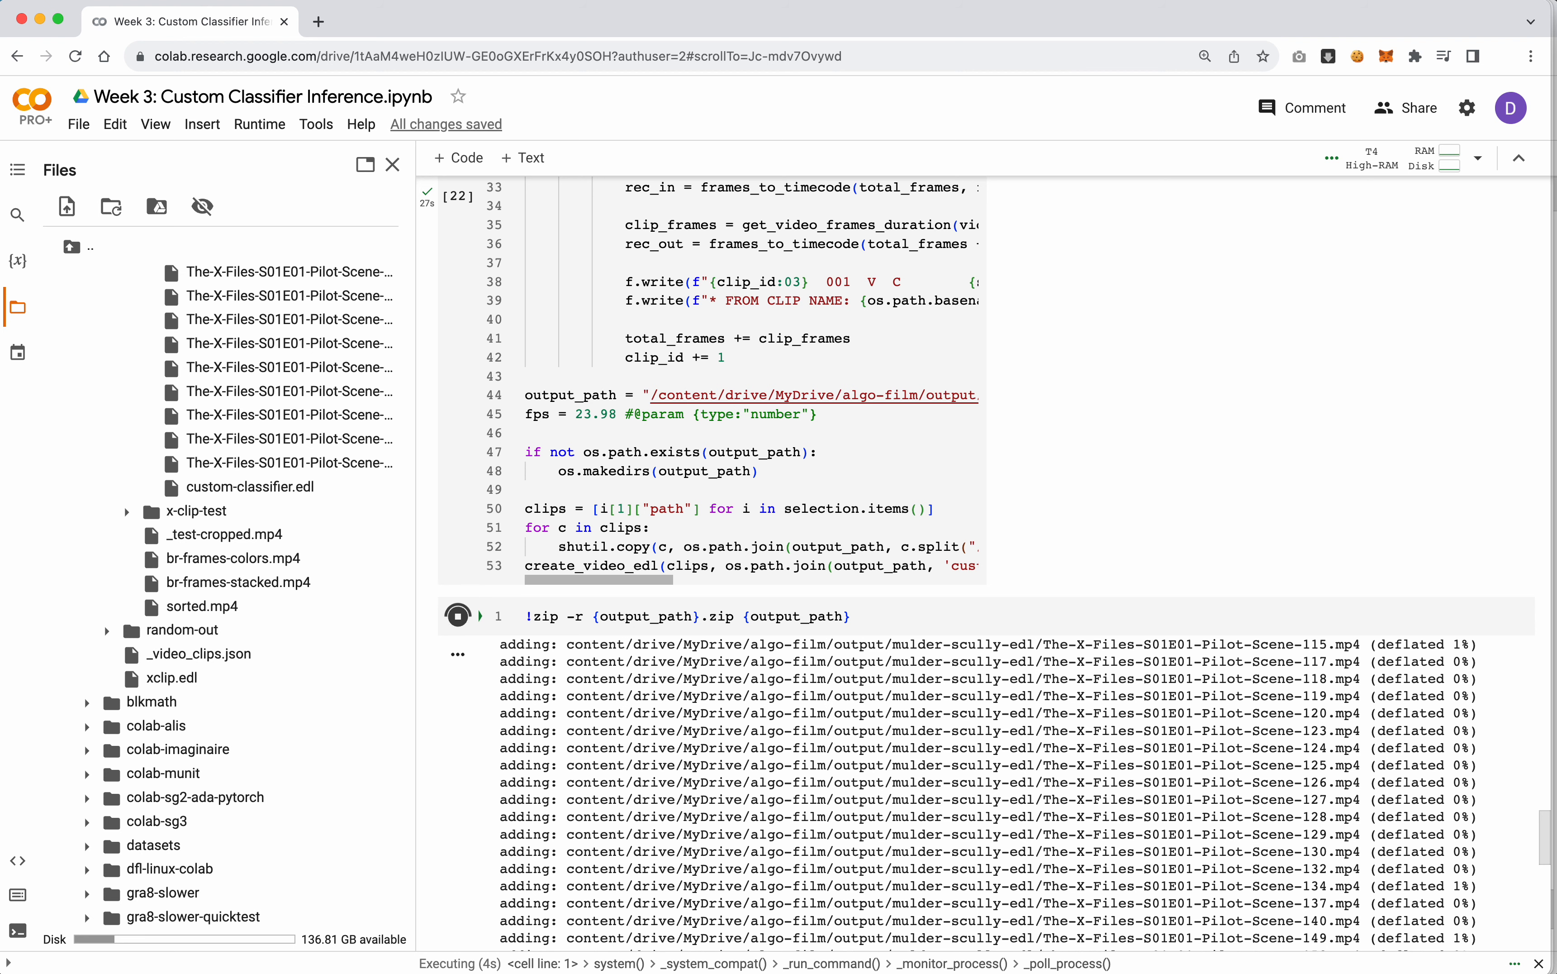
Launch DaVinci Resolve
key("super+space")
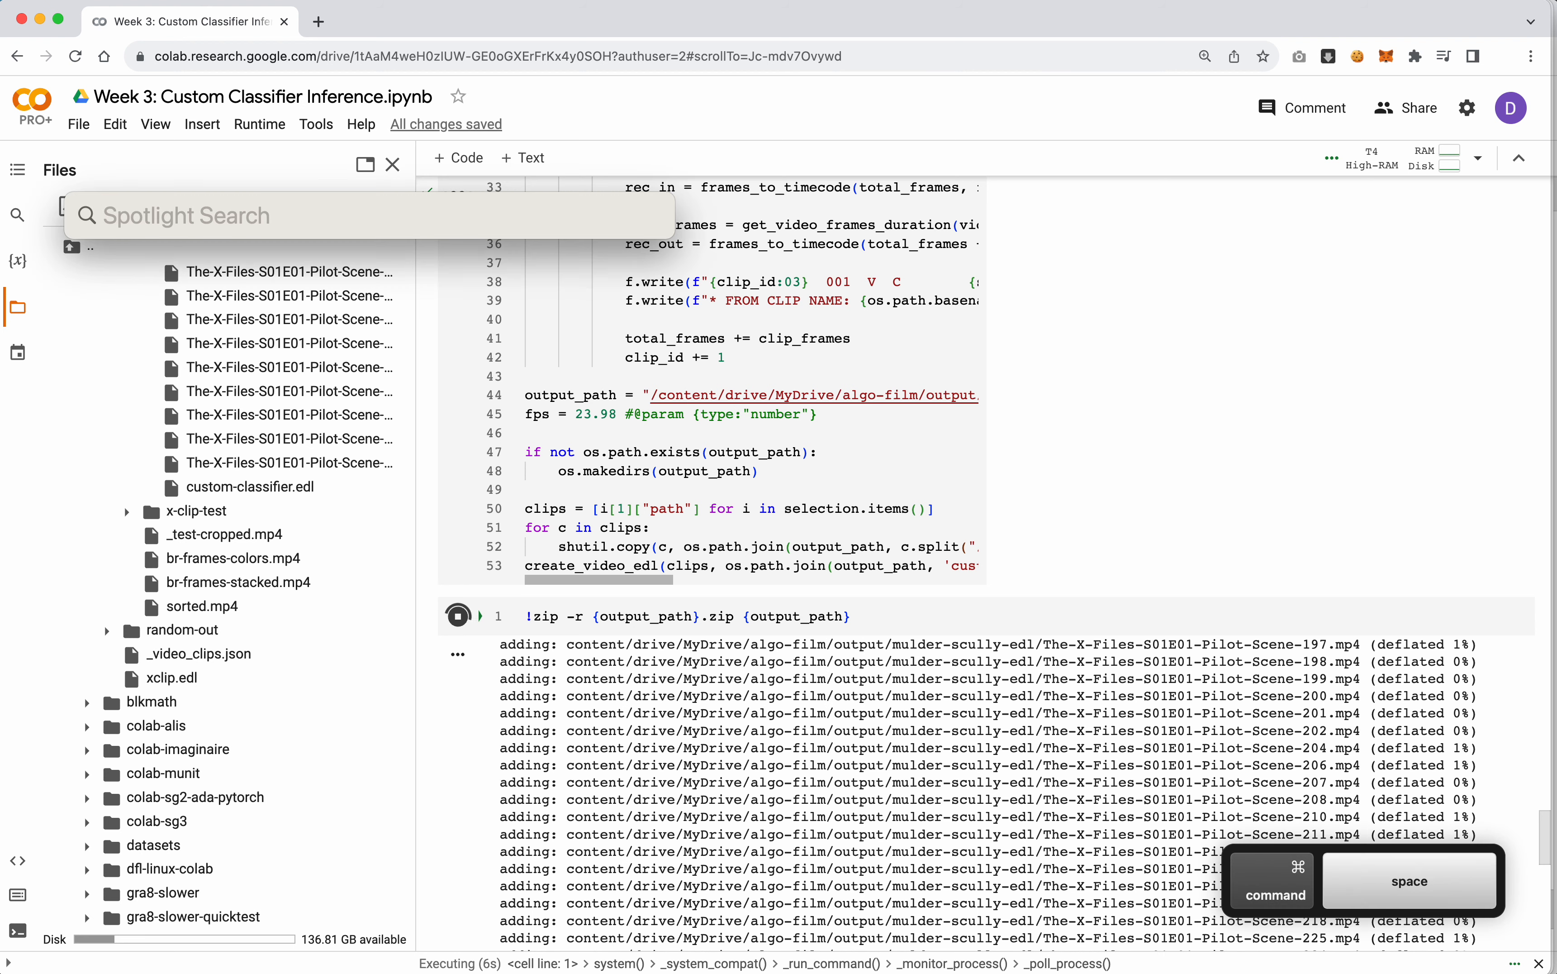
type("resolve")
key("Return")
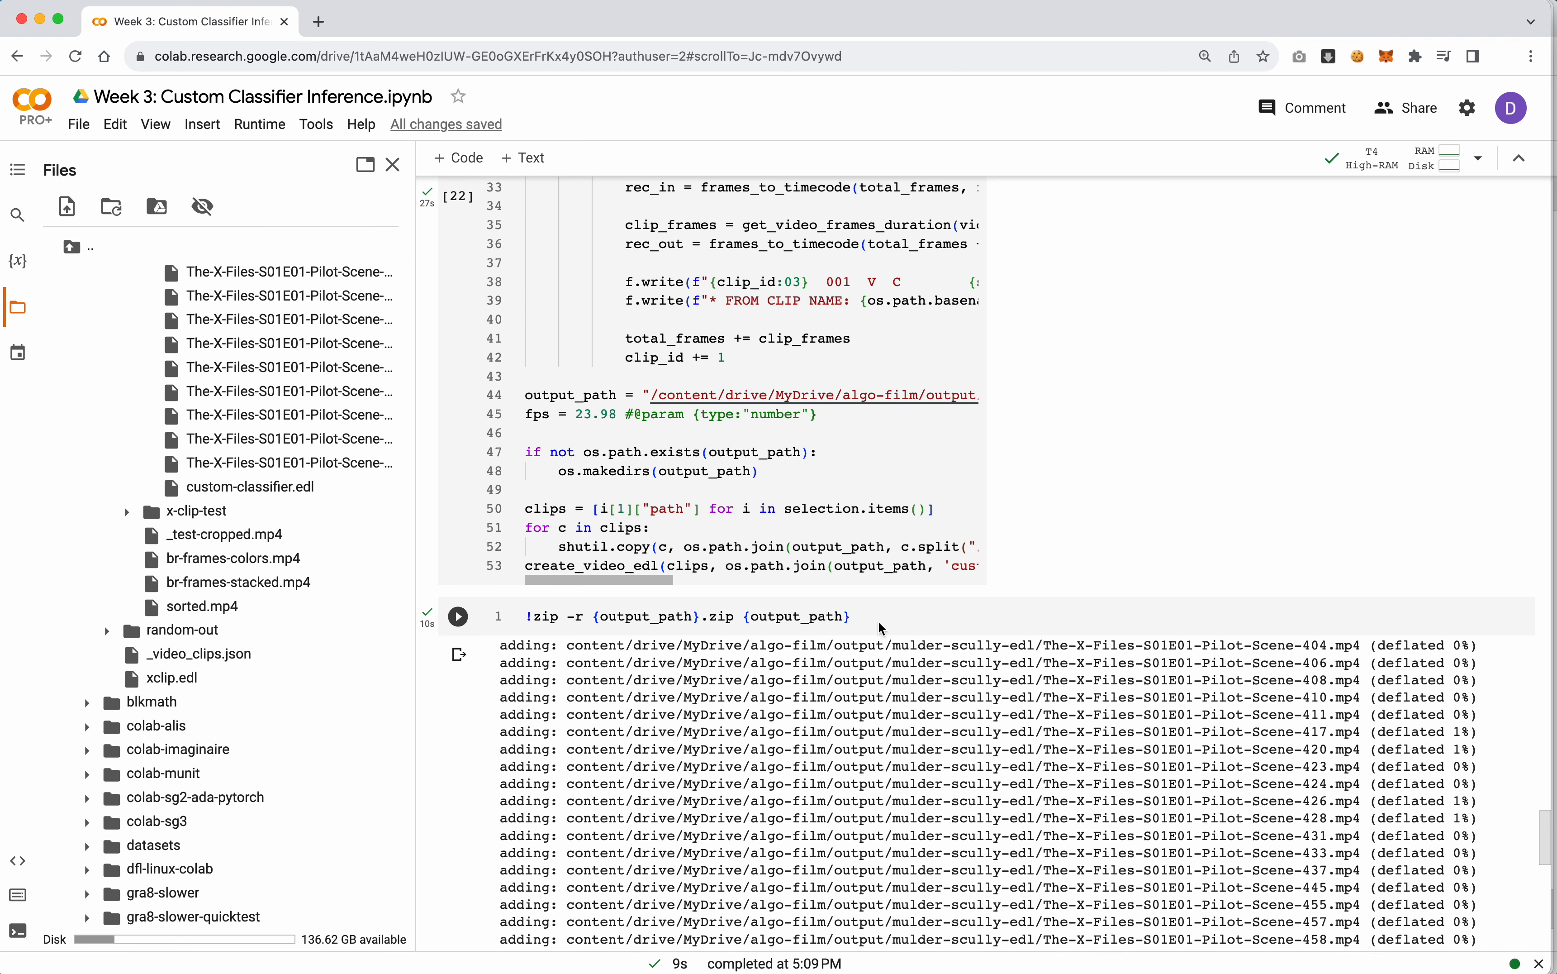
Open Google Drive in a new browser tab and switch to the NYU account's My Drive
left_click(318, 23)
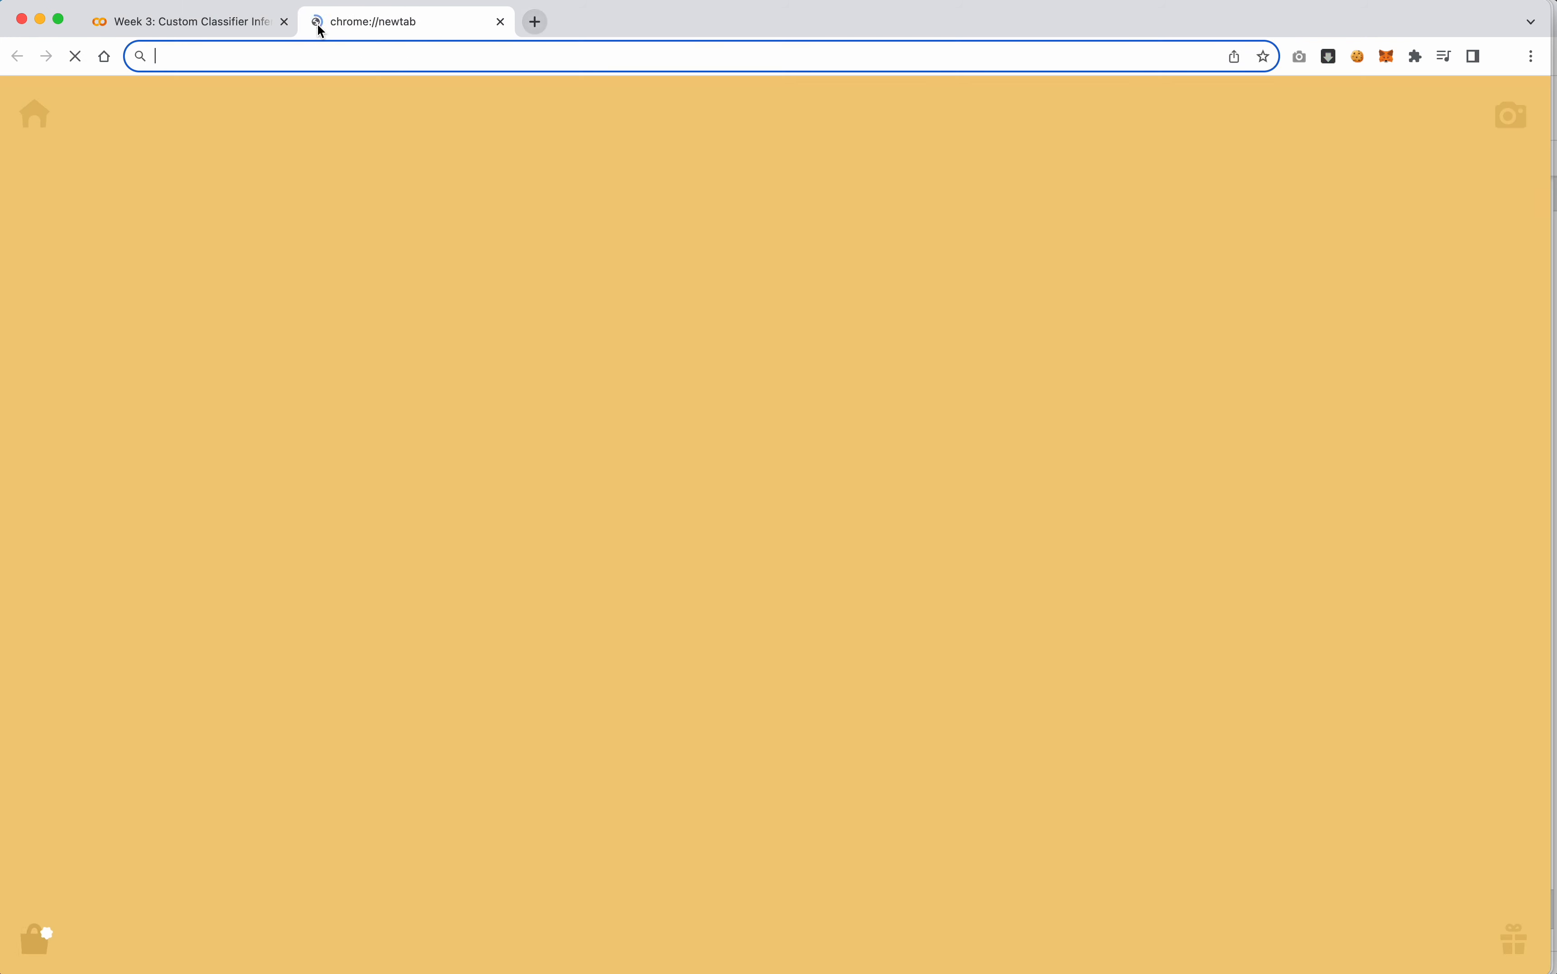
type("drive")
key("Return")
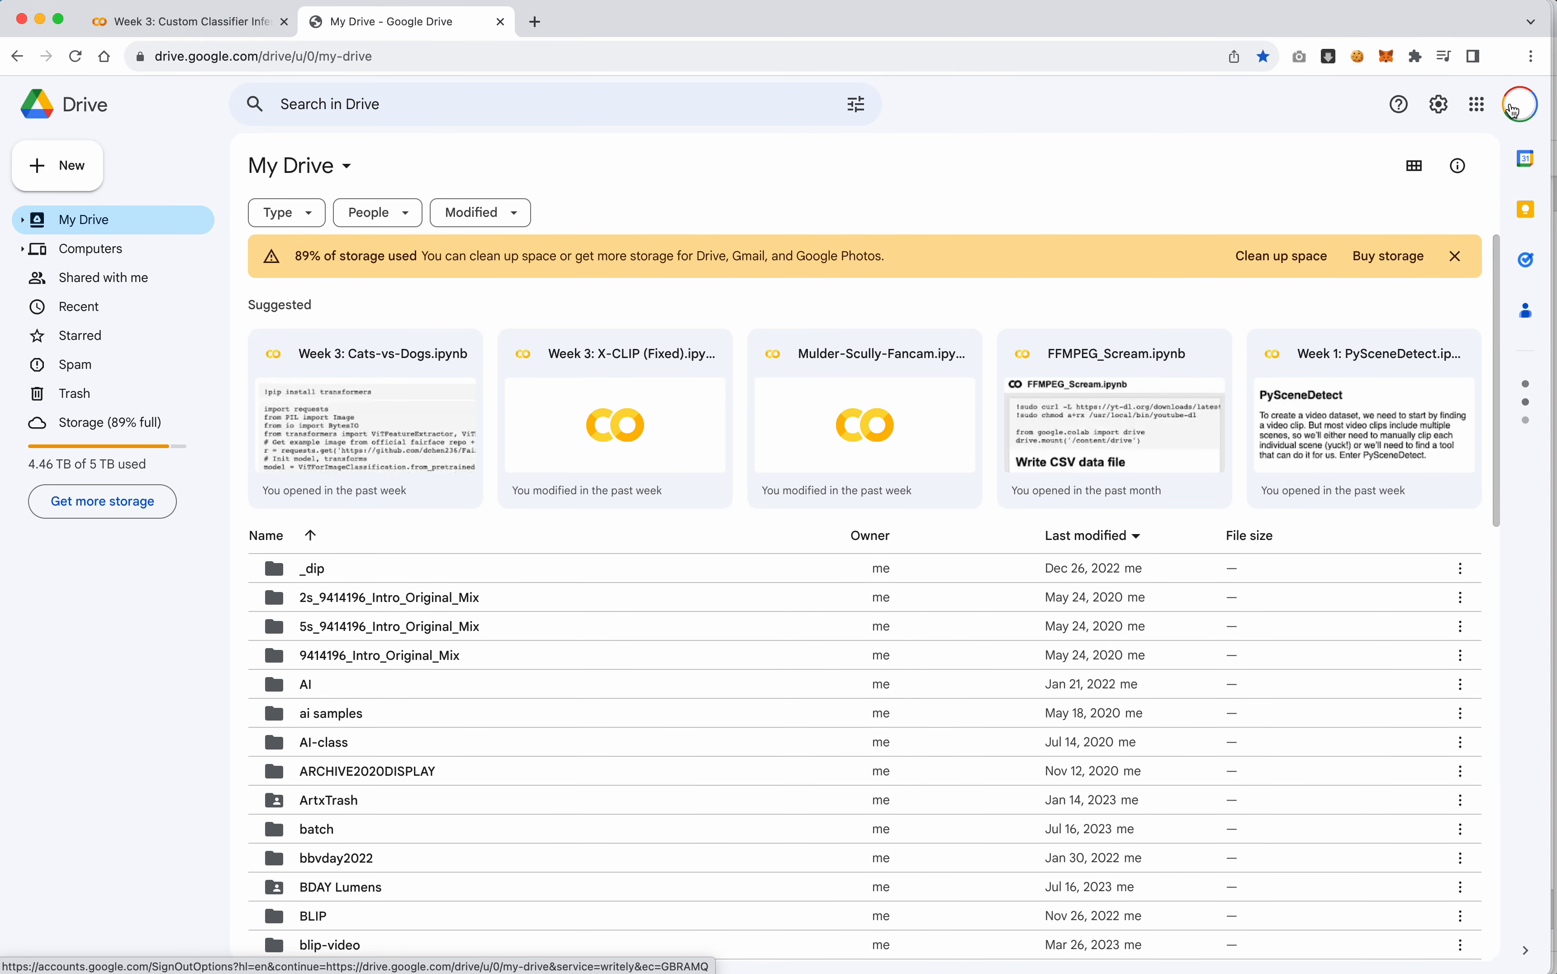
left_click(1517, 107)
left_click(1312, 558)
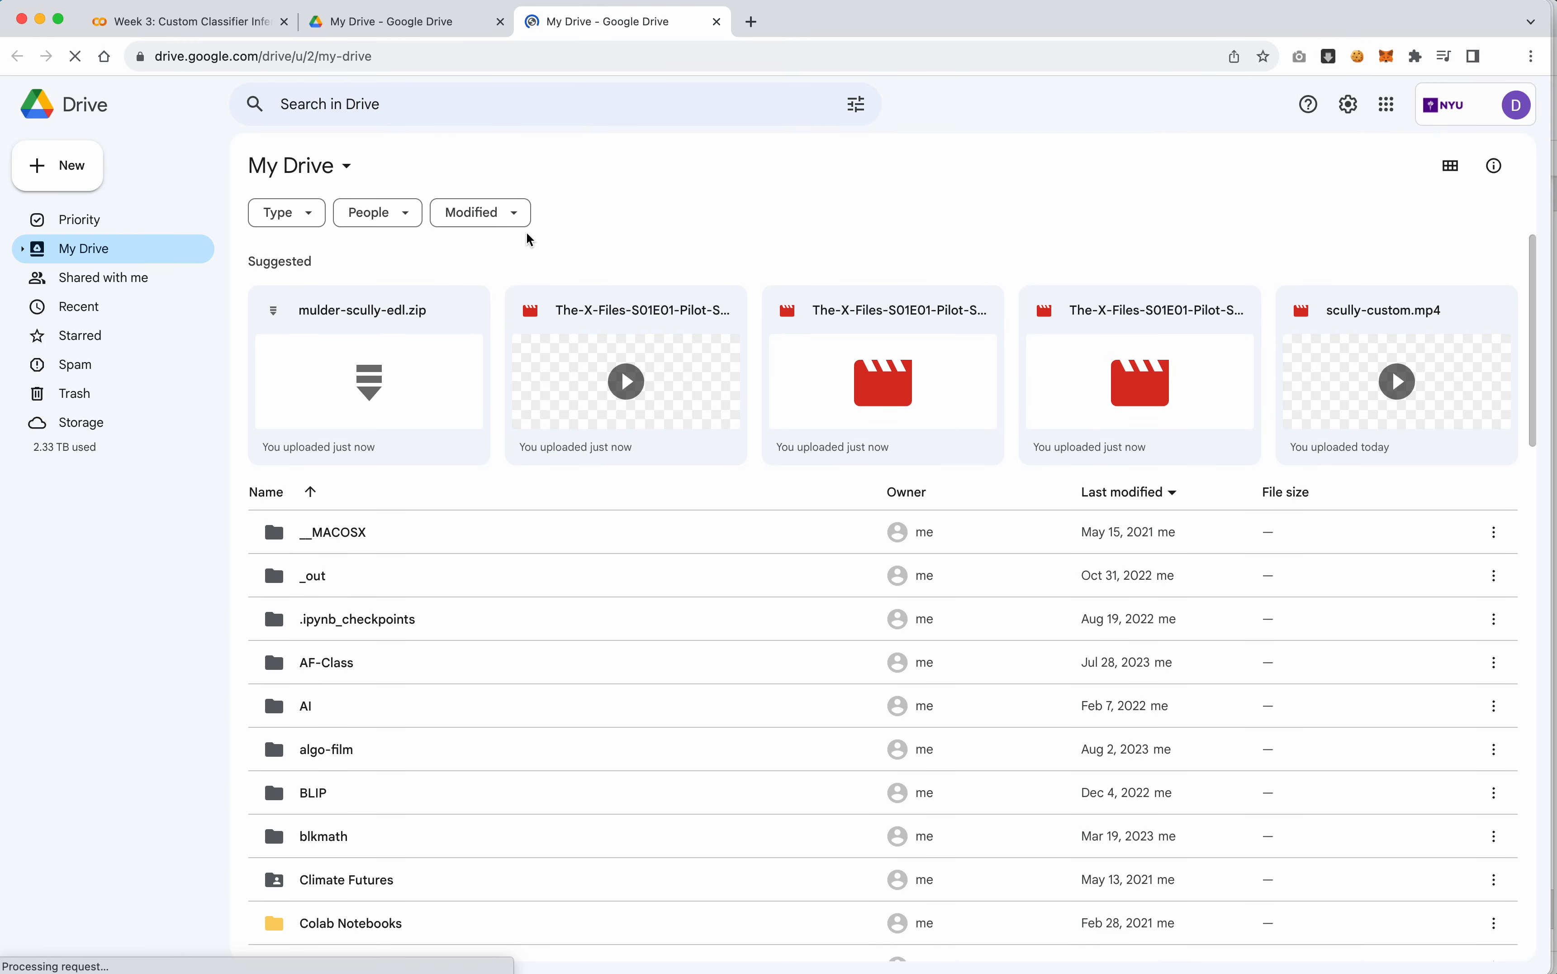
Download mulder-scully-edl.zip from Google Drive and save it in the Downloads folder
right_click(420, 306)
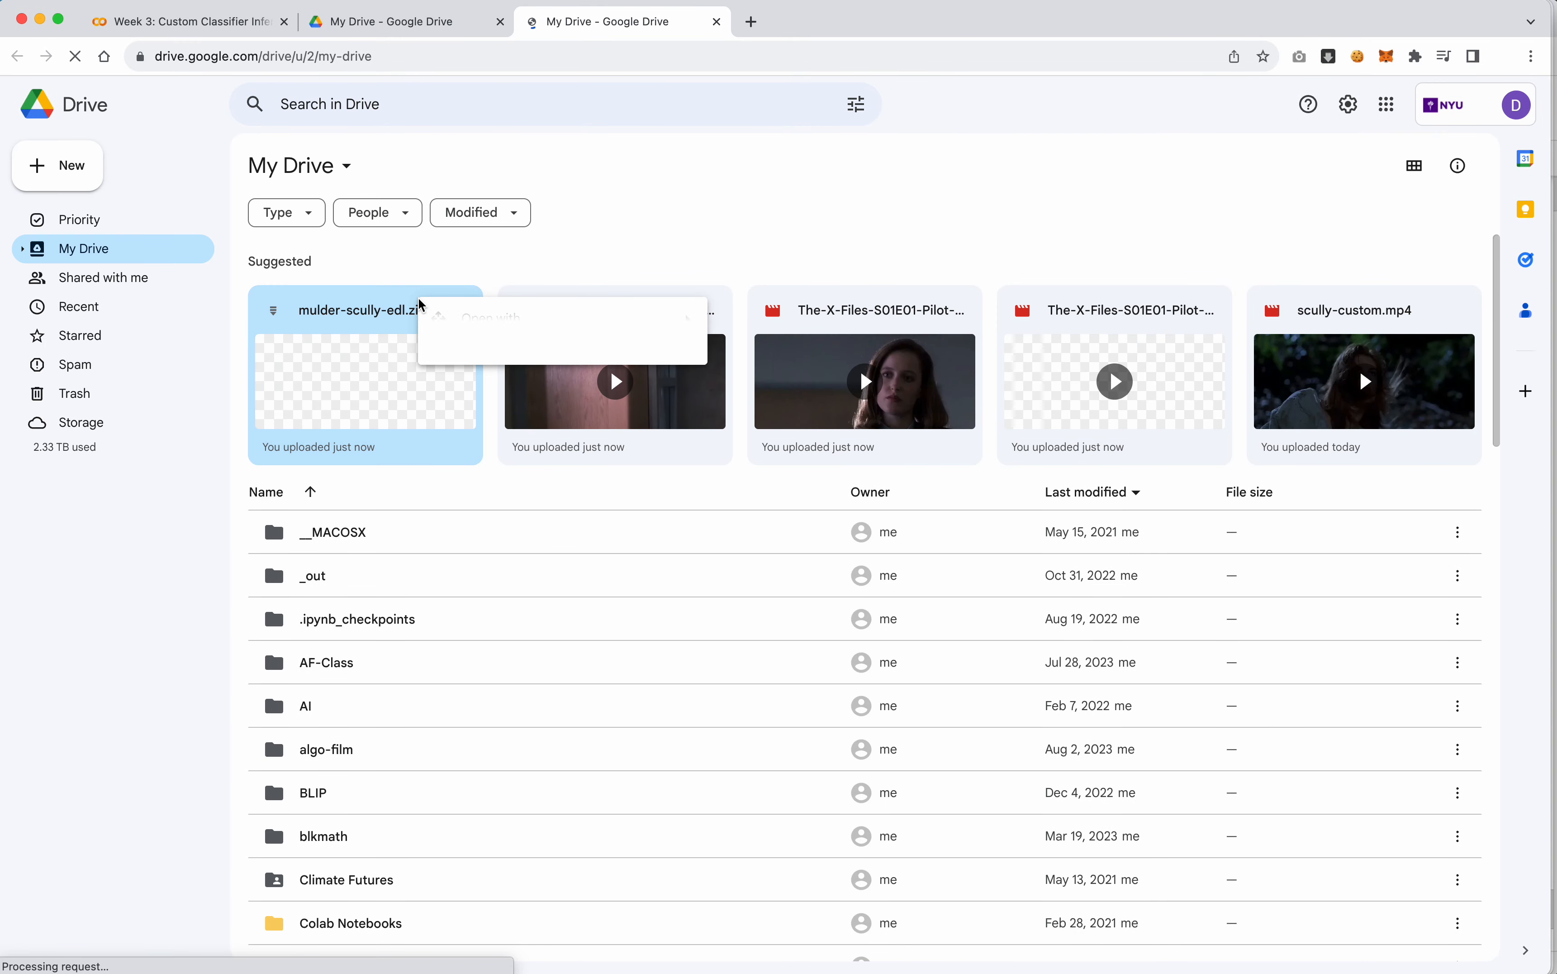
left_click(467, 376)
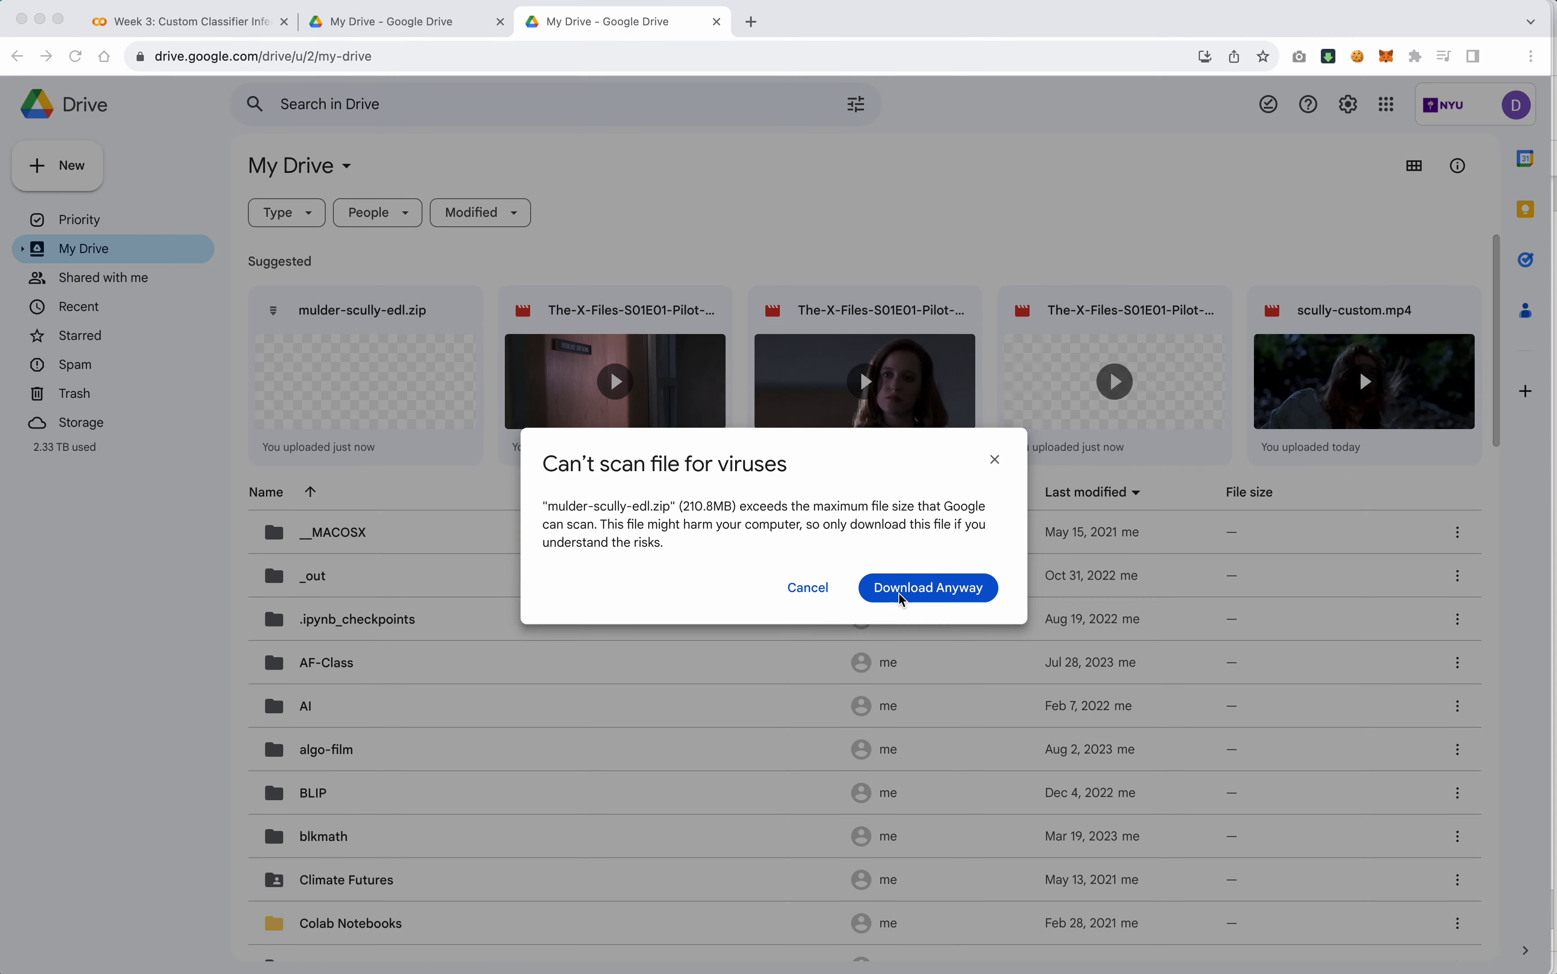
left_click(905, 597)
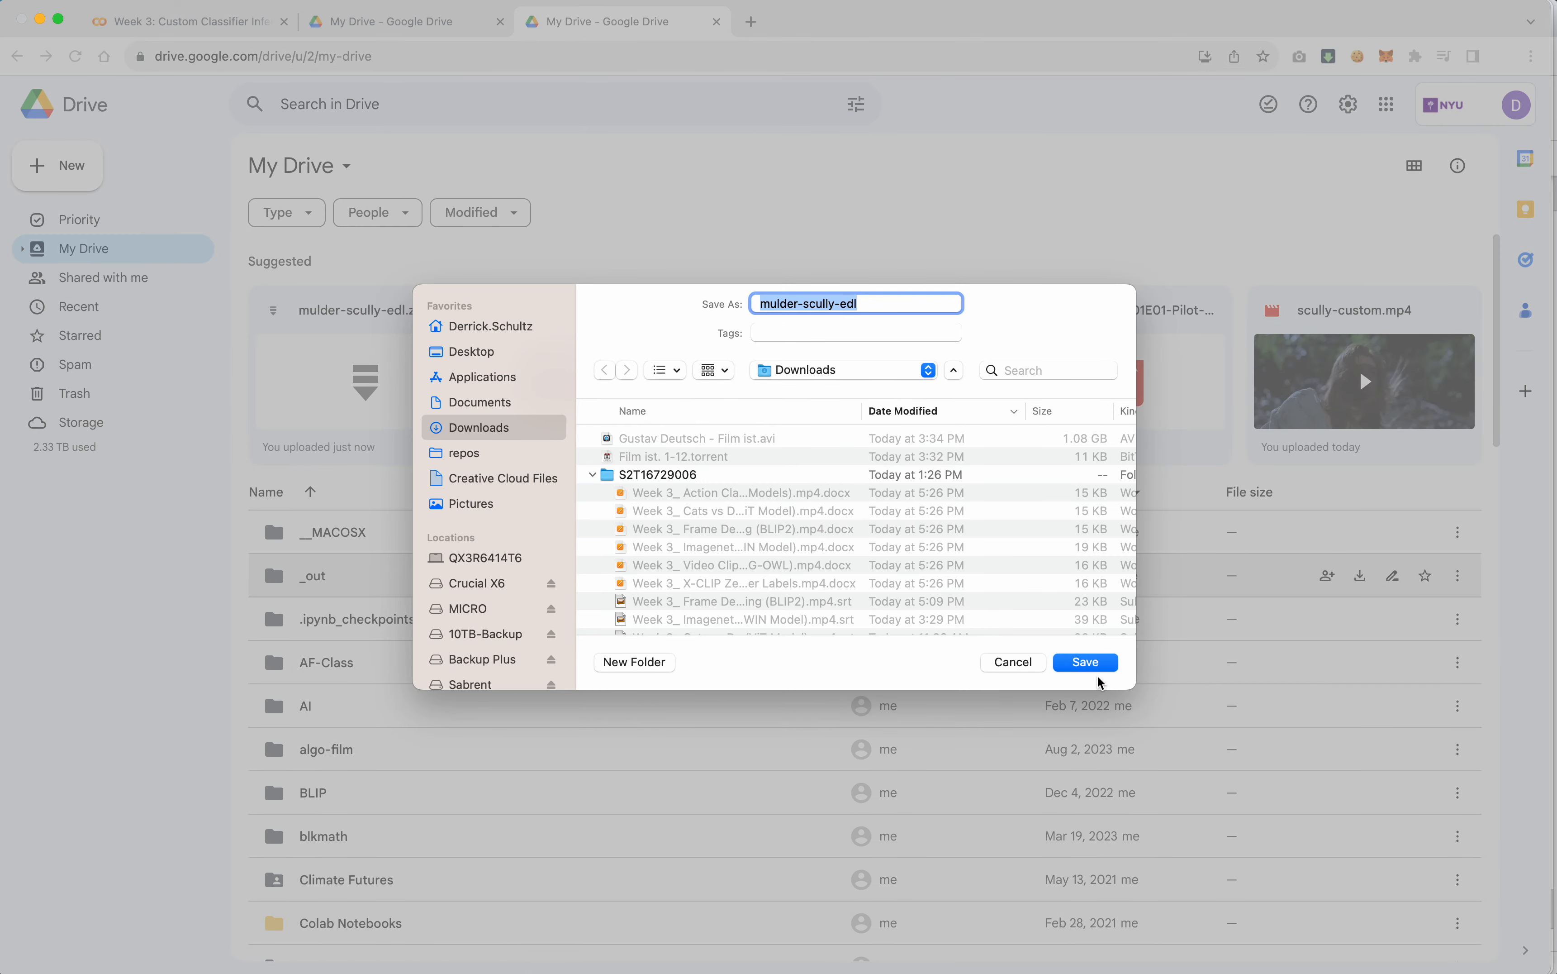
left_click(1098, 665)
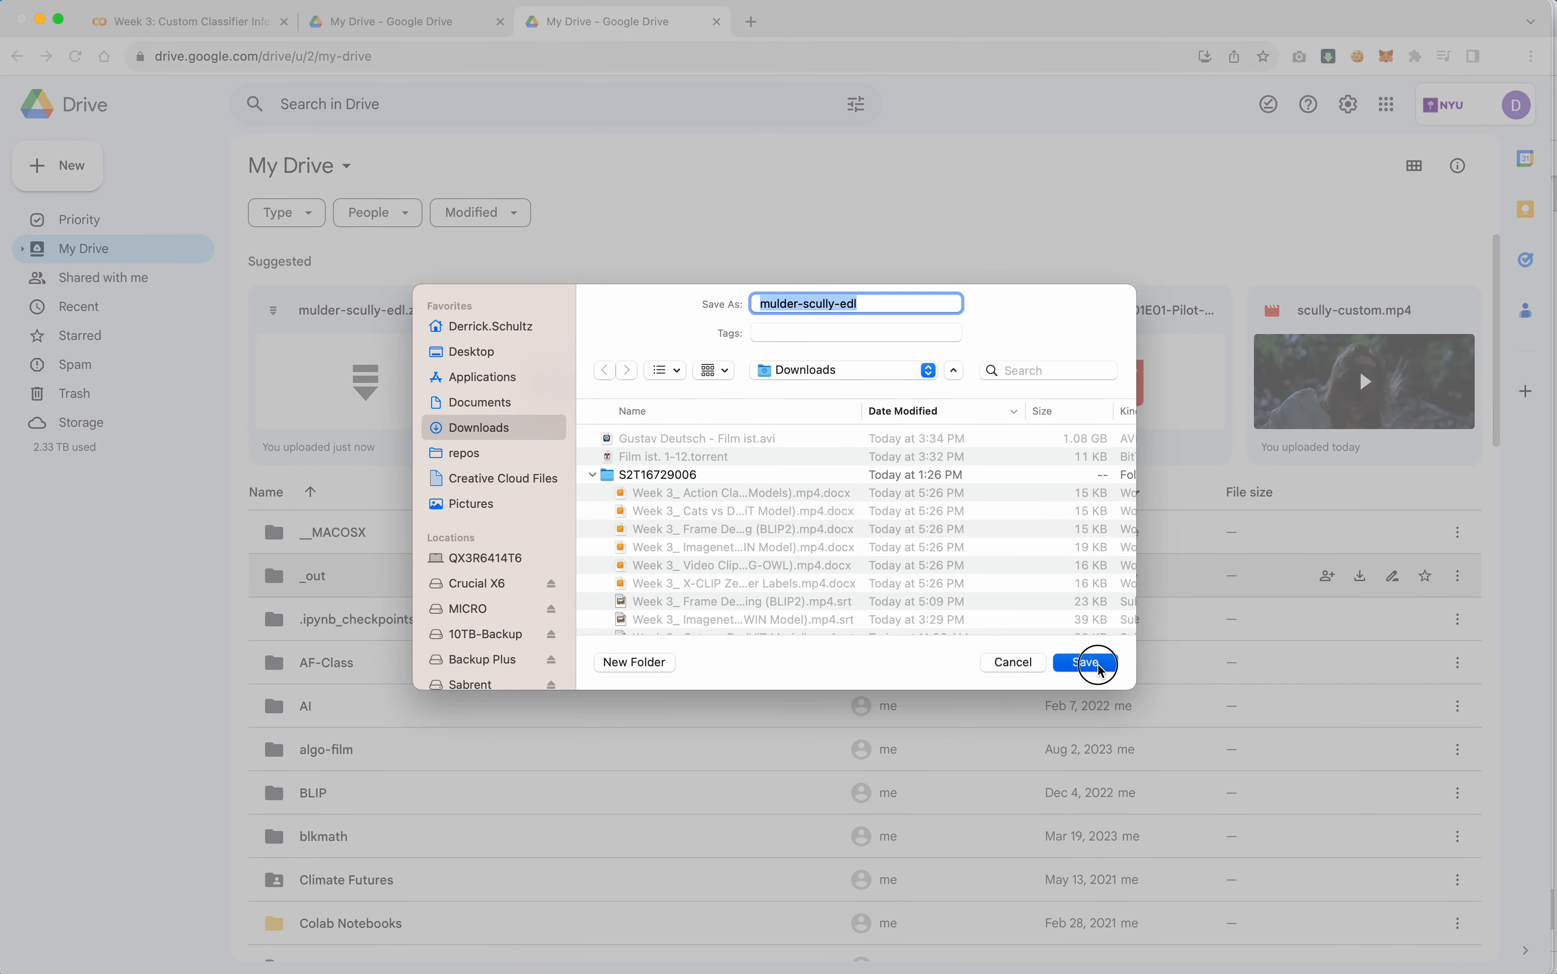
Switch to DaVinci Resolve and create a new project named EDL Test2
left_click(222, 25)
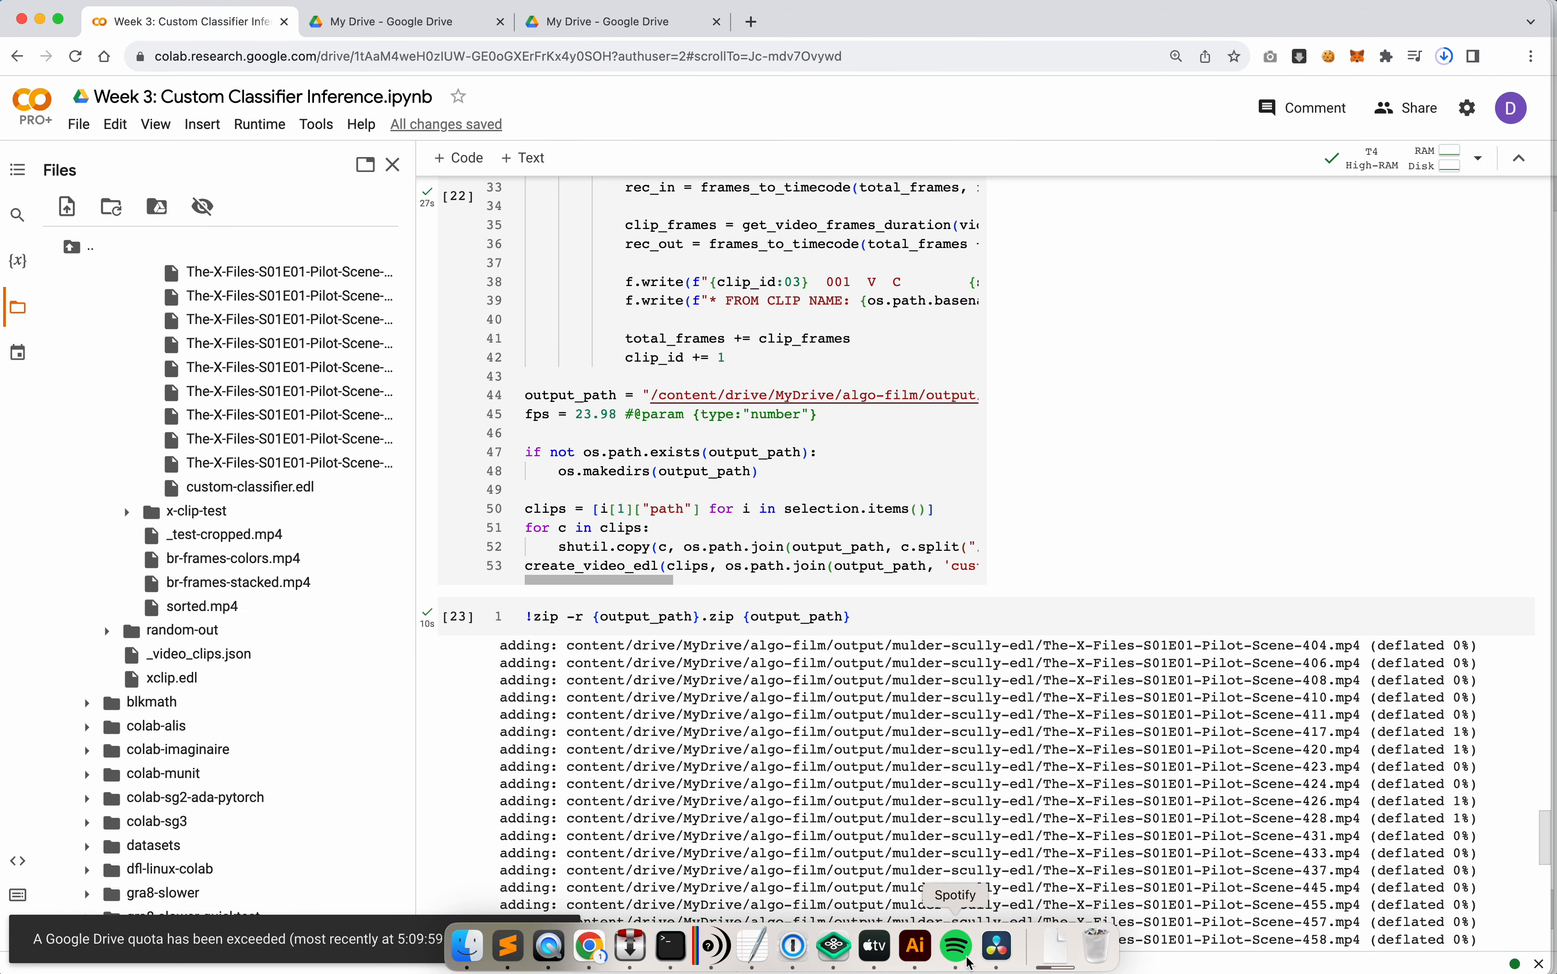
left_click(1007, 955)
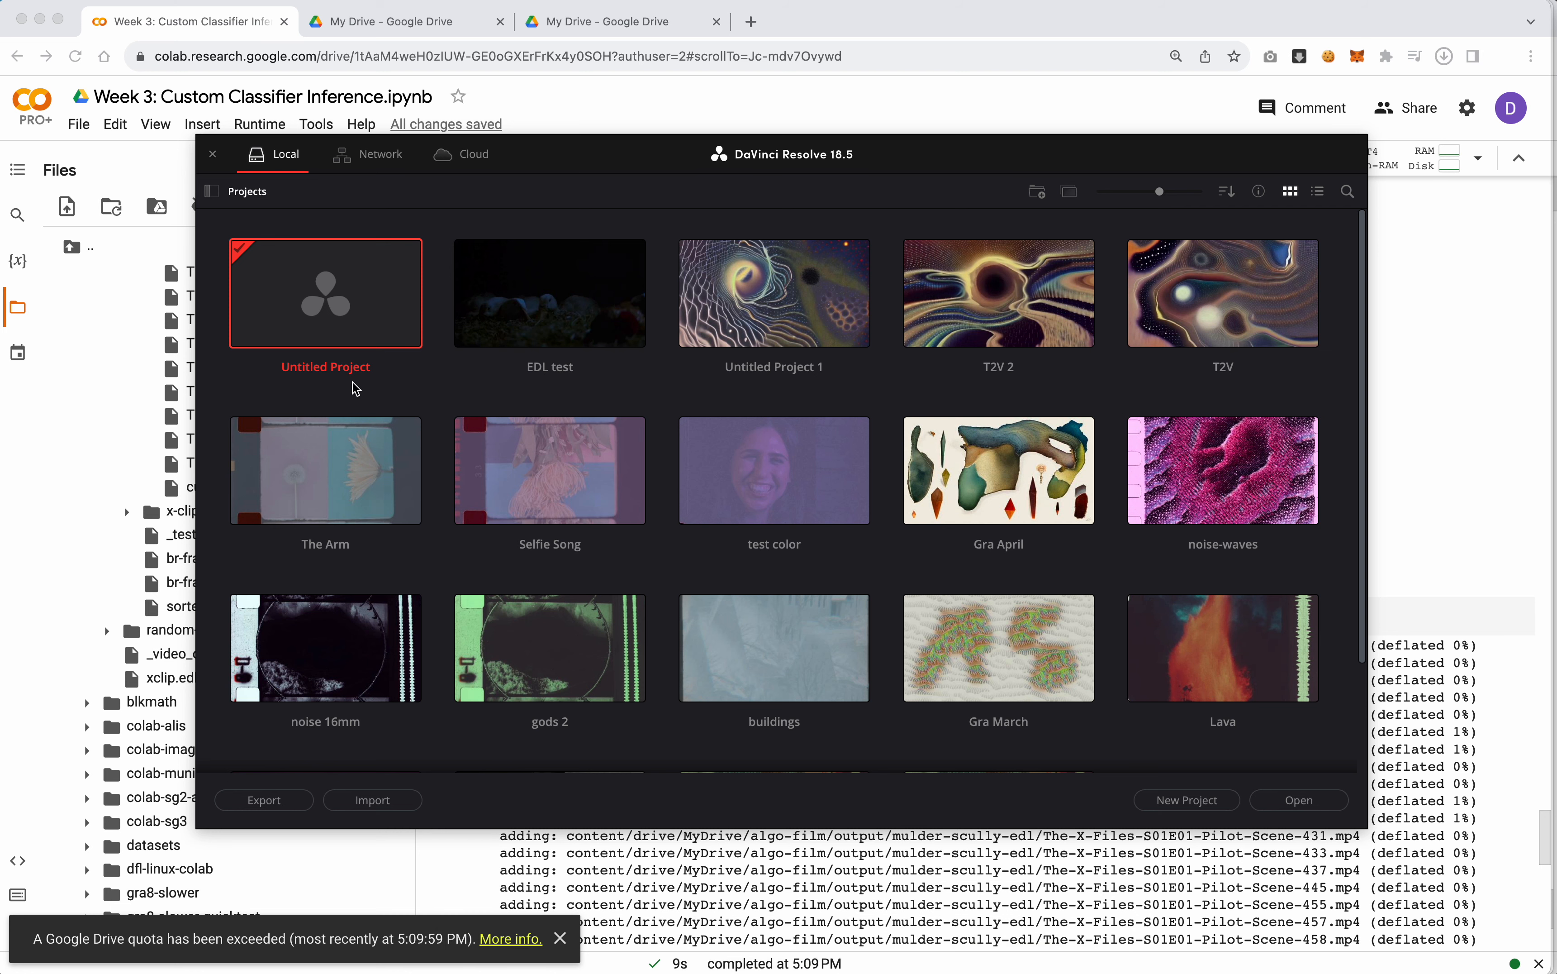
left_click(1180, 805)
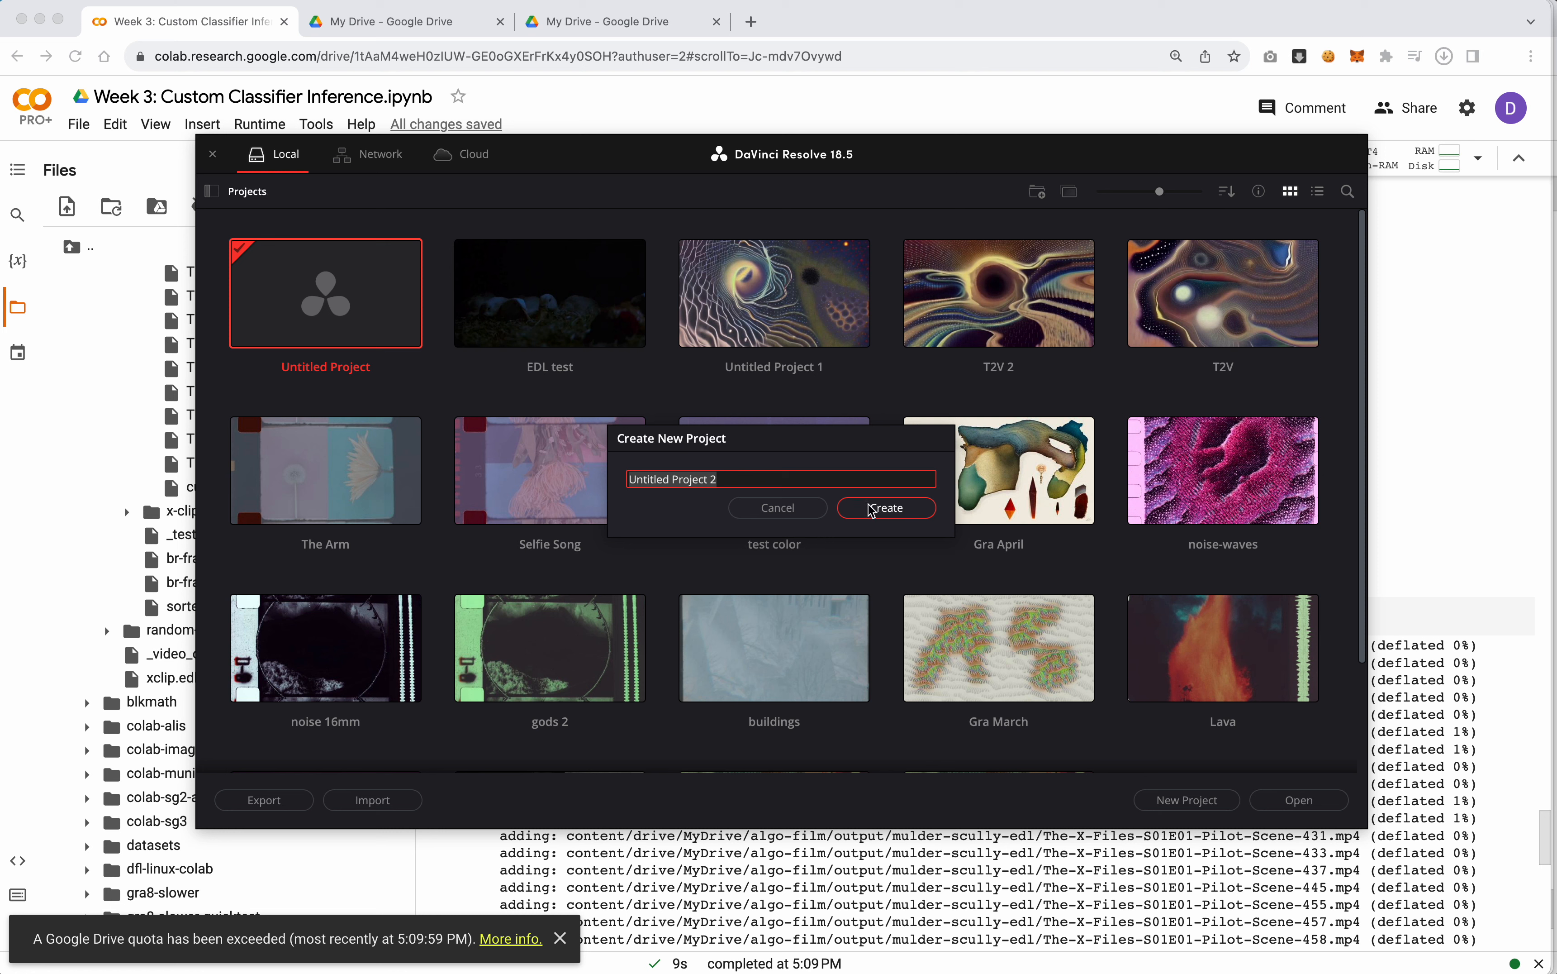
type("EDL Test")
key("Return")
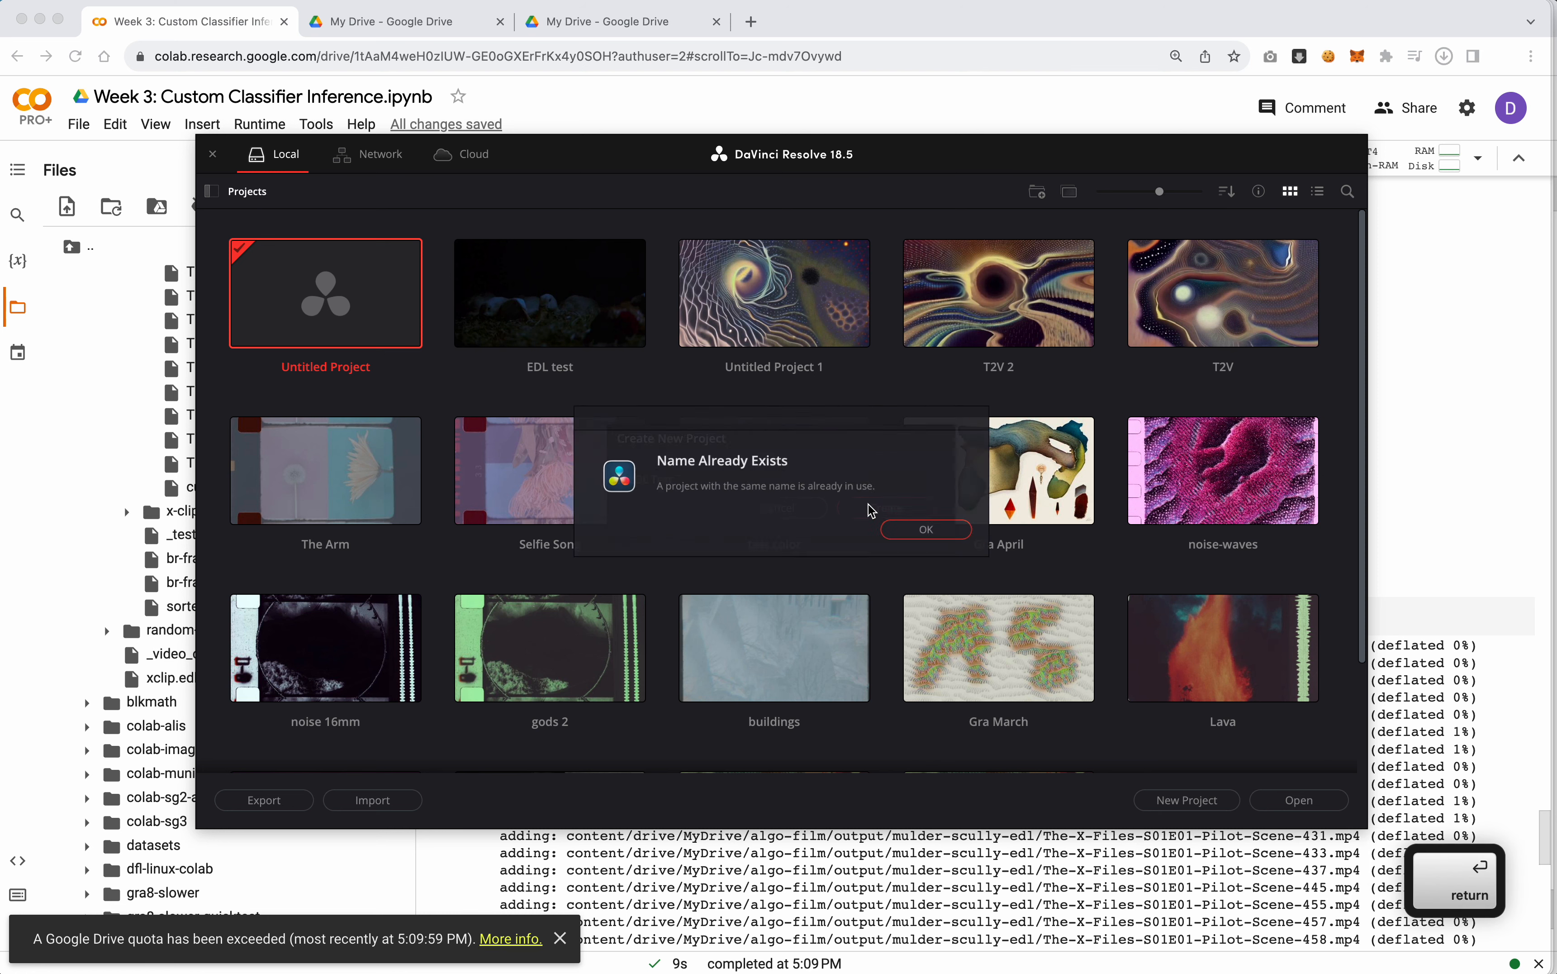
left_click(937, 538)
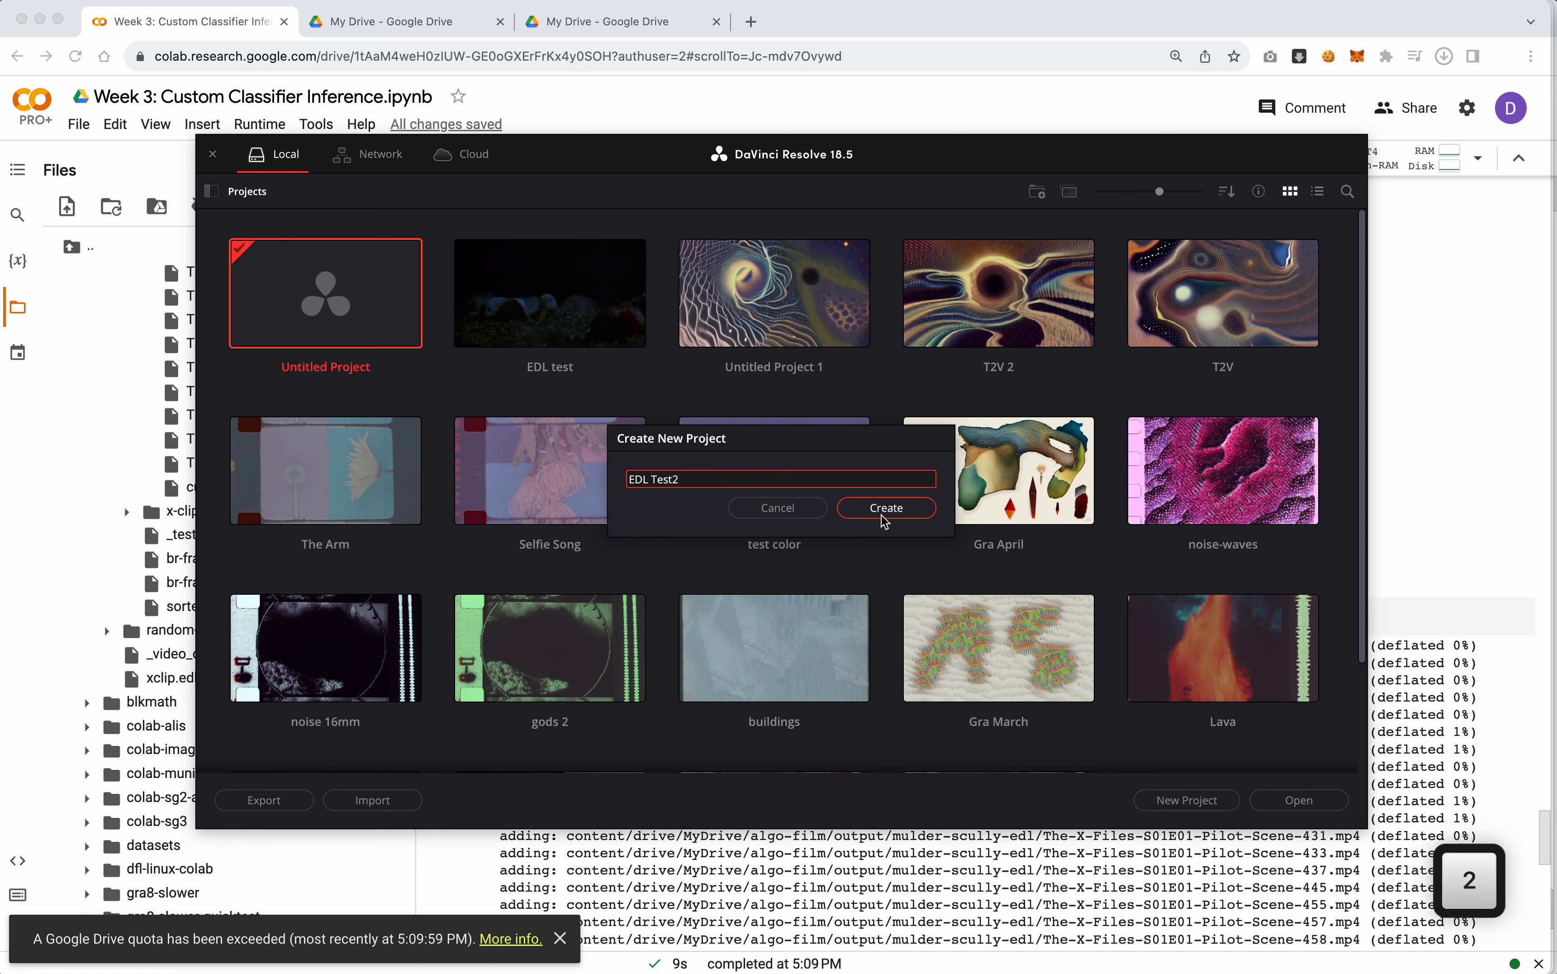
left_click(882, 510)
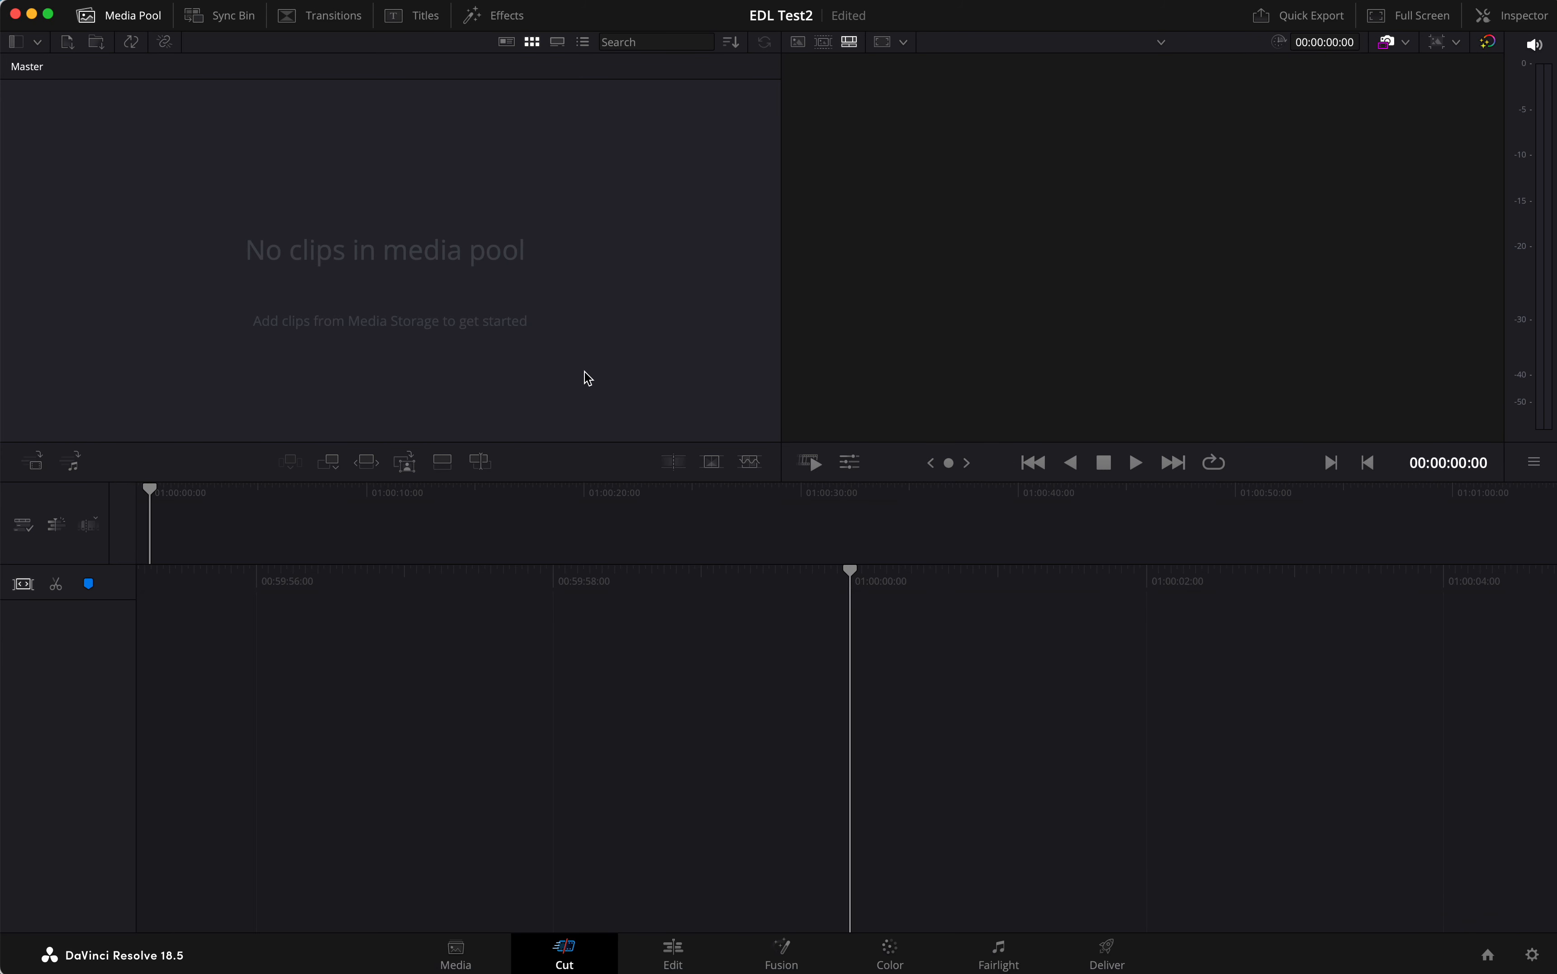
Switch to the browser, reveal the downloaded mulder-scully-edl.zip in Finder and unpack it
key("super+Tab")
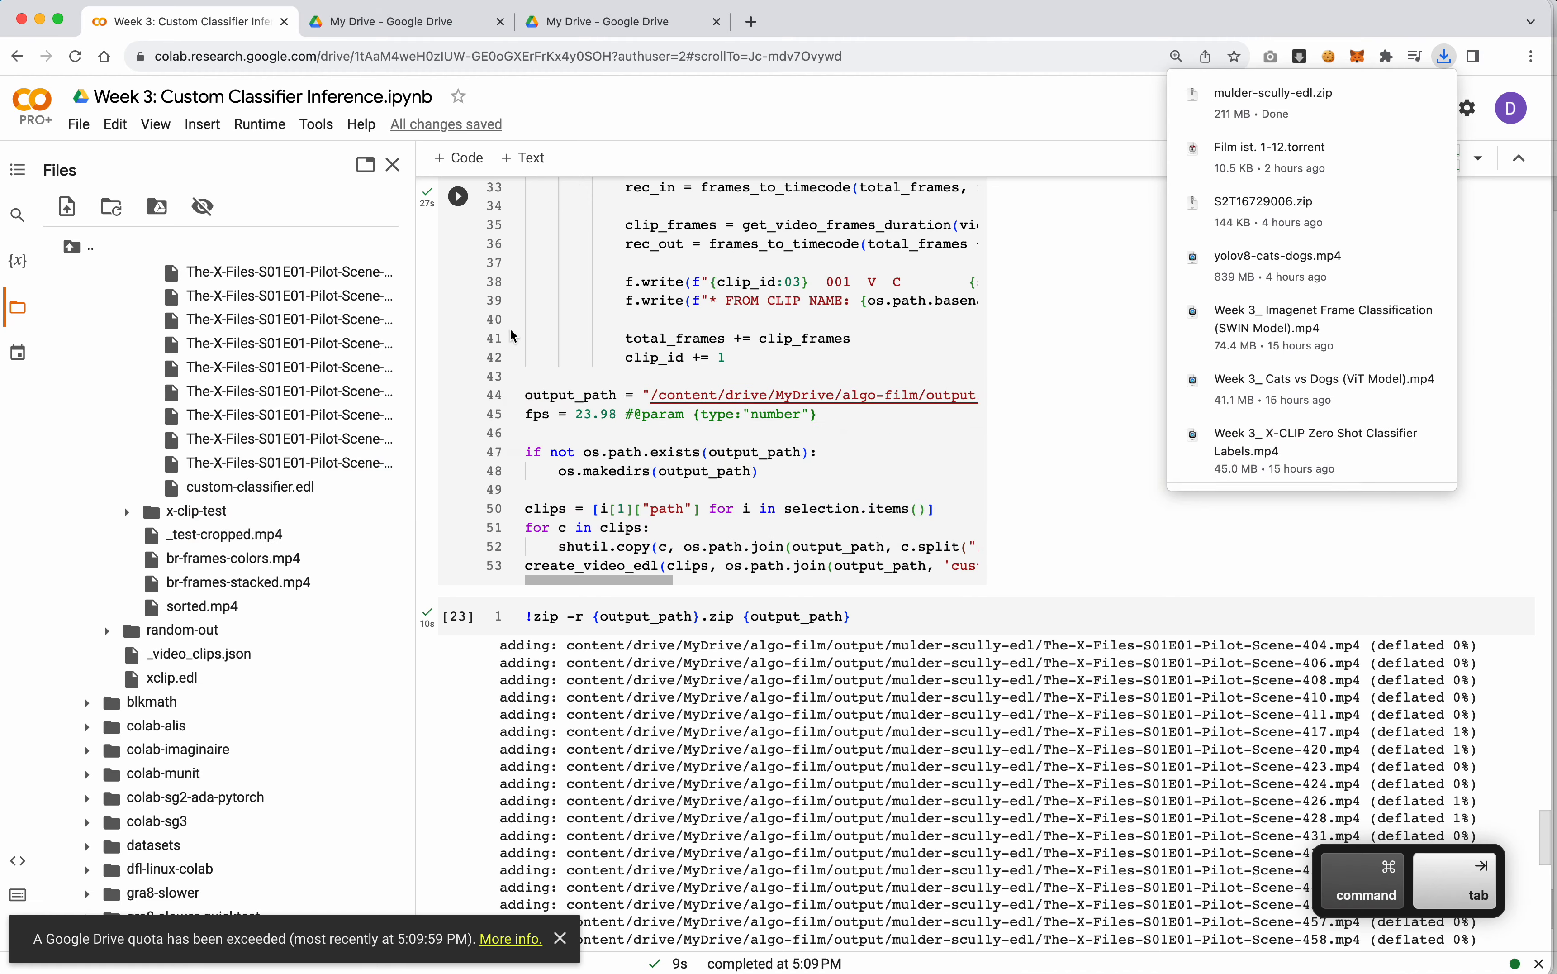
left_click(1403, 94)
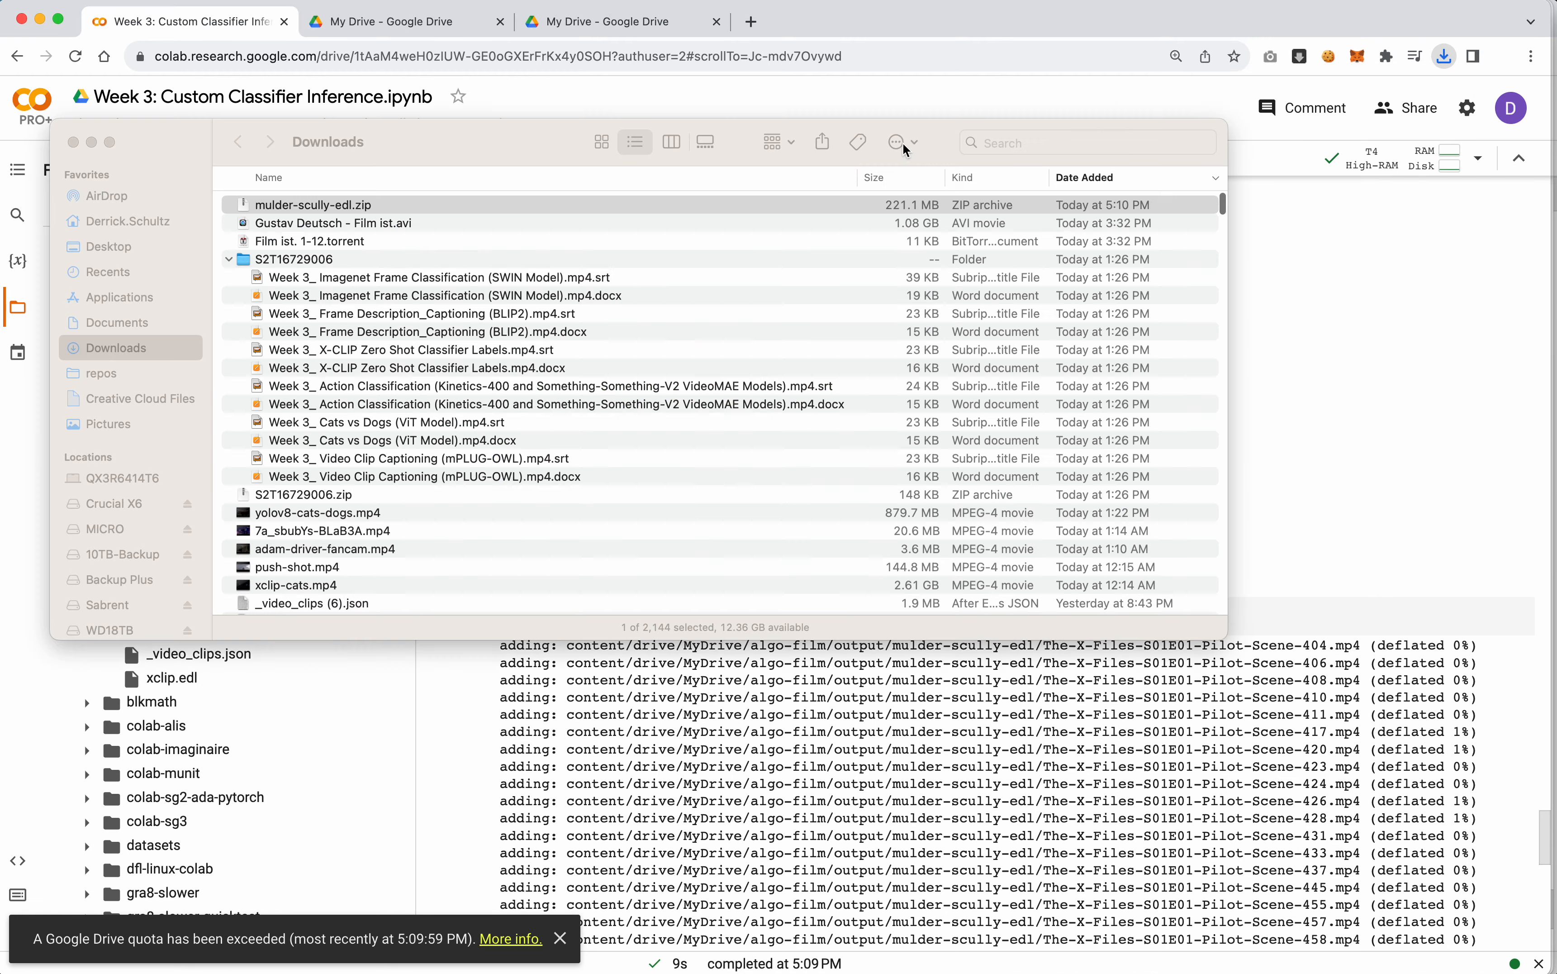
double_click(365, 206)
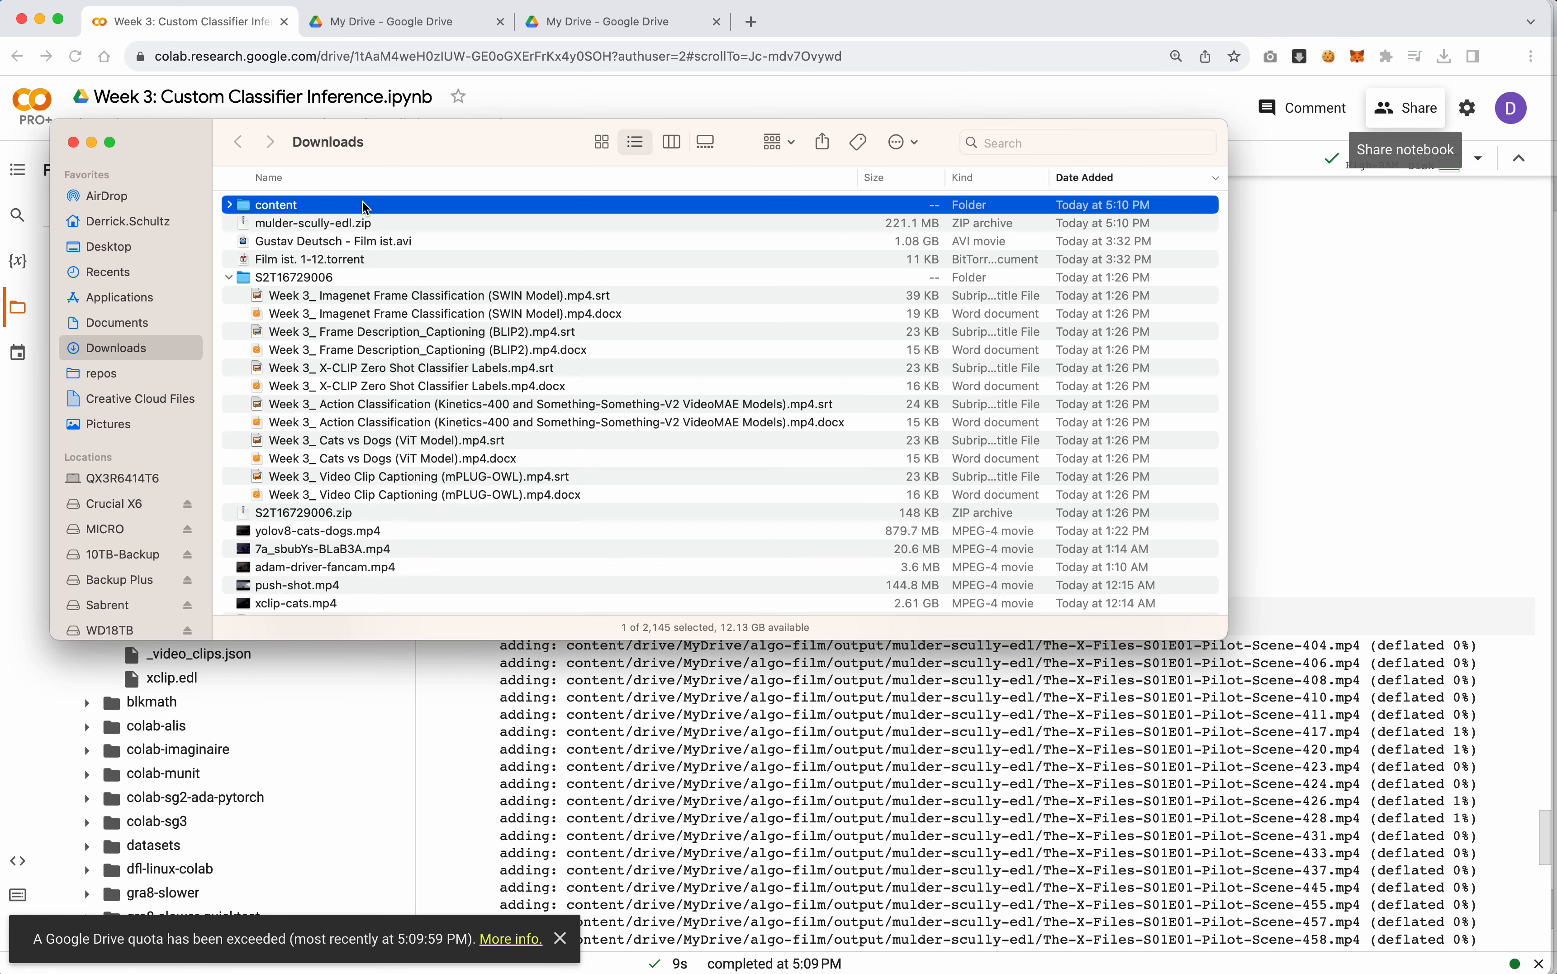
Expand the unpacked content folder through drive, MyDrive, algo-film and output to show the files in mulder-scully-edl
left_click(229, 206)
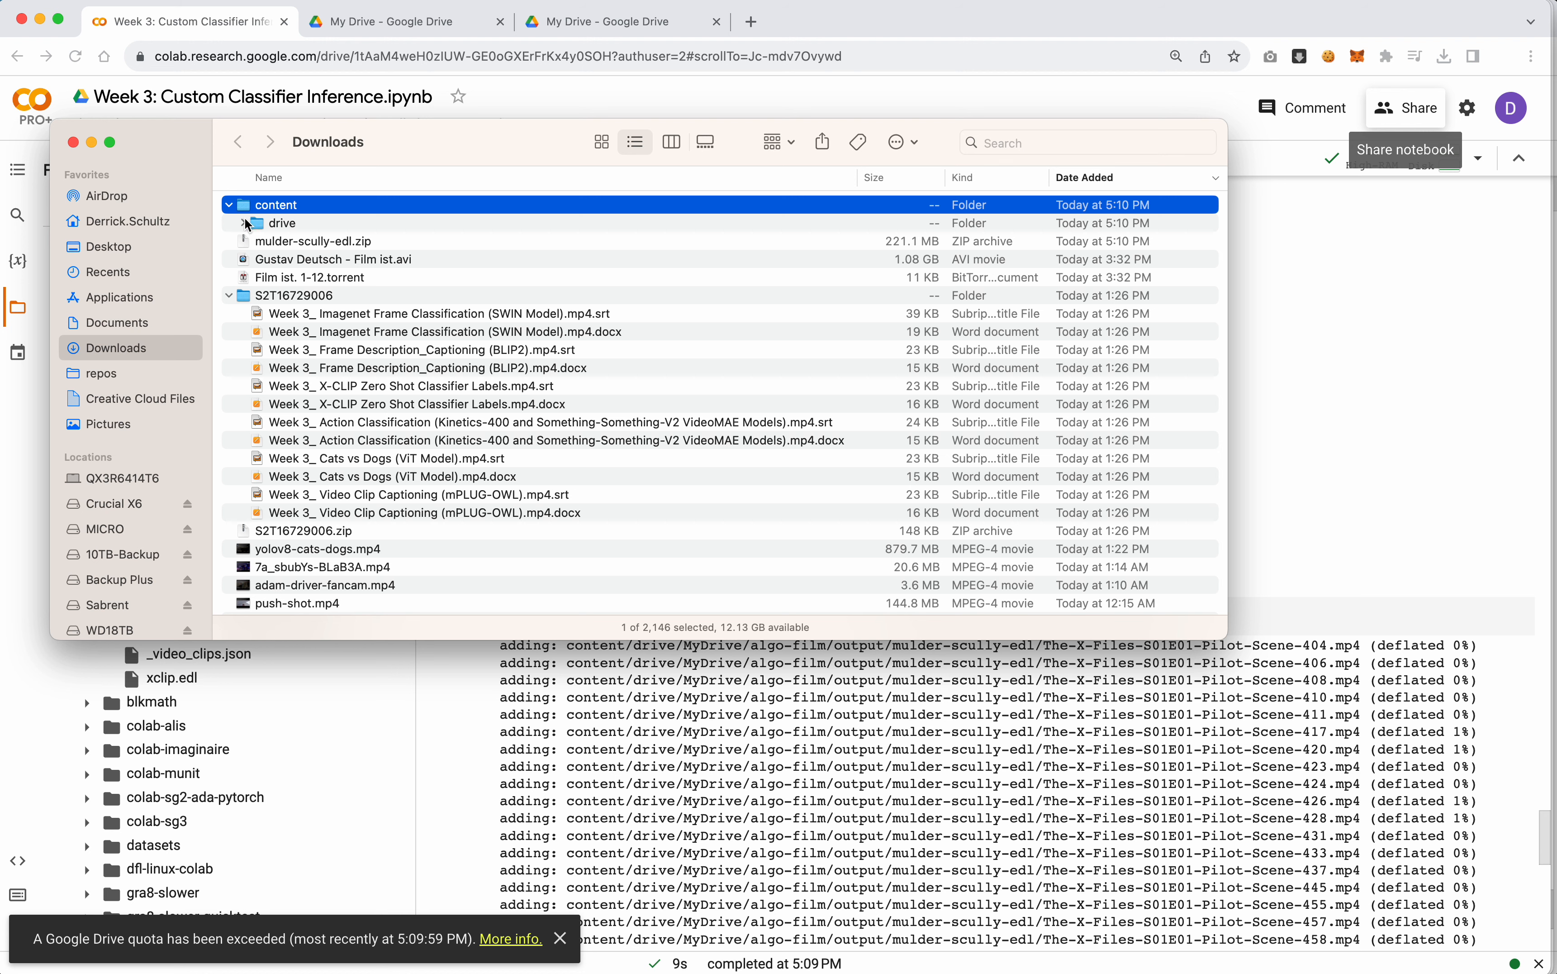
left_click(243, 224)
left_click(257, 242)
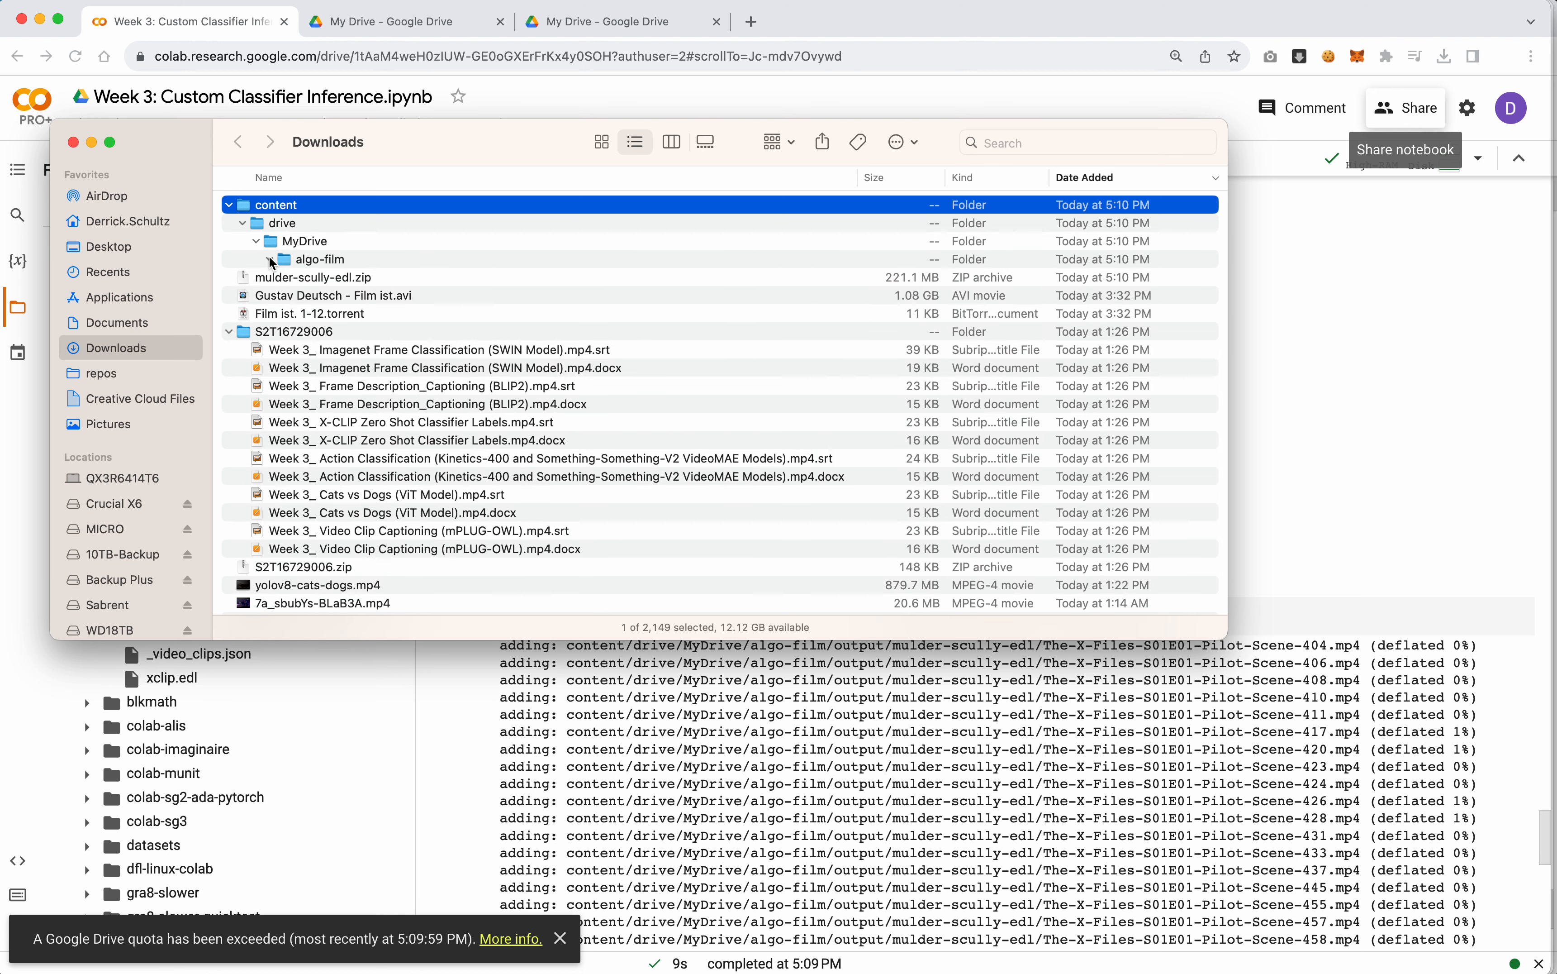
left_click(269, 260)
left_click(284, 278)
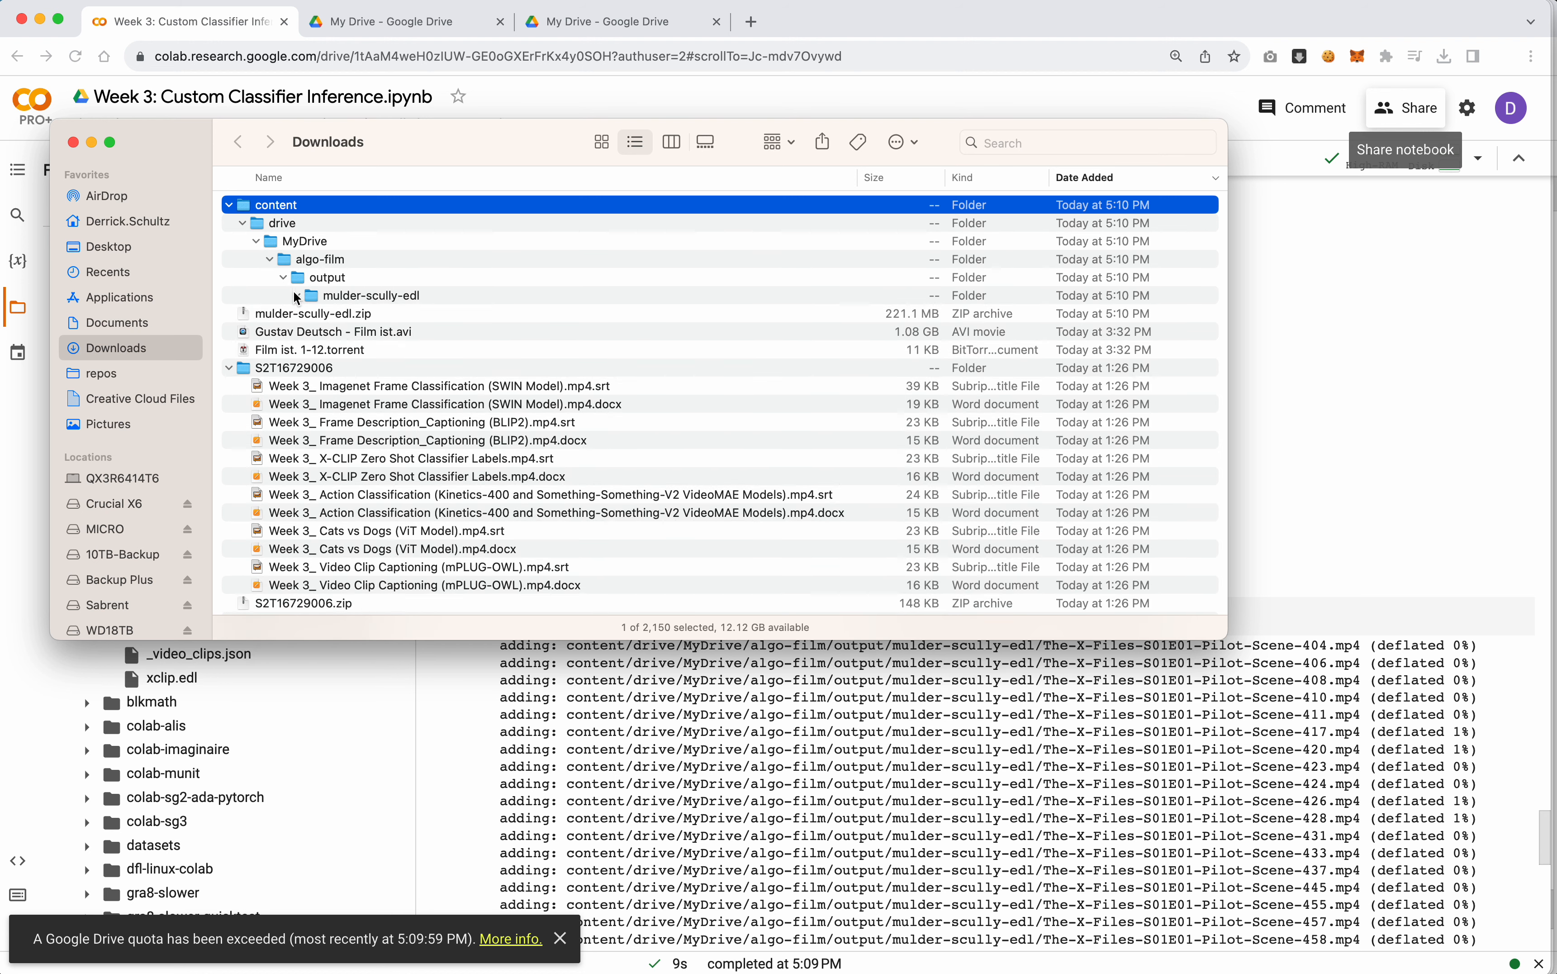
left_click(297, 297)
scroll(396, 277, "down", 5)
scroll(398, 273, "up", 3)
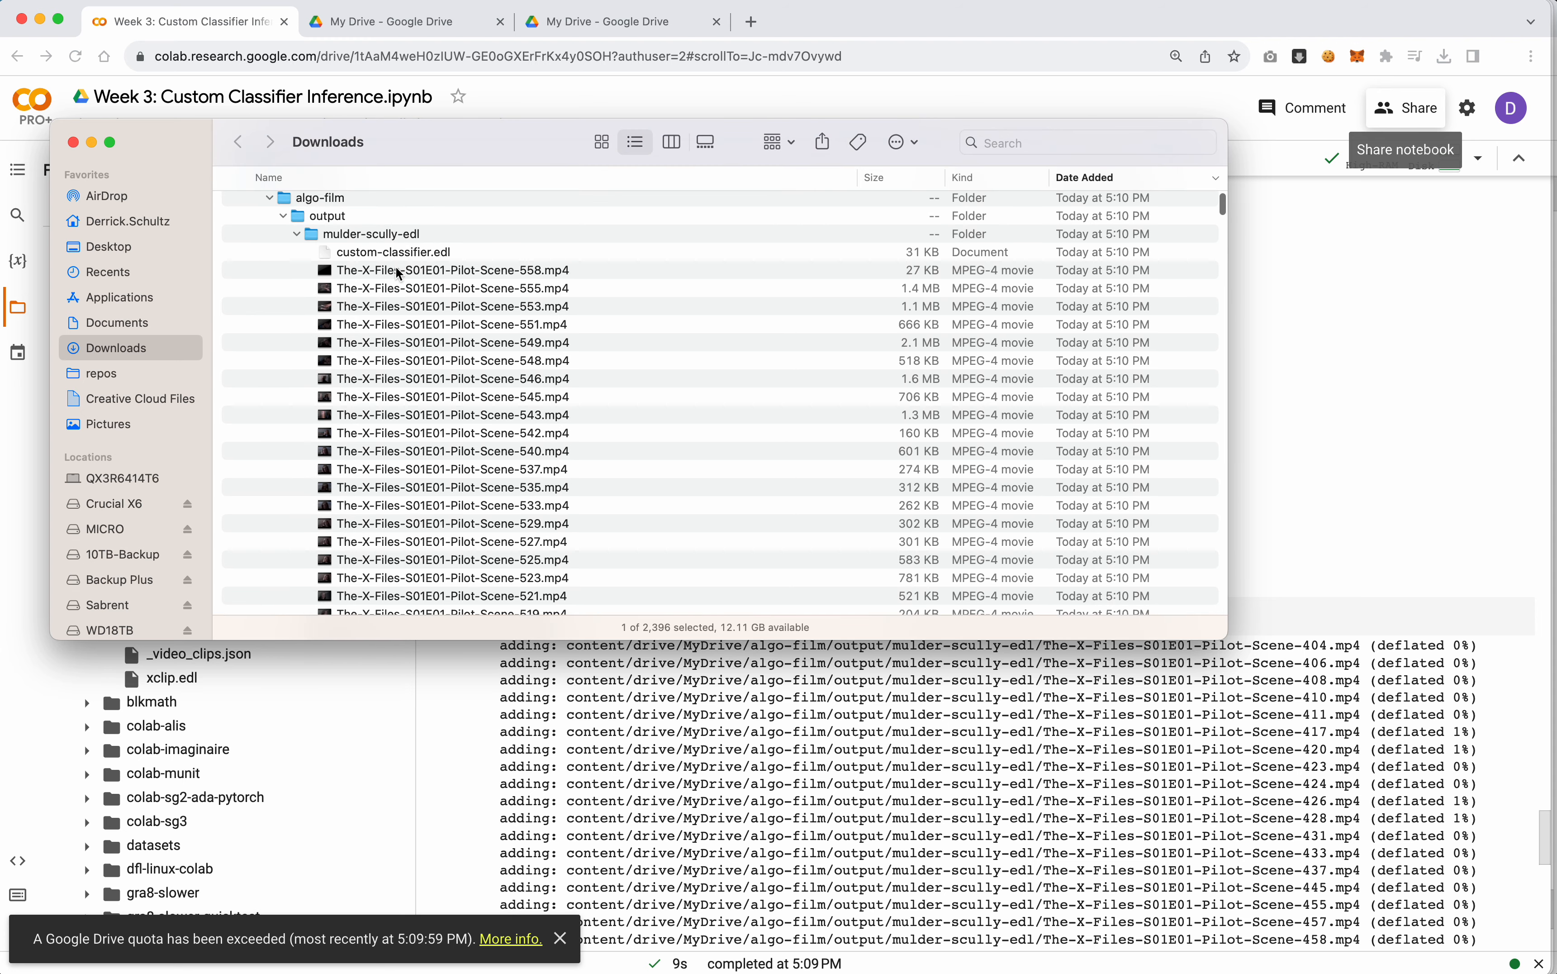
Add all The-X-Files-S01E01-Pilot clips from mulder-scully-edl to Resolve's media pool, changing the project frame rate to match
left_click(398, 273)
scroll(414, 345, "down", 20)
scroll(414, 346, "down", 20)
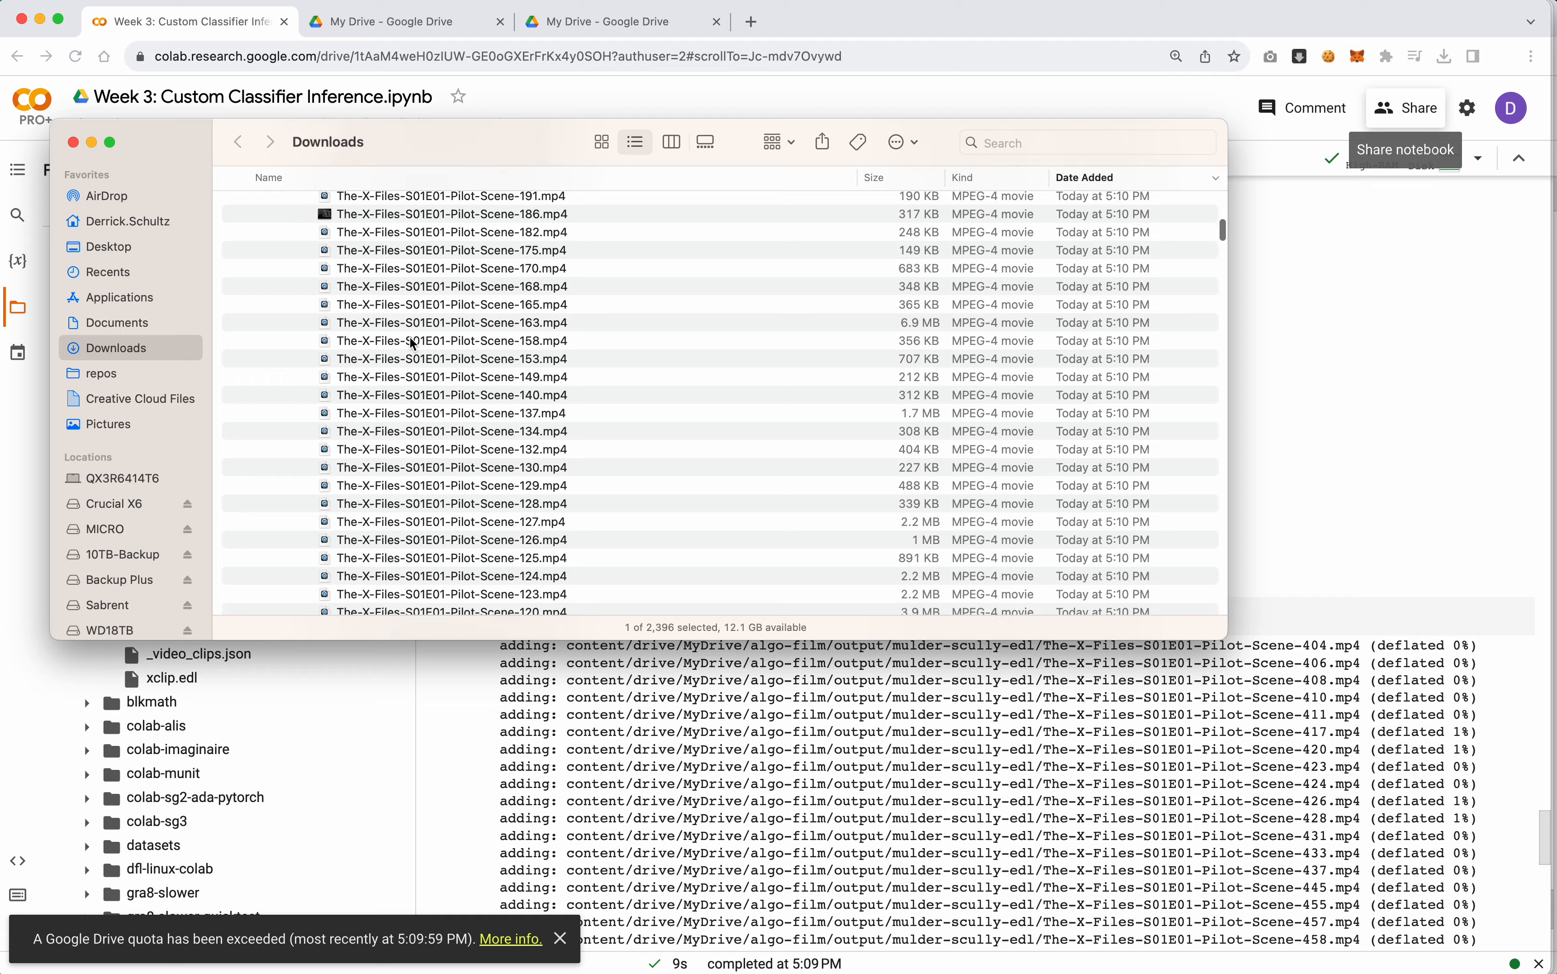
scroll(413, 345, "down", 20)
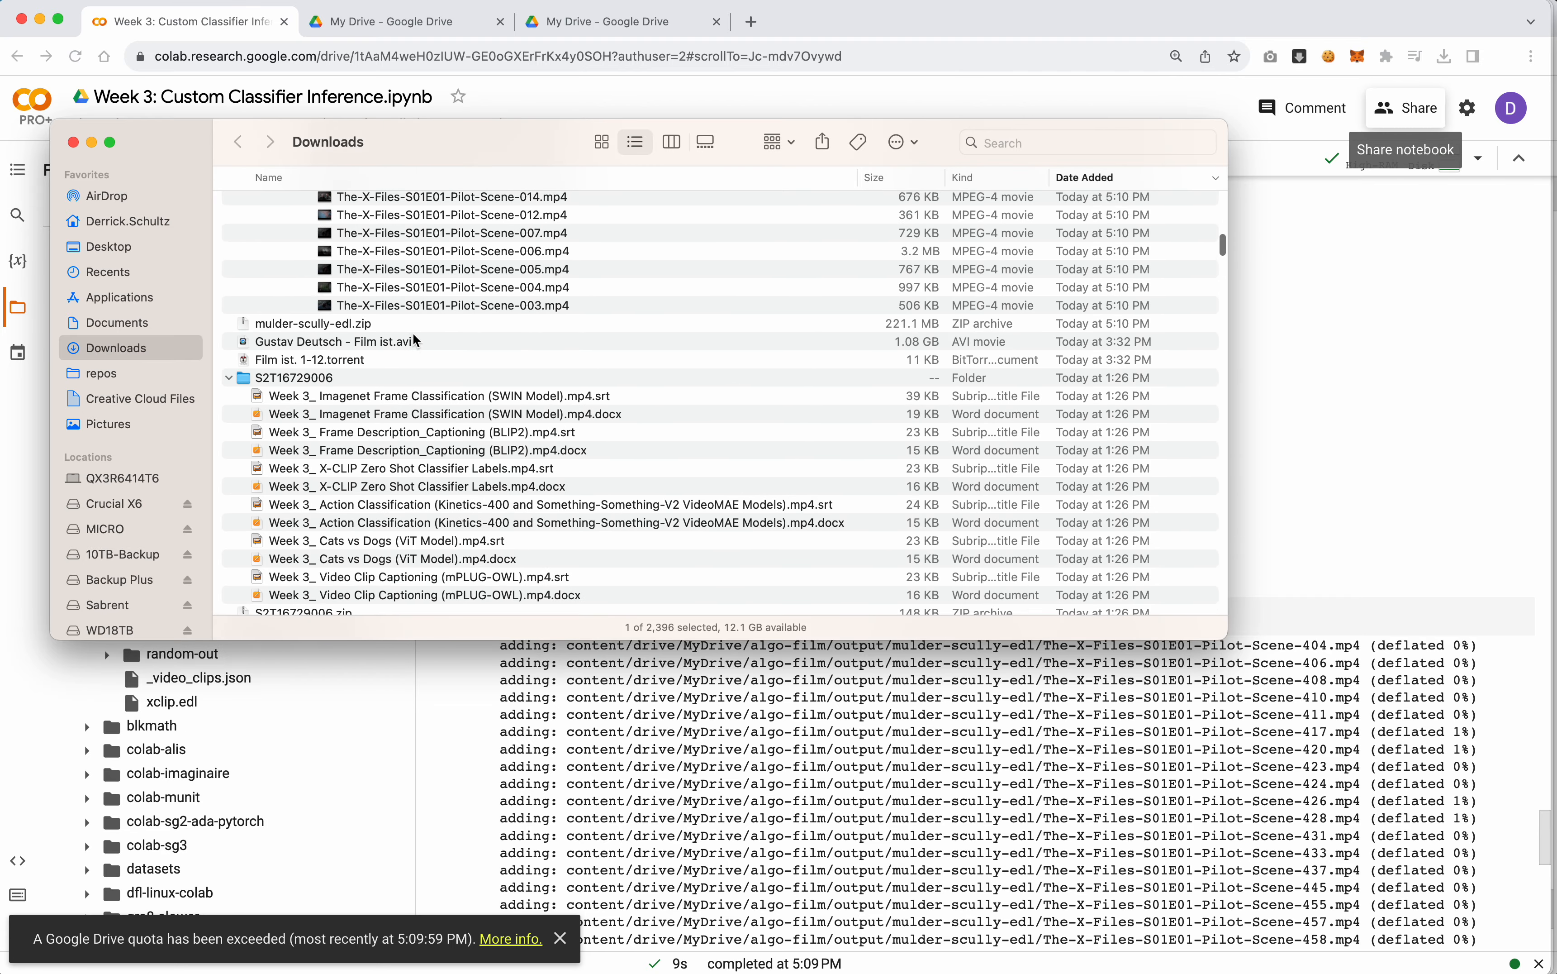
left_click(427, 306, "shift")
left_click_drag(412, 306, 303, 103)
key("super+Tab")
key("super+Tab")
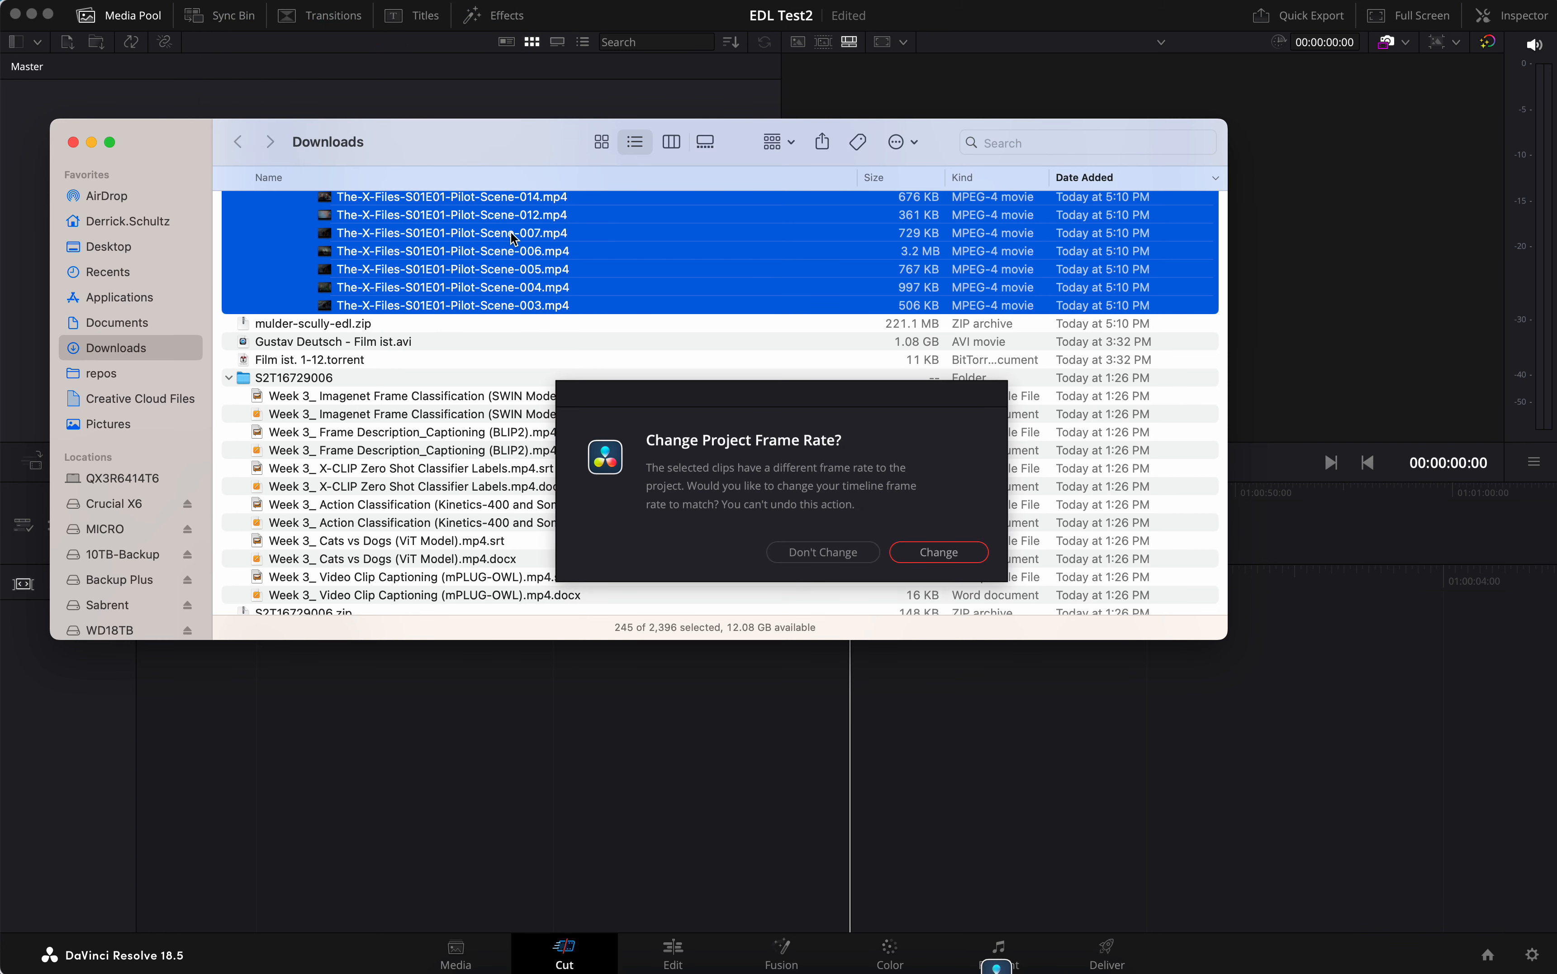
left_click(940, 552)
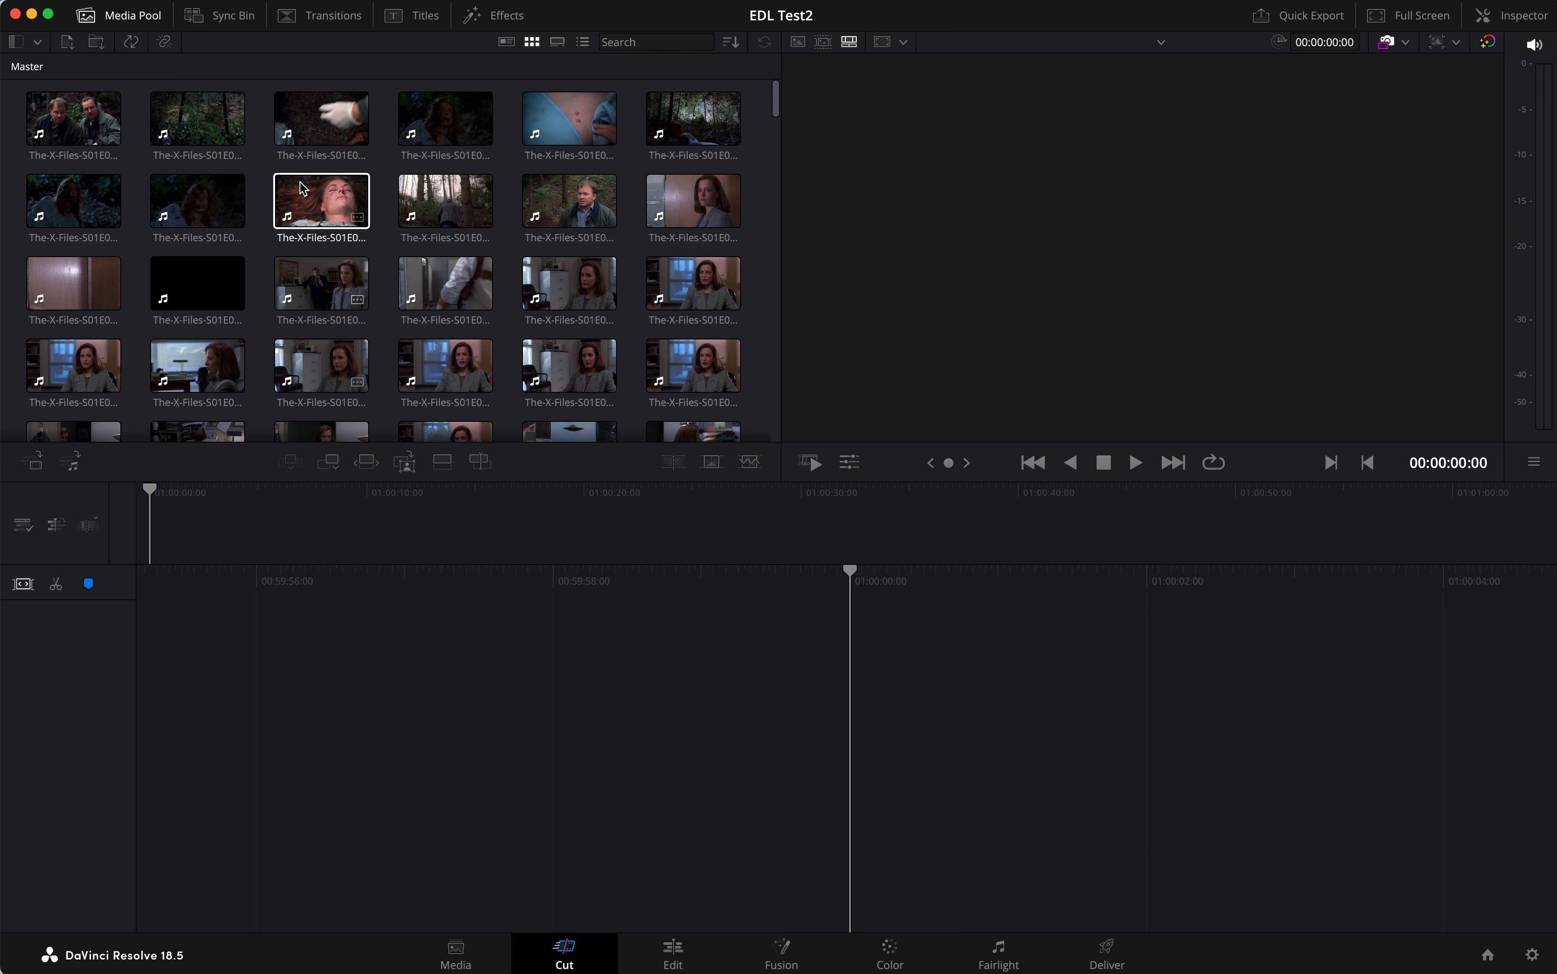
Start importing a timeline file and browse to the Downloads folder
left_click(193, 3)
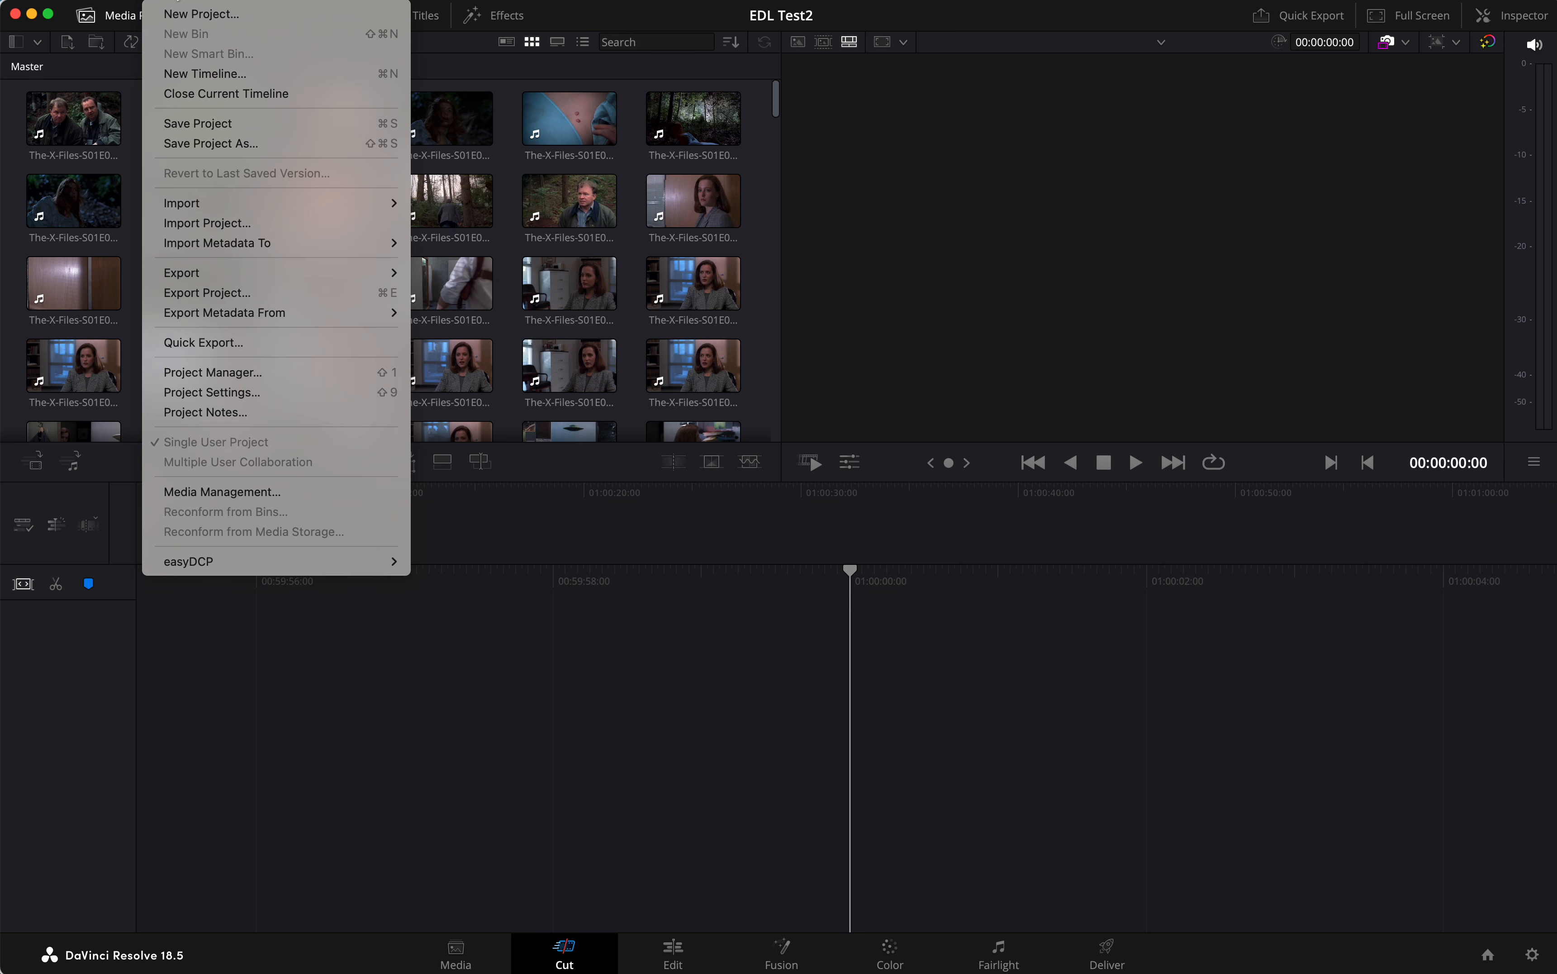
mouse_move(205, 203)
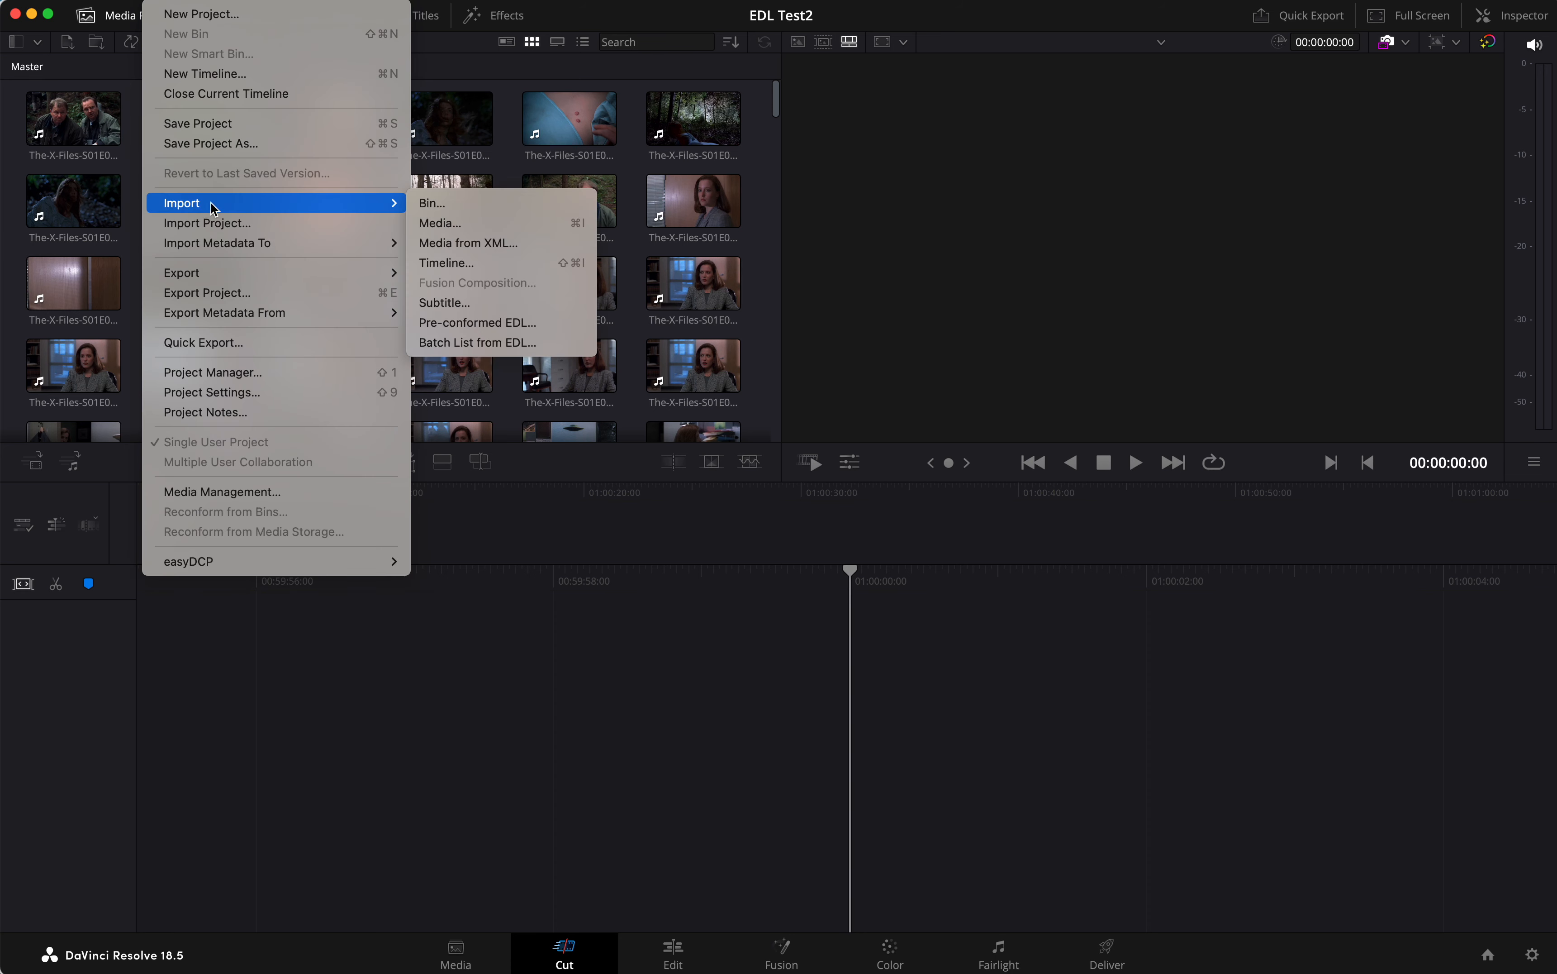
left_click(486, 268)
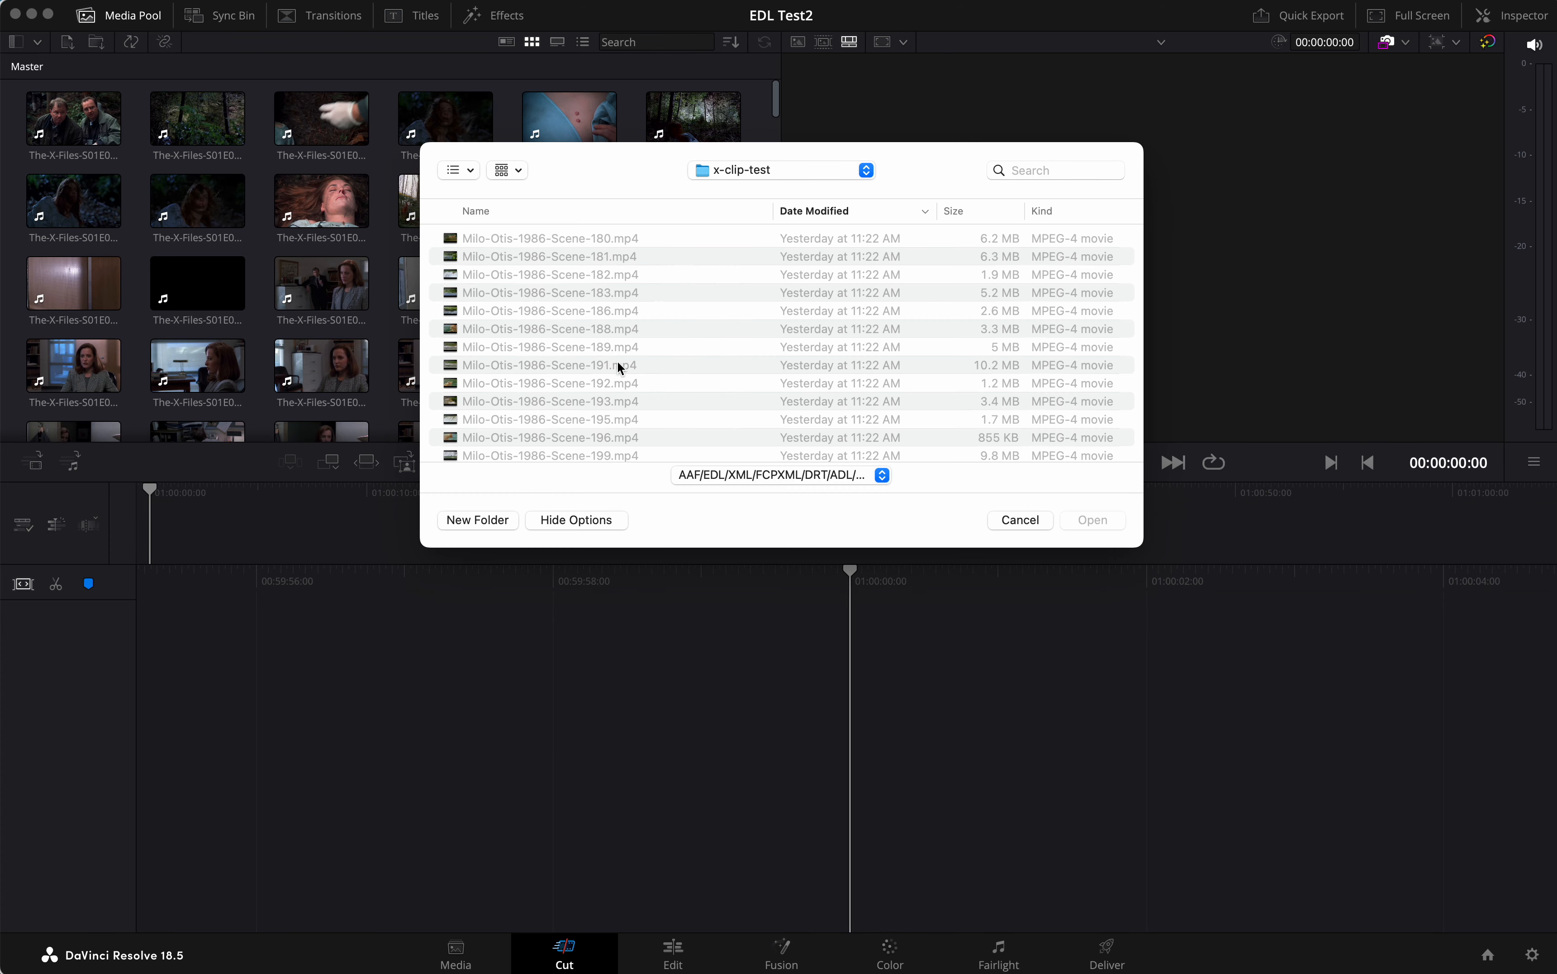
scroll(619, 361, "up", 2)
left_click(763, 171)
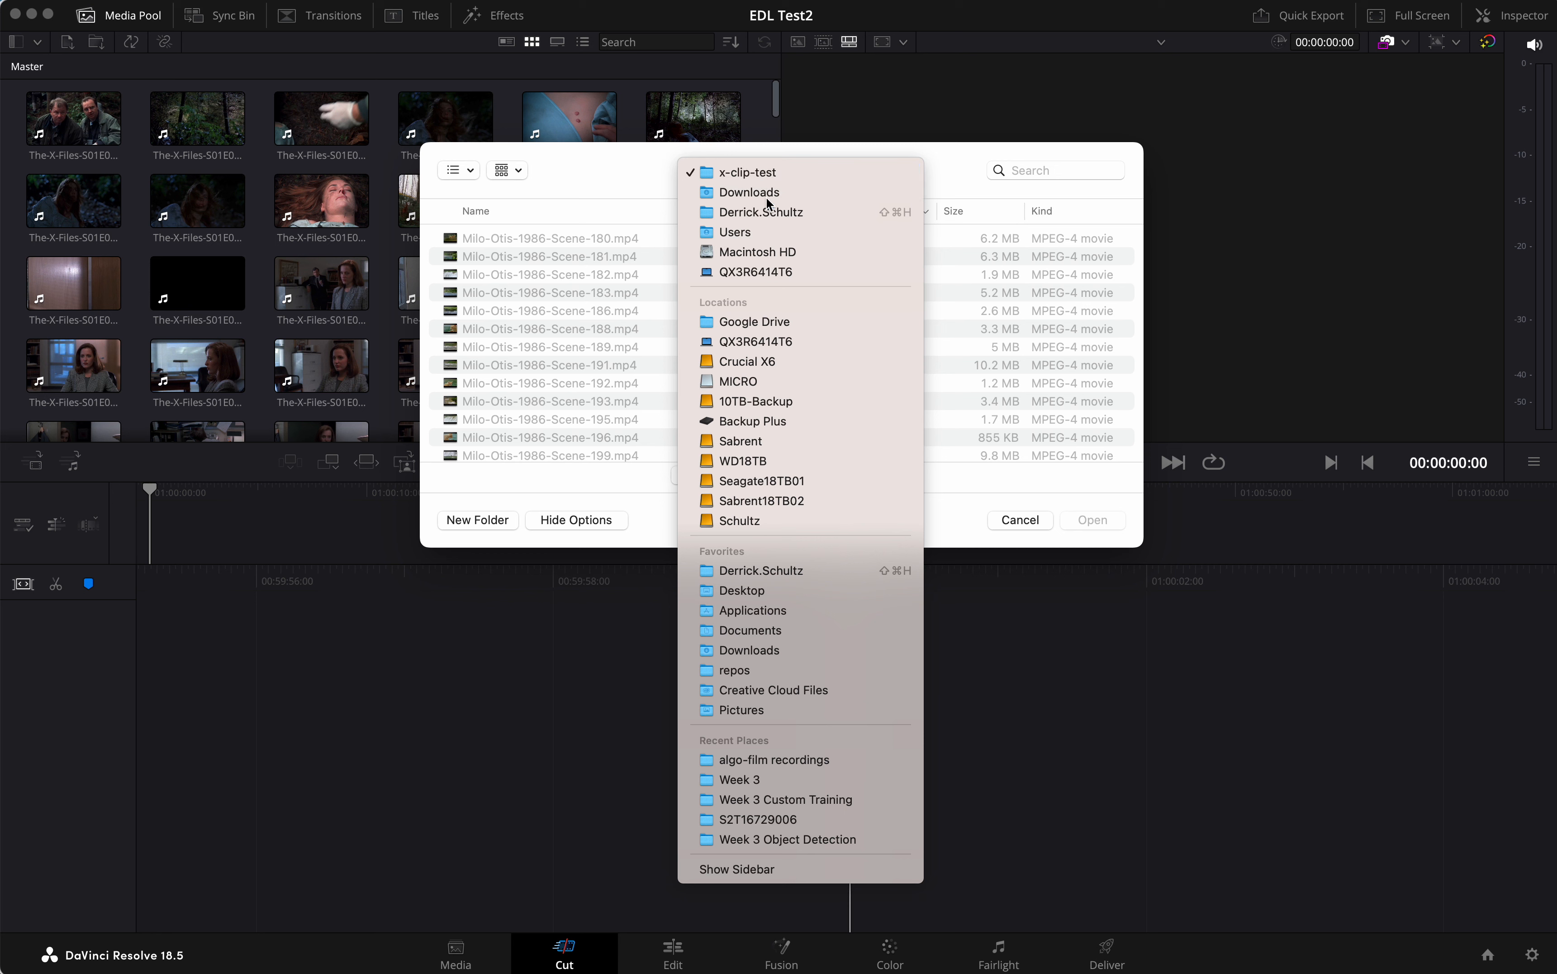
left_click(766, 191)
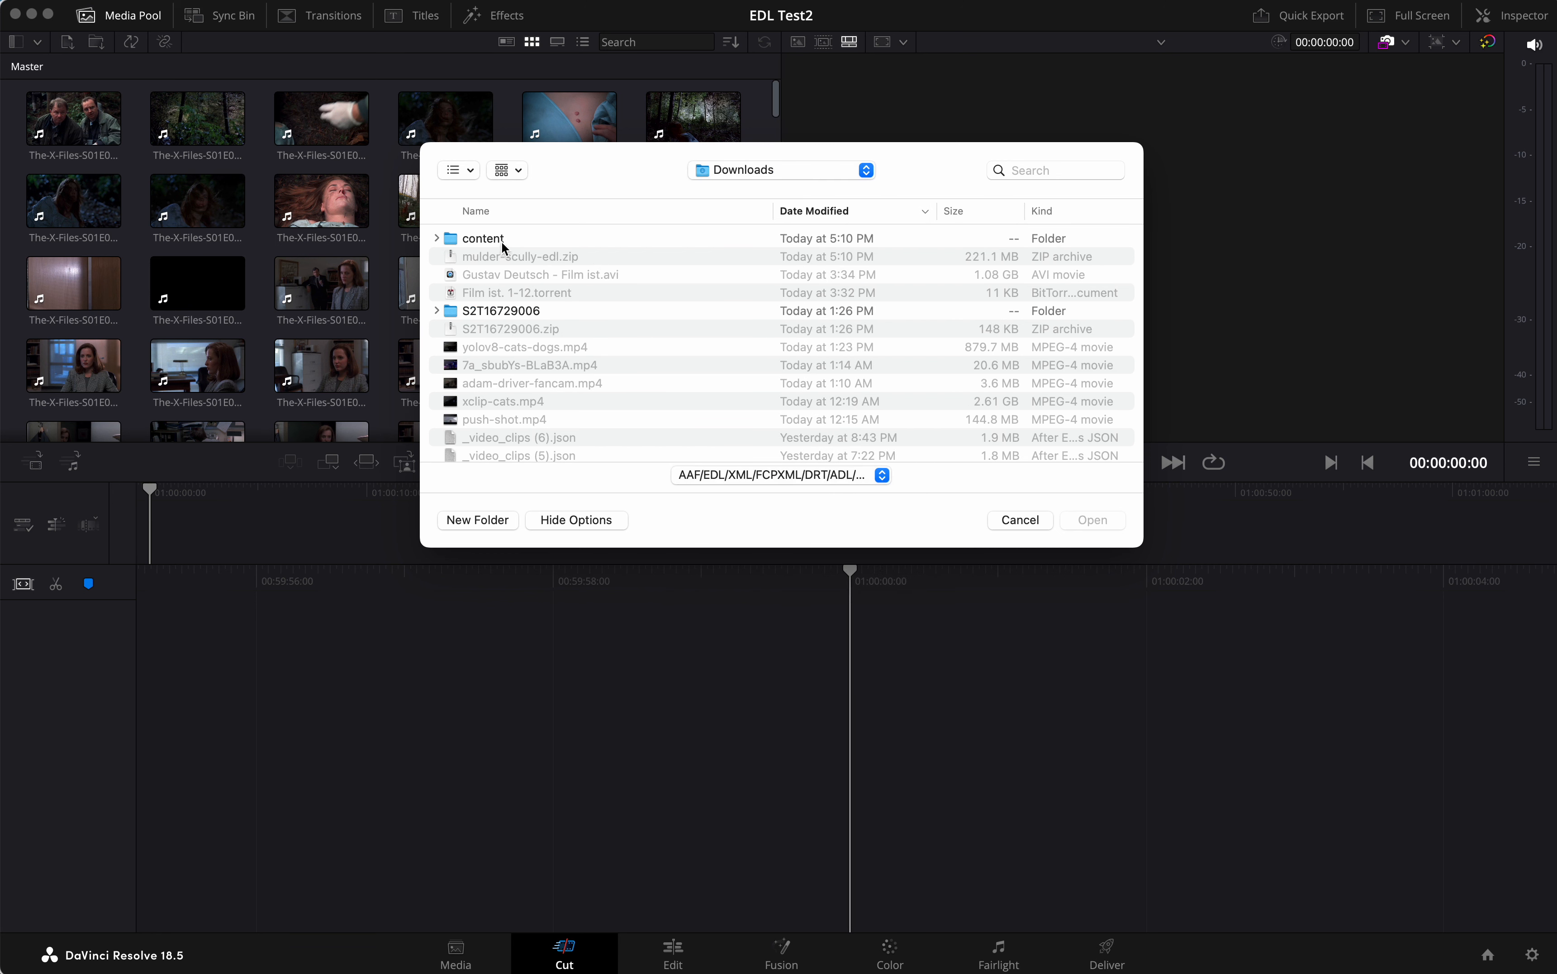
Go from the content folder down through drive, algo-film and output to mulder-scully-edl and select custom-classifier.edl
double_click(480, 238)
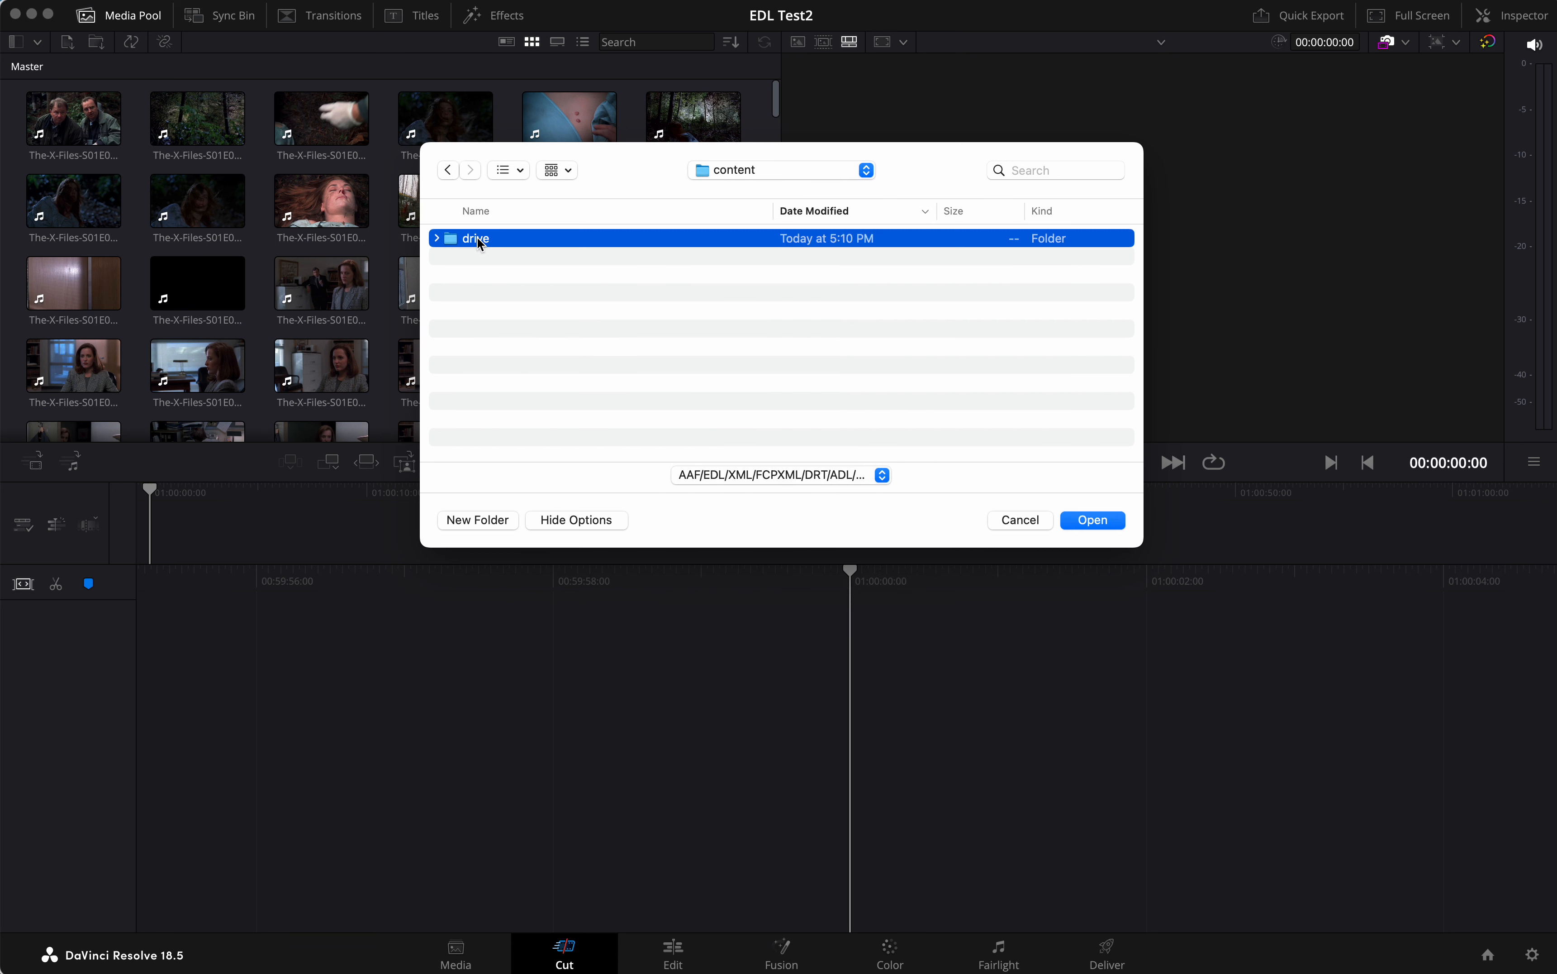
double_click(480, 240)
double_click(480, 239)
double_click(484, 239)
double_click(484, 239)
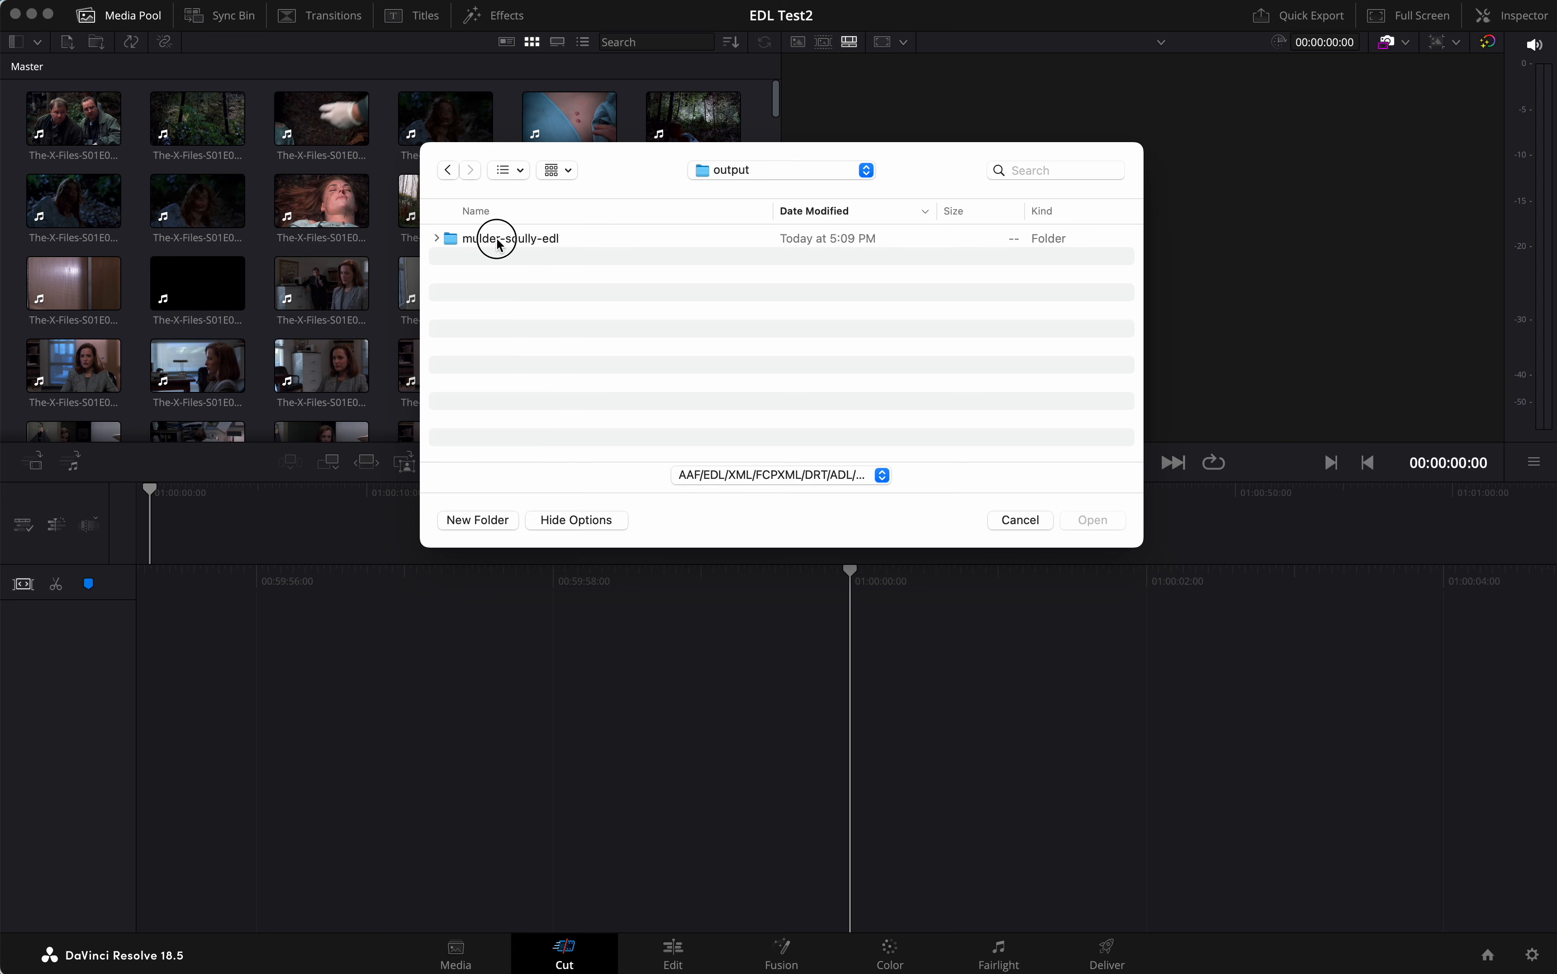
double_click(487, 239)
left_click(607, 242)
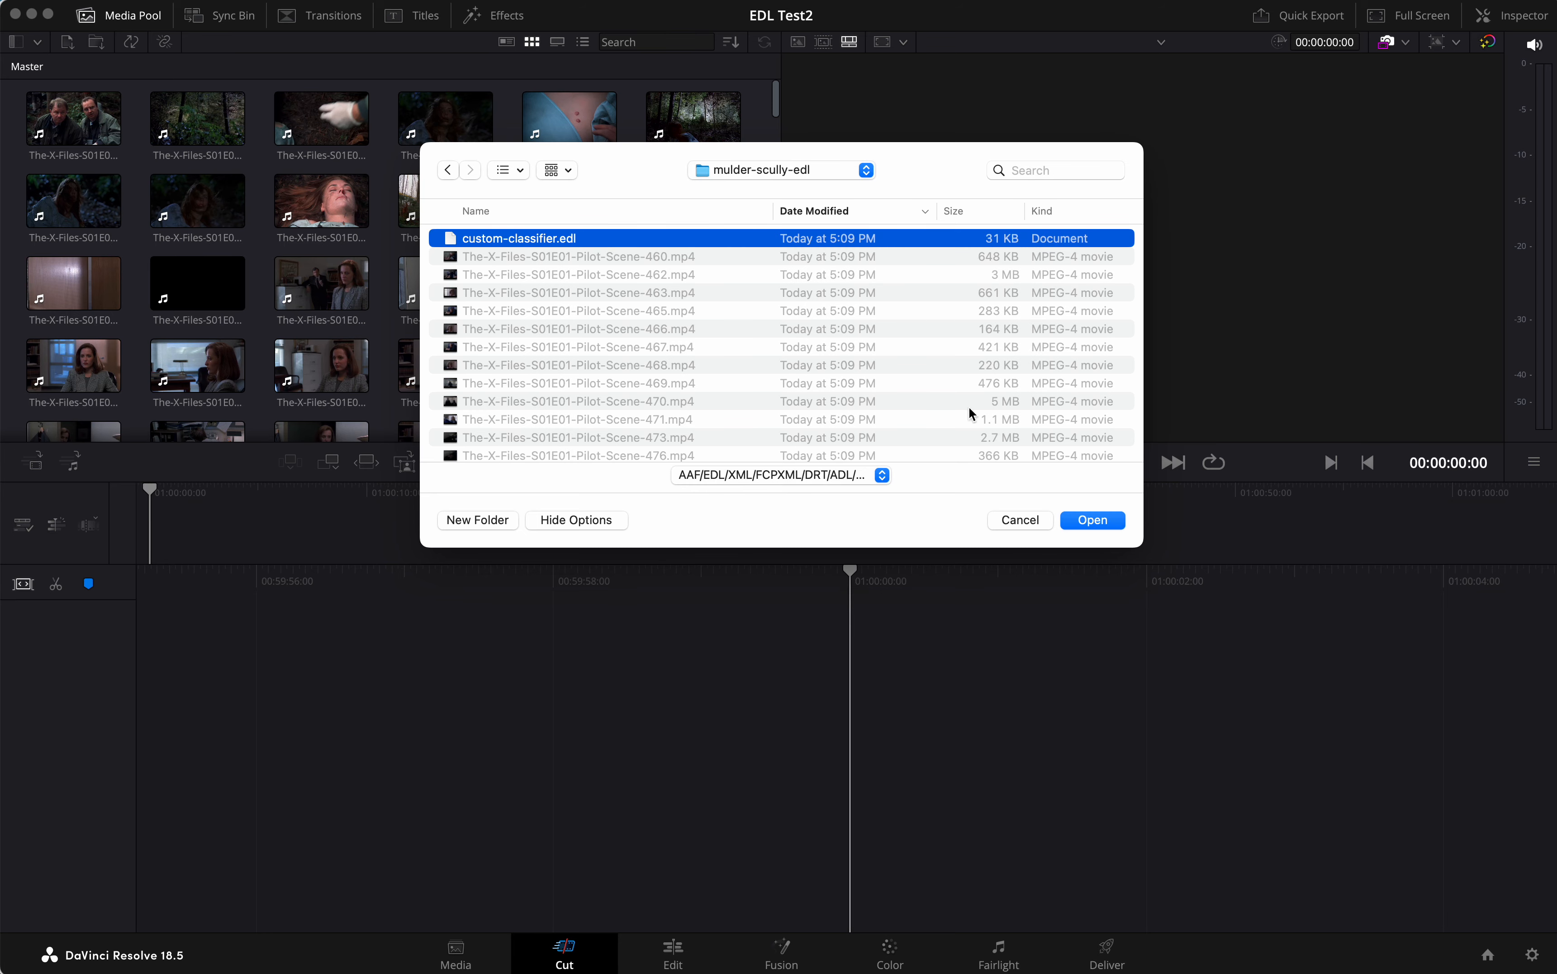
Load the selected EDL as the timeline custom-classifier, with an EDL frame rate of 23.976 frames per second
left_click(1093, 520)
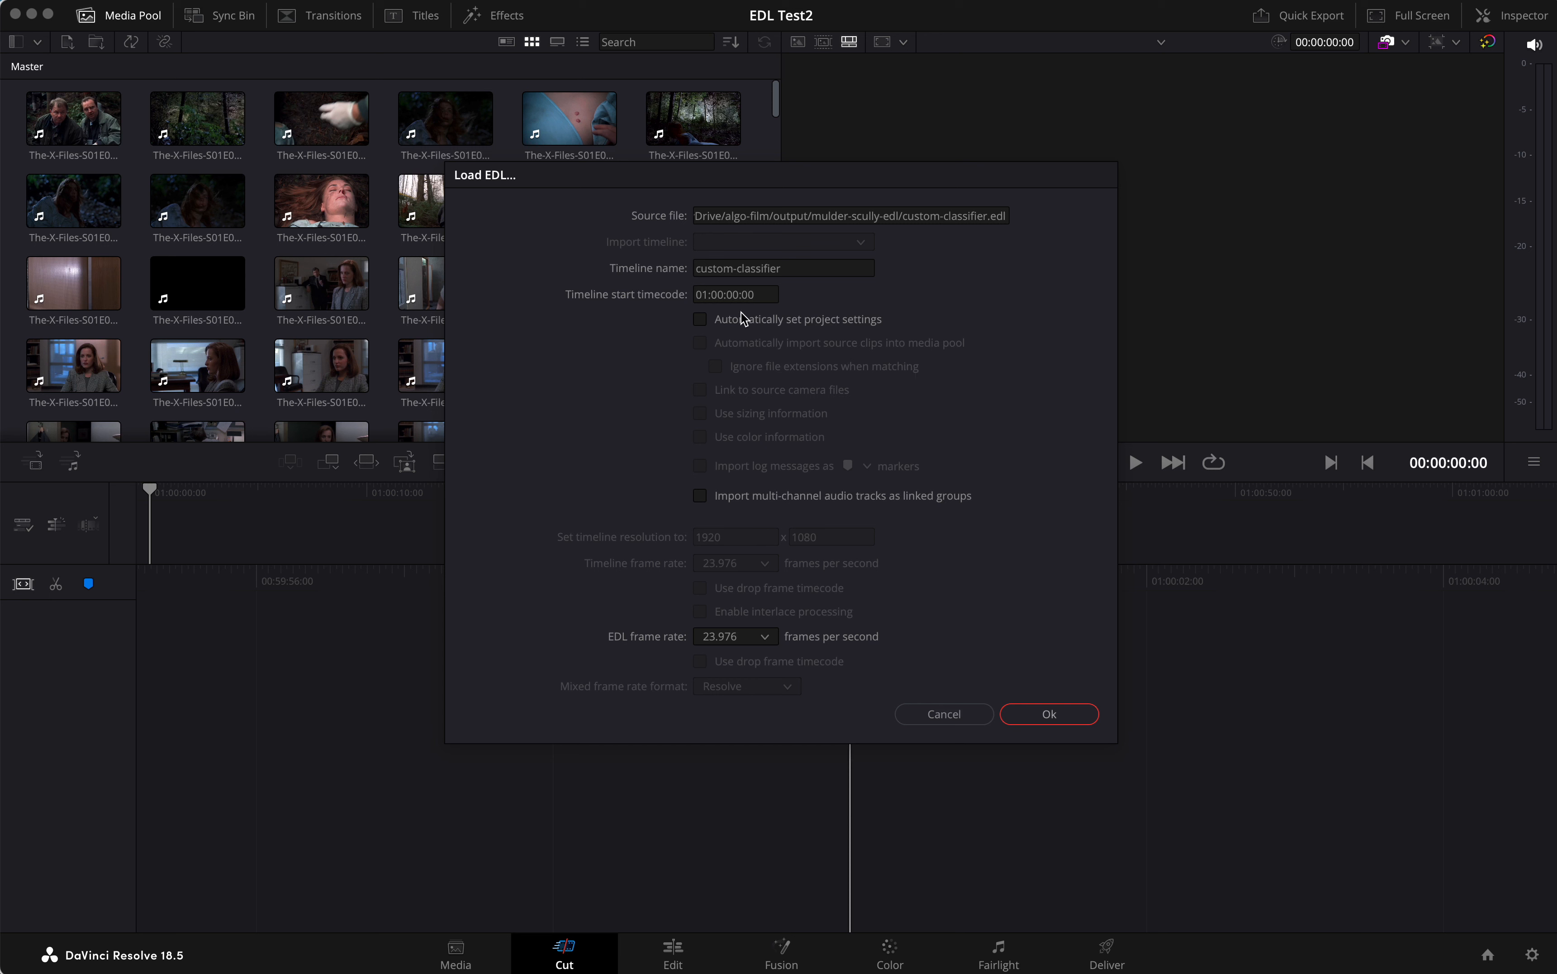
left_click(766, 638)
left_click(846, 609)
left_click(1076, 713)
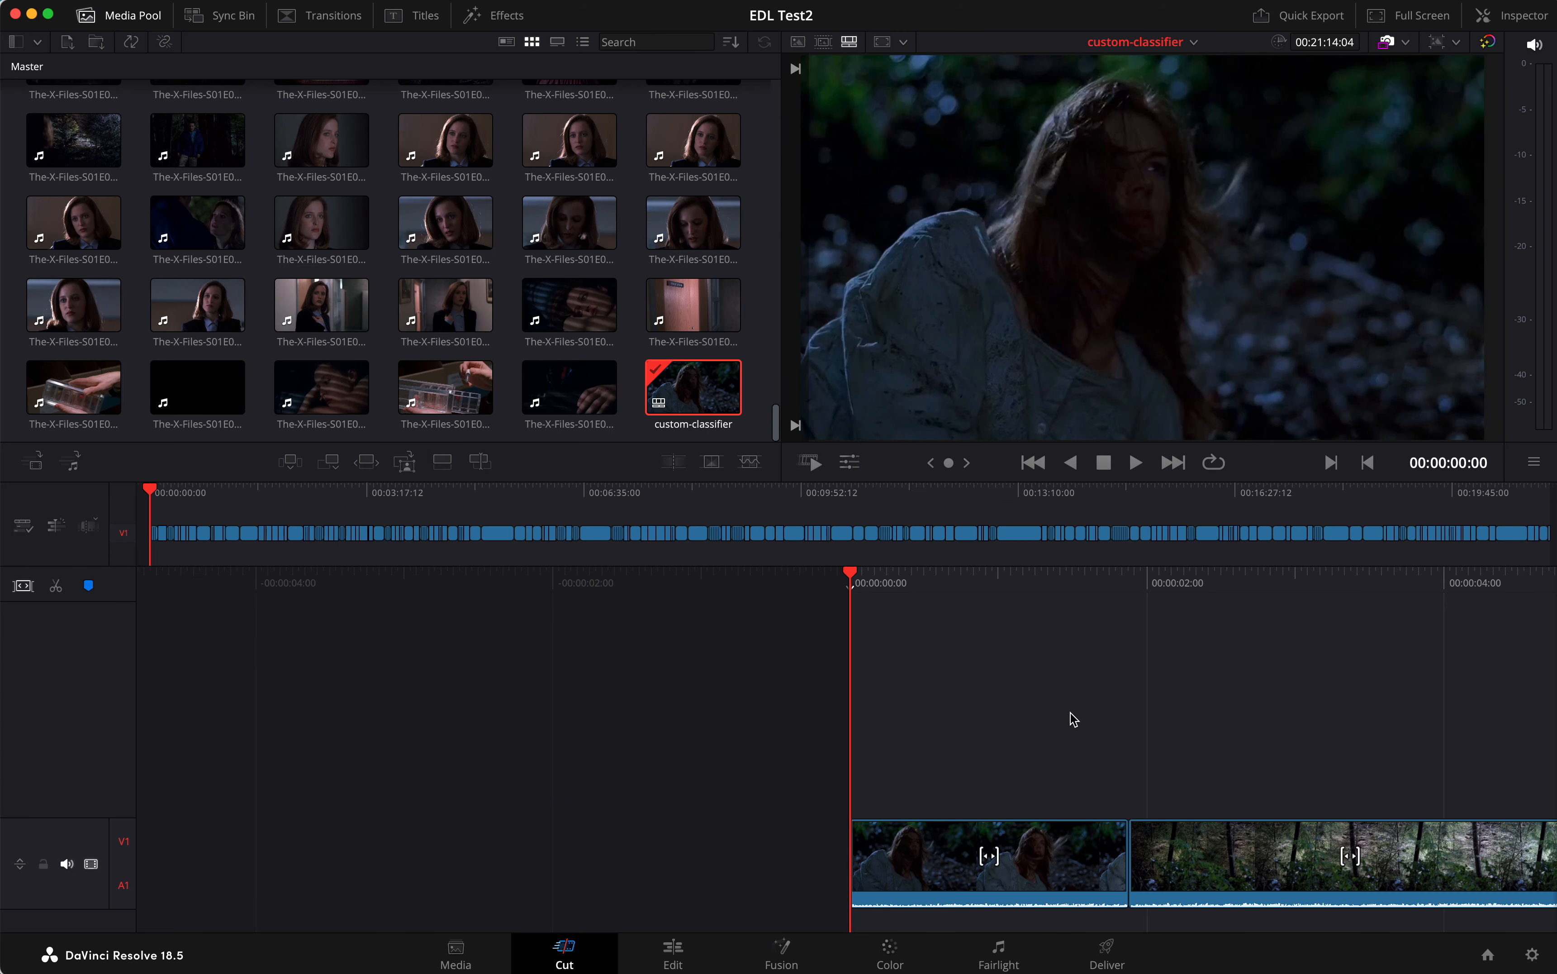
Preview the imported timeline and delete its opening clip of the woman in the dark forest
key("space")
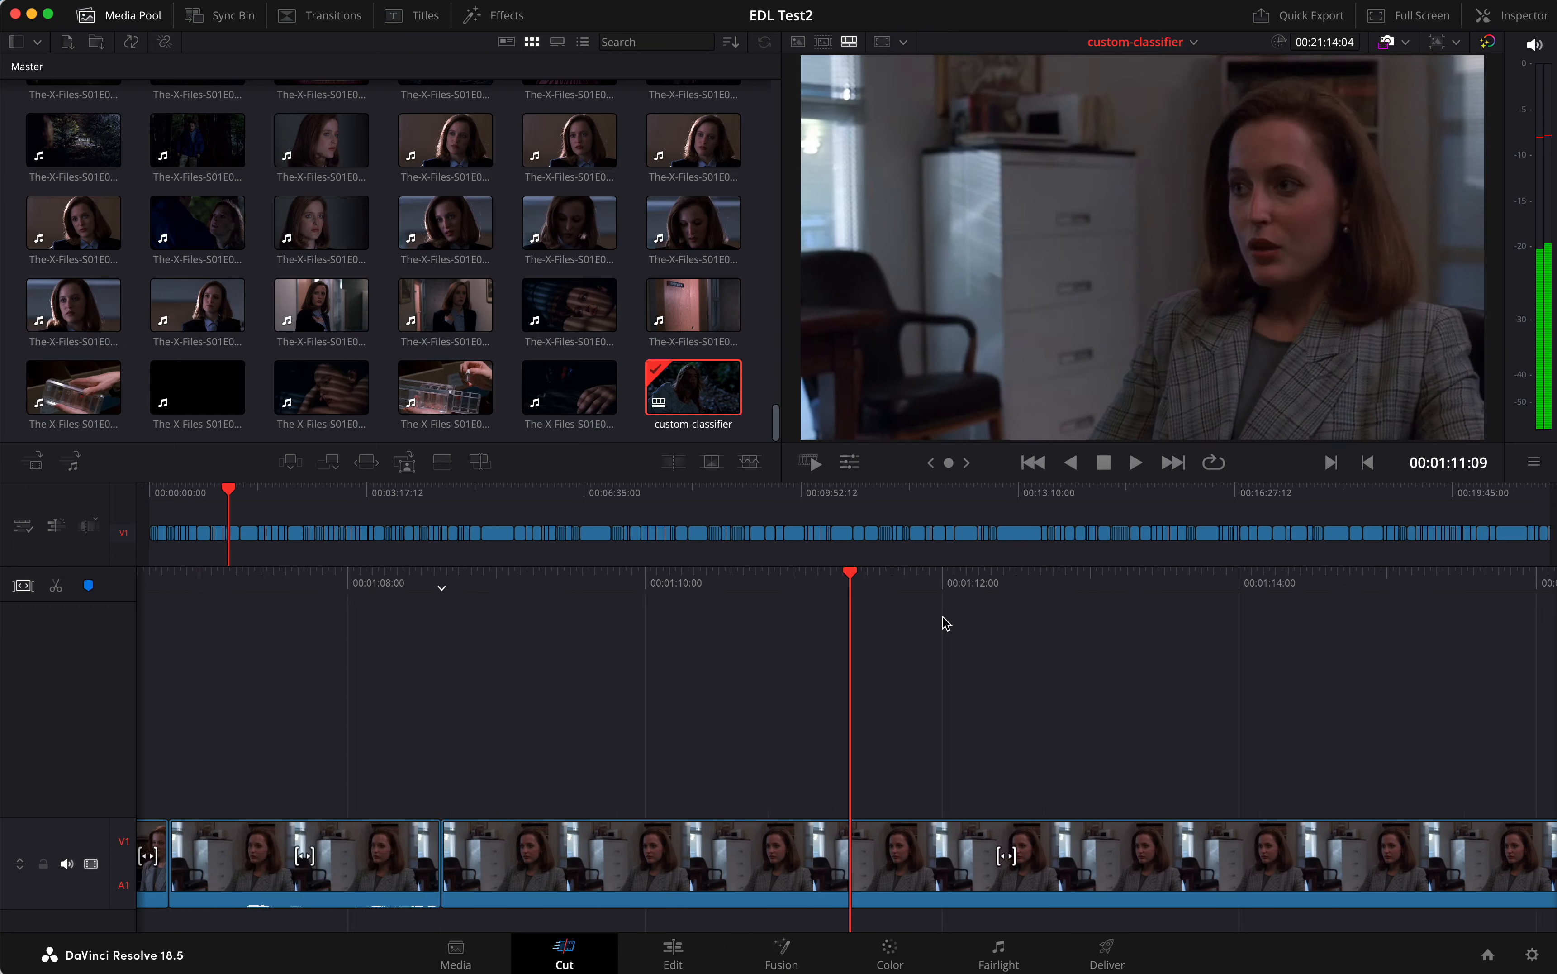
key("j")
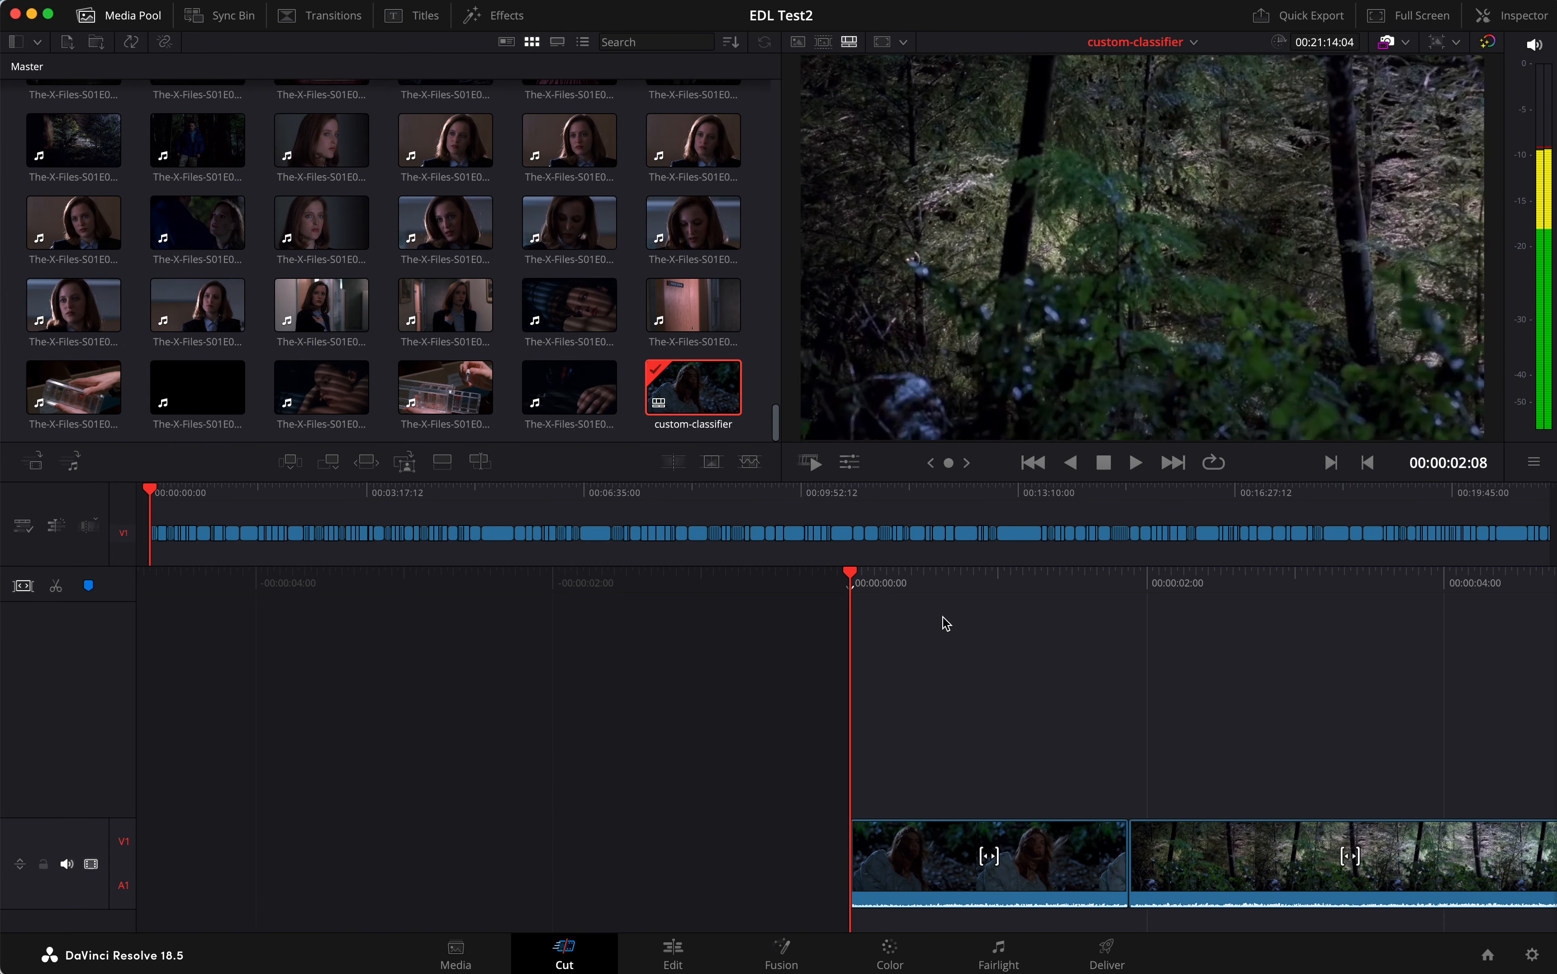
key("k")
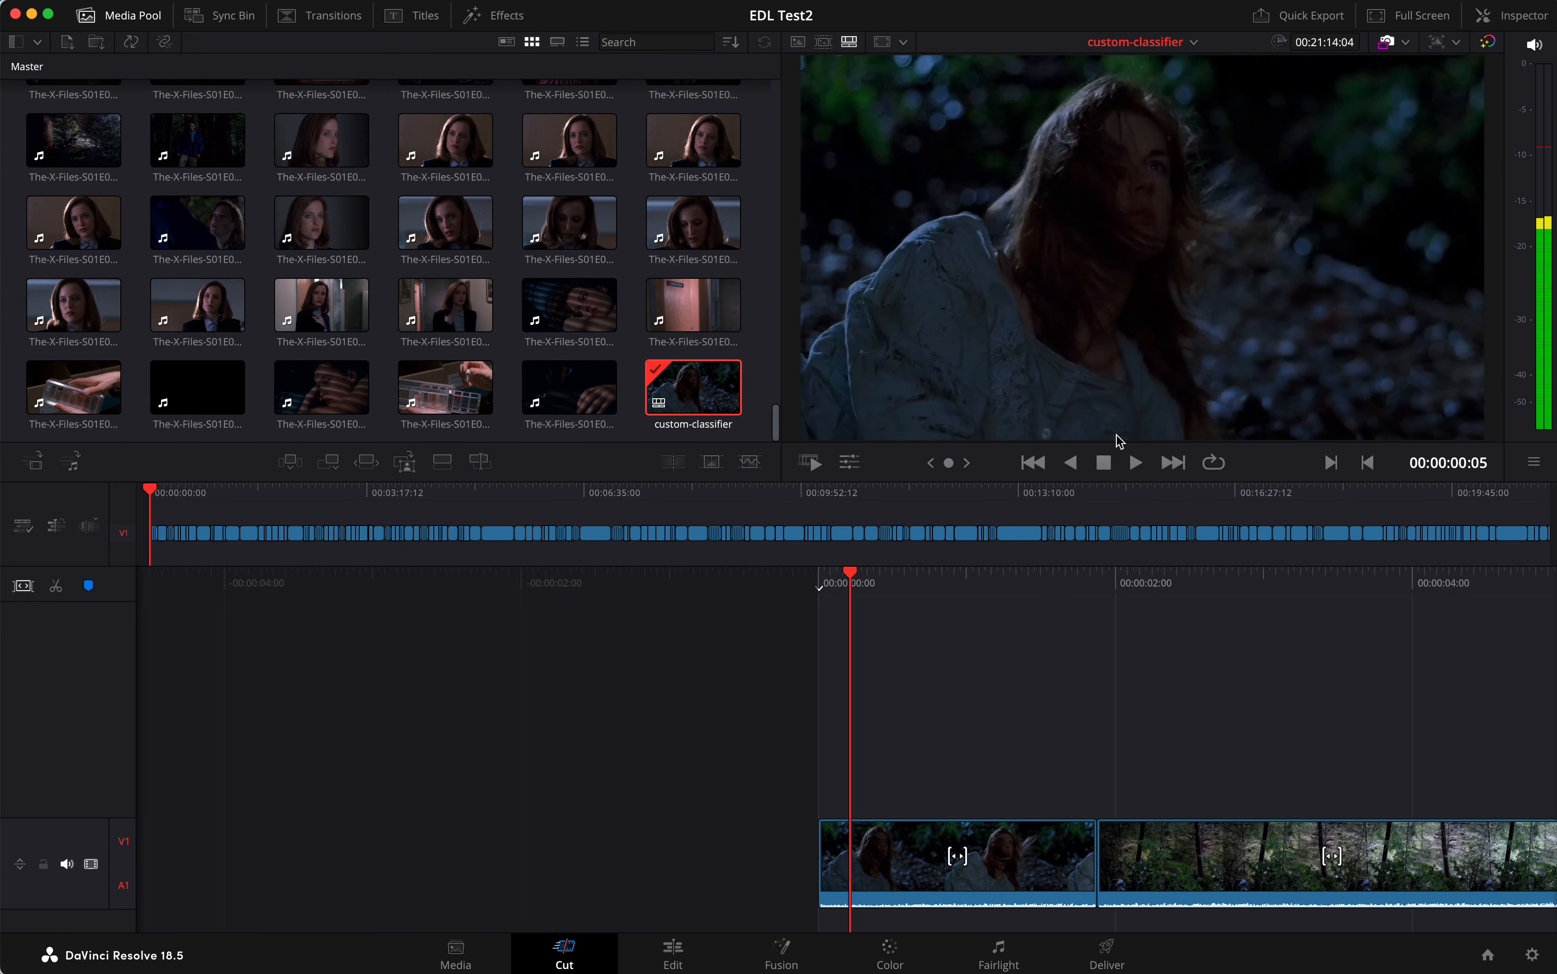
left_click(1013, 844)
key("Delete")
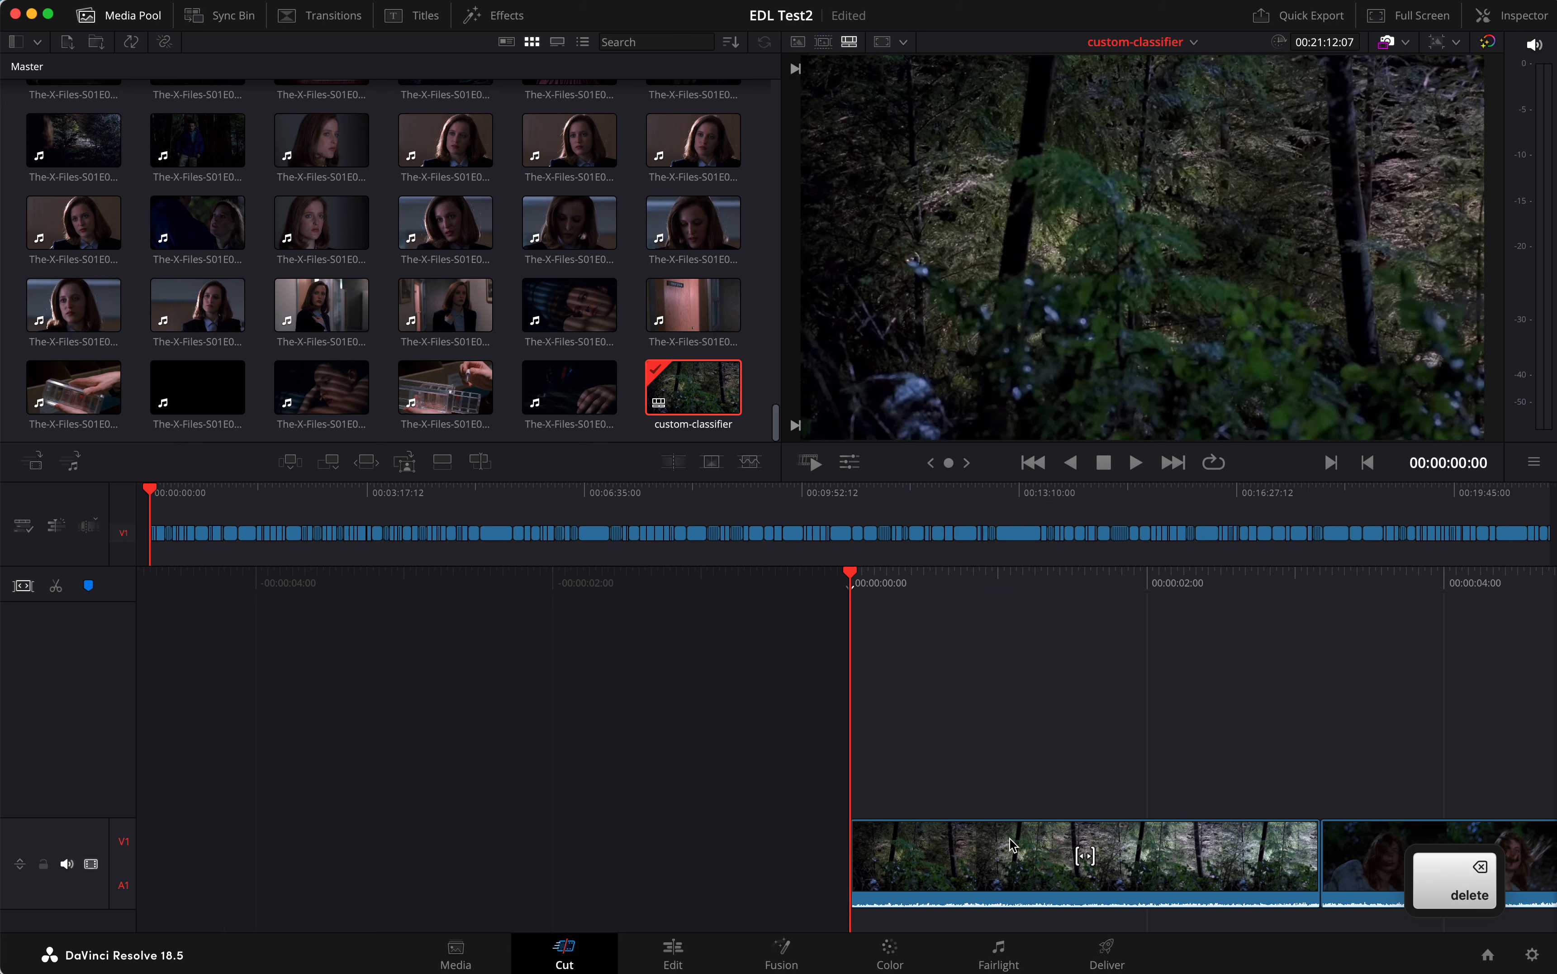
Delete the next three opening clips: the forest trees, the woman's close-up and the wide woodland shot with her on the ground
key("space")
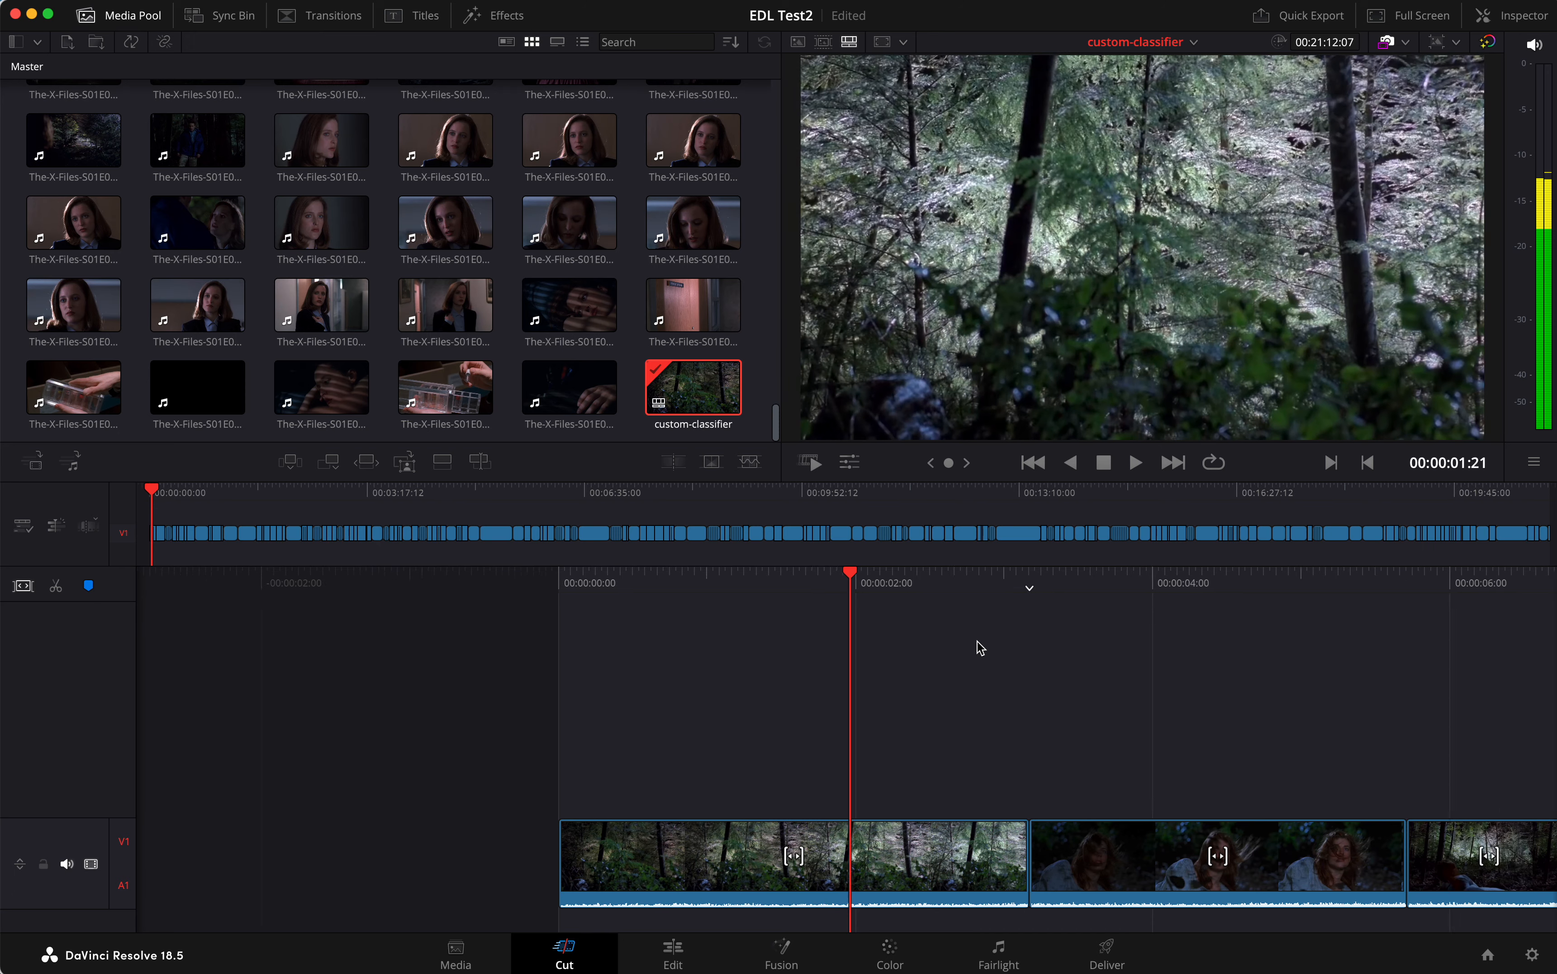
scroll(980, 648, "left", 4)
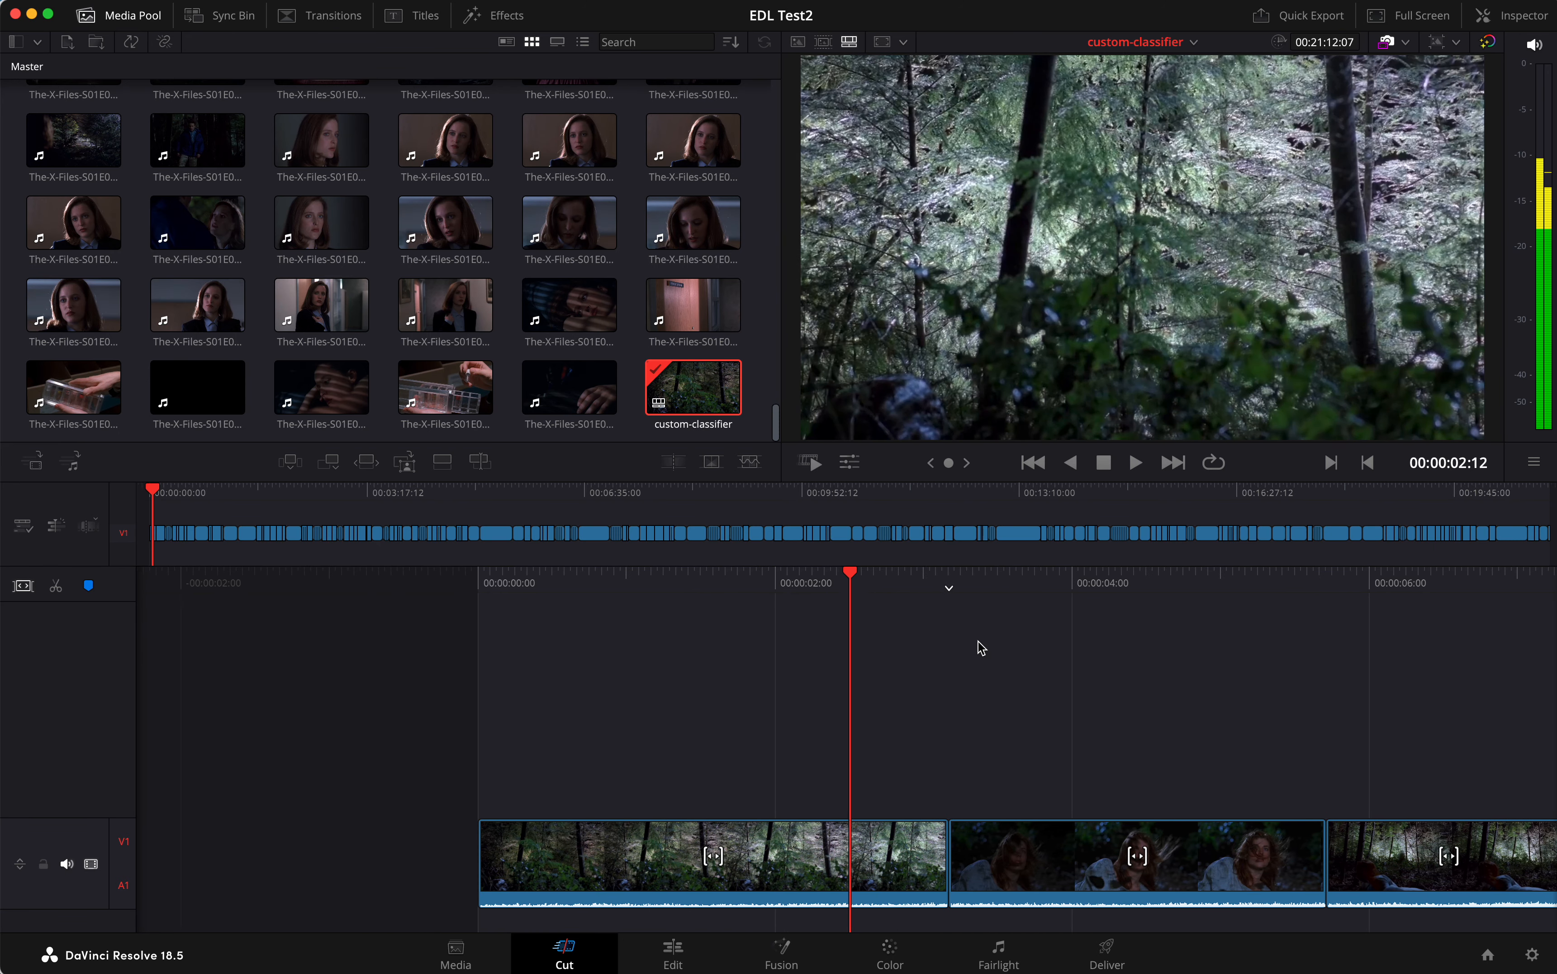
left_click(810, 833)
key("Delete")
left_click(997, 853)
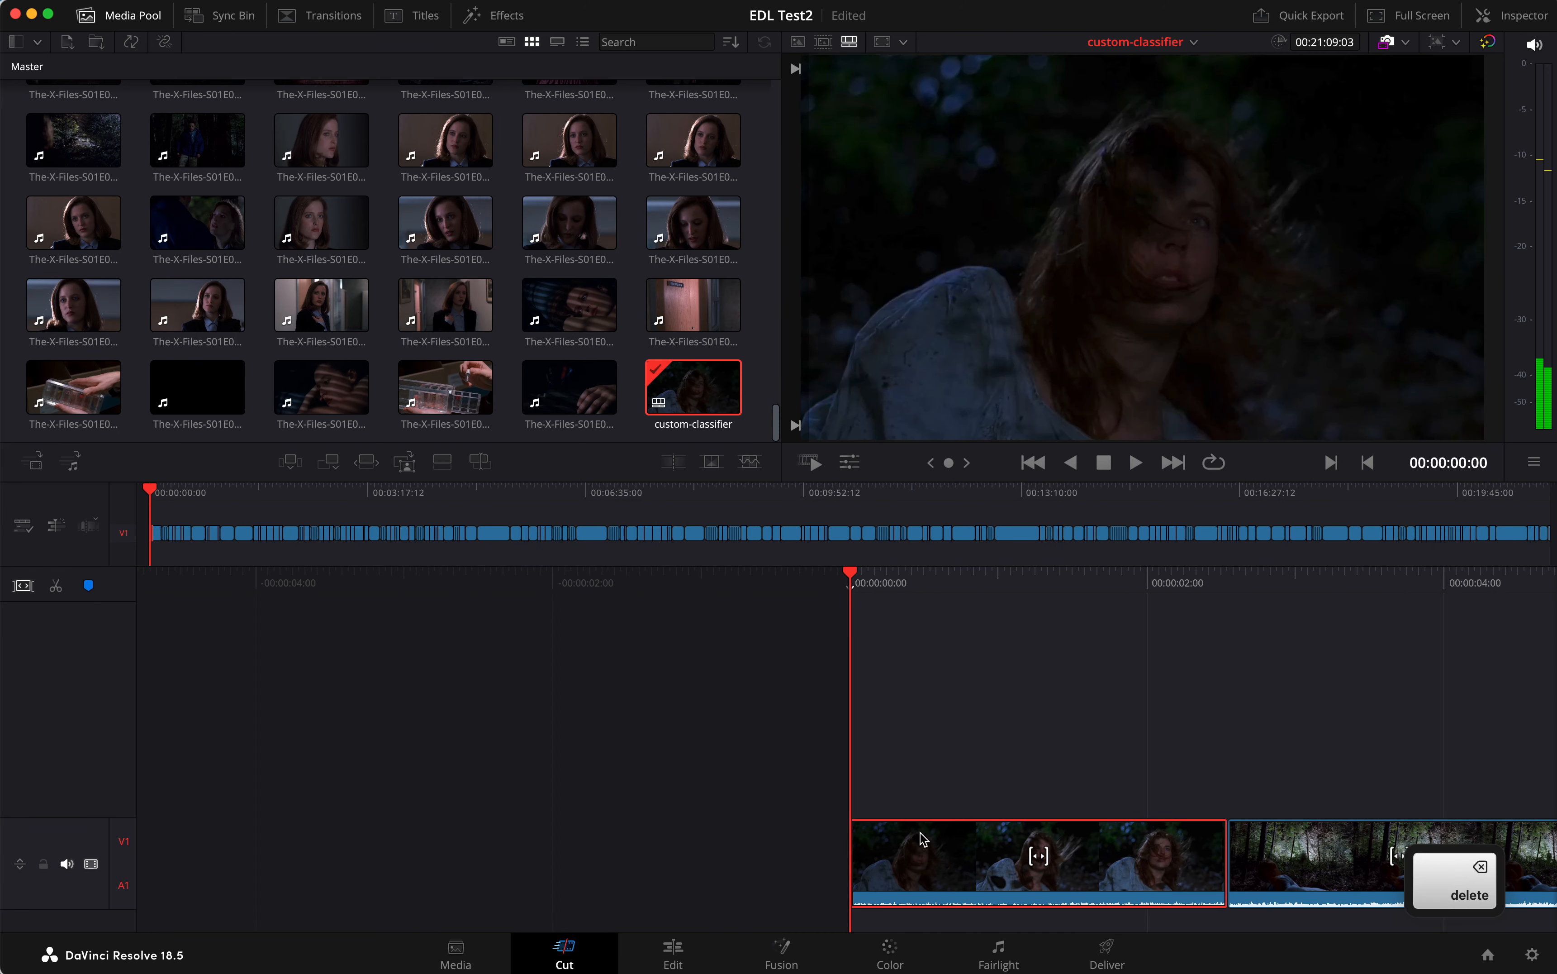
key("Delete")
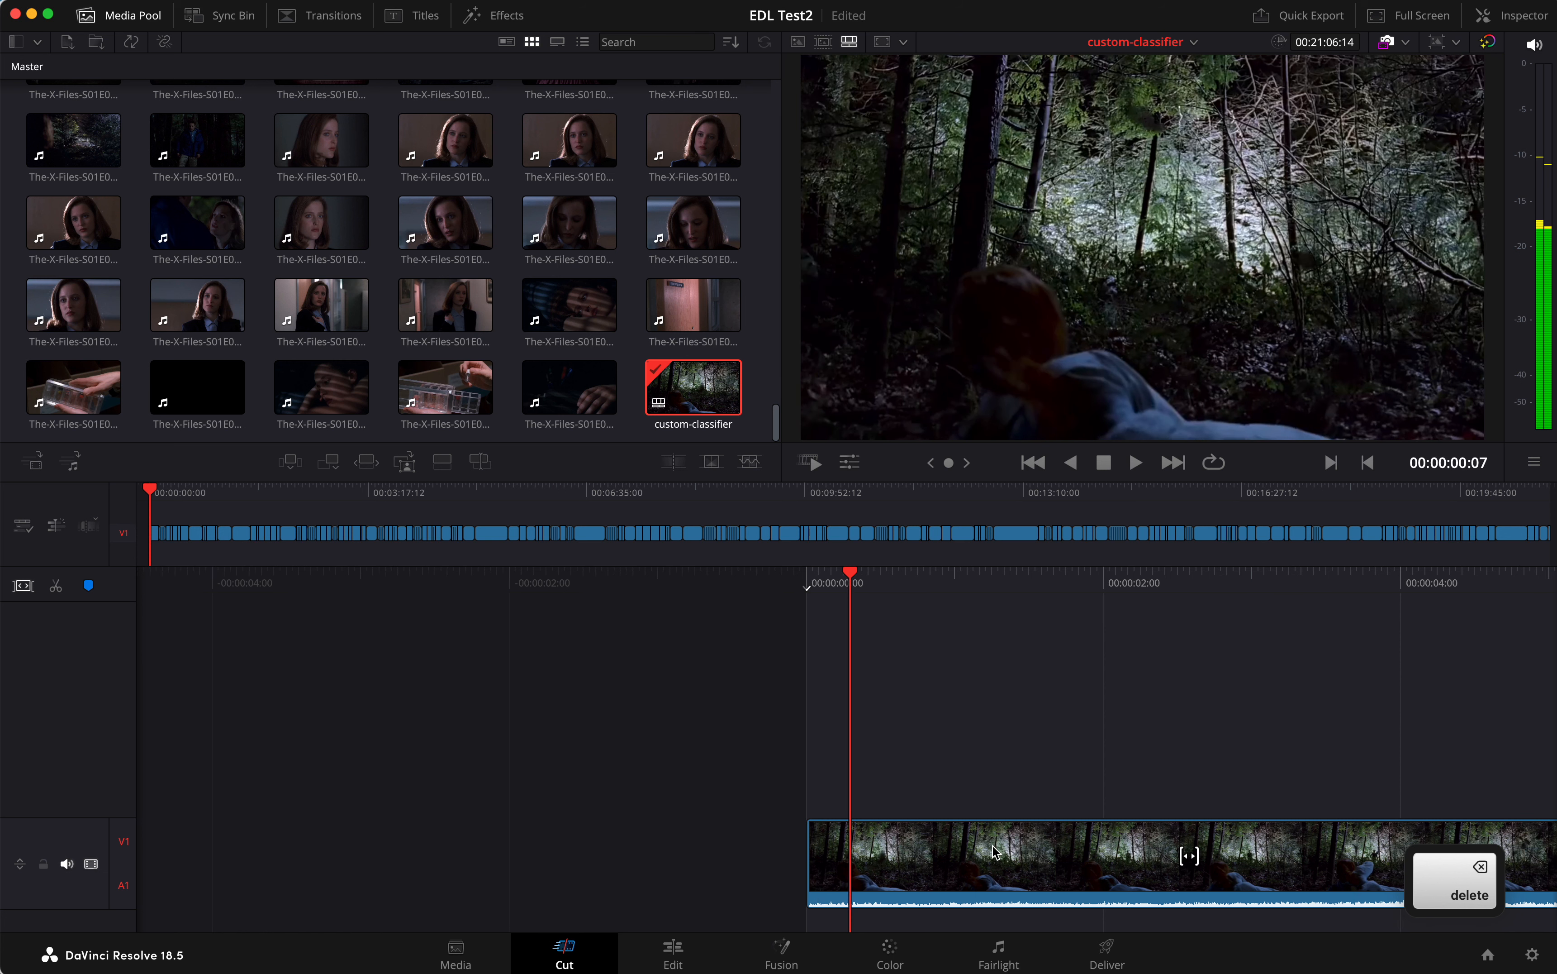
left_click(923, 876)
key("Delete")
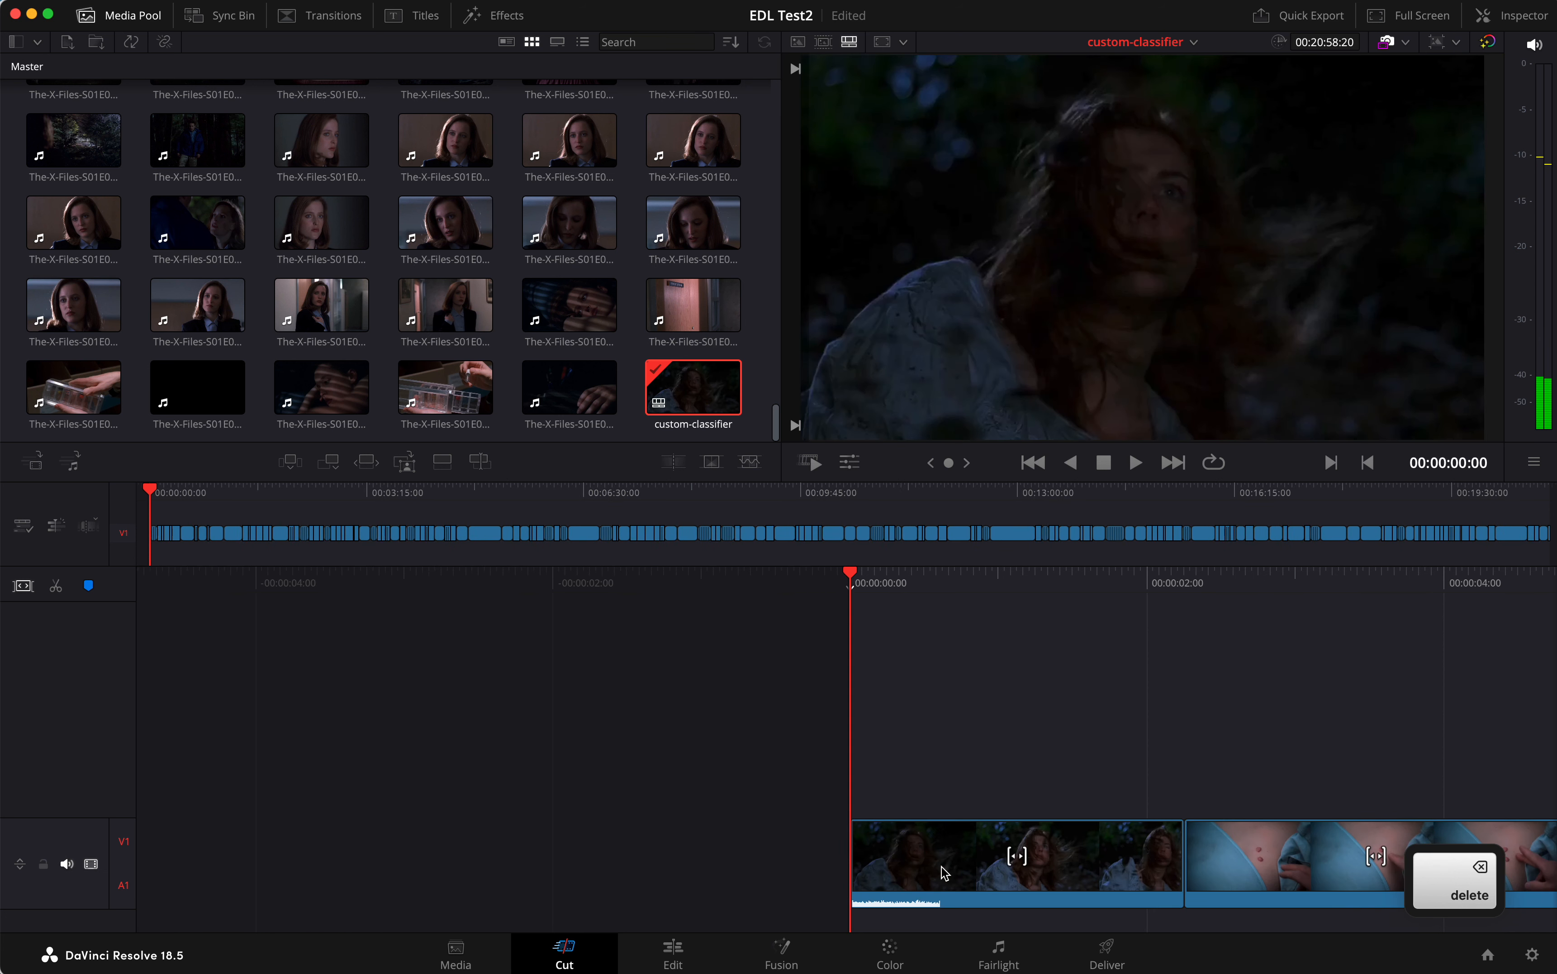
Remove the windblown woman, the marks on the skin and the group of men from the start of the timeline
left_click(942, 871)
key("Delete")
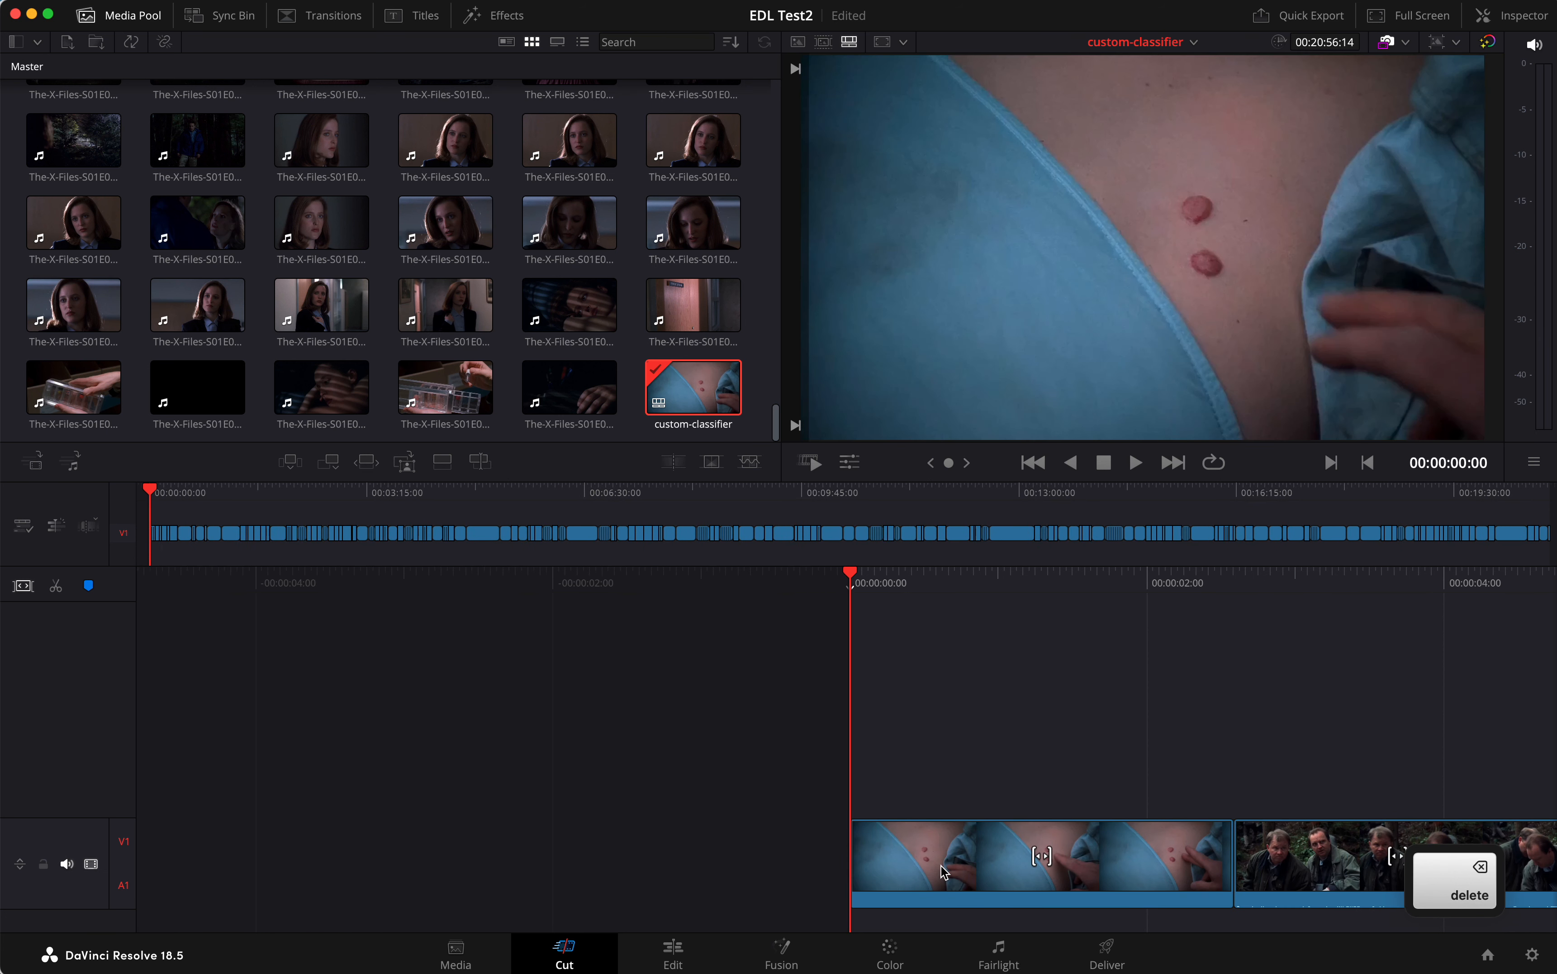
left_click(944, 873)
key("Delete")
left_click(944, 872)
key("Delete")
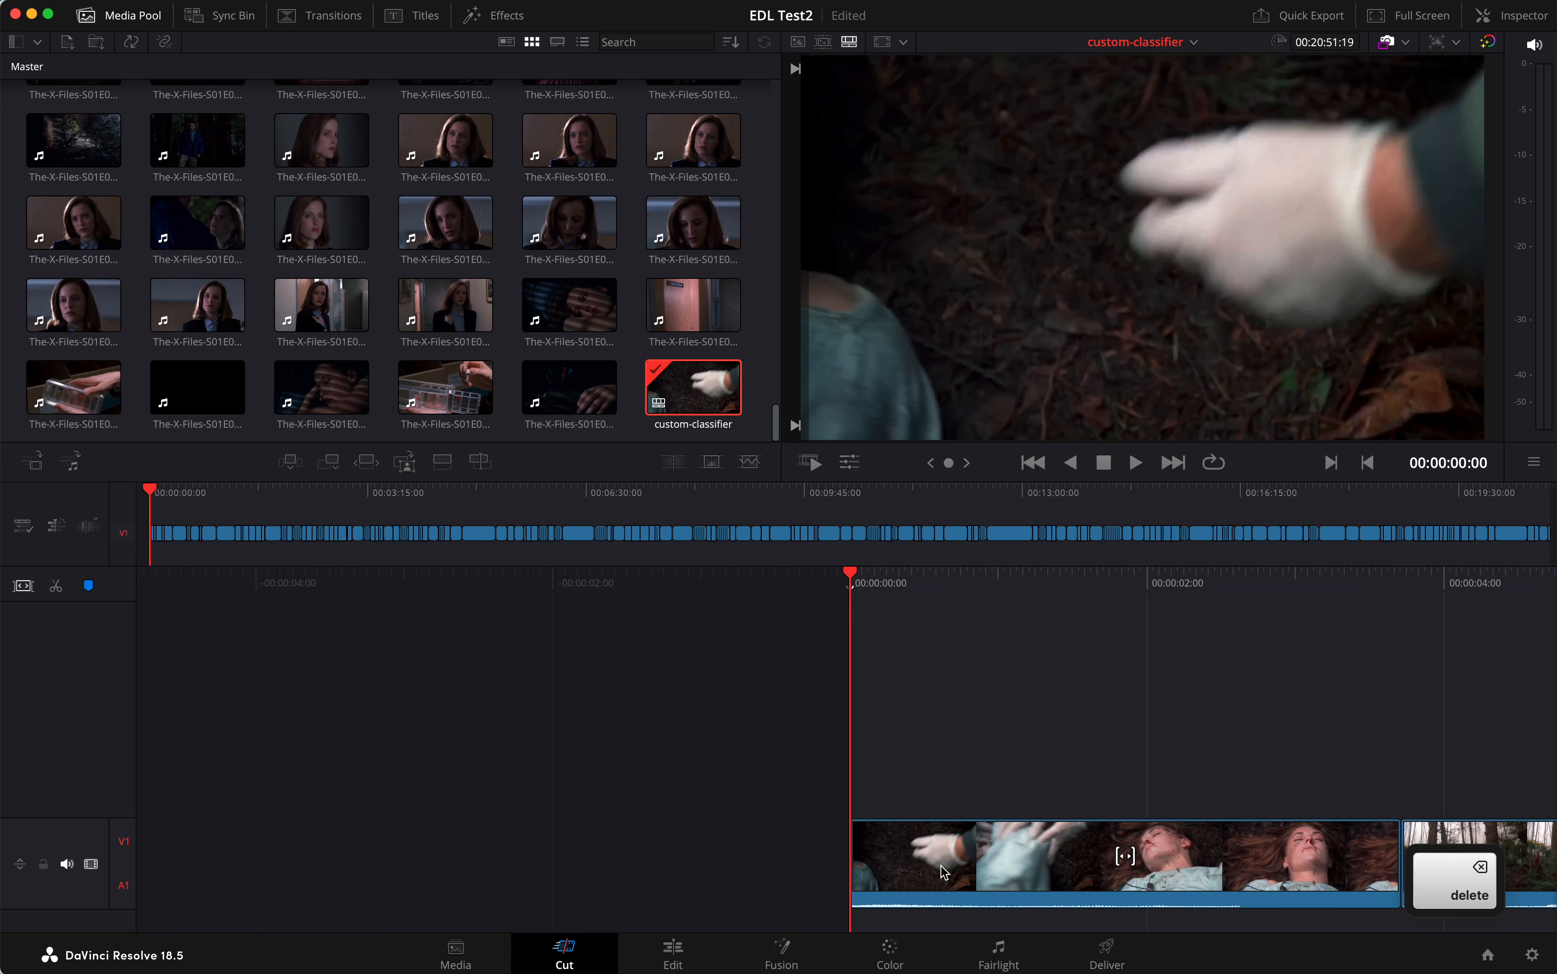
Delete the leading clips of the gloved hand, the man walking into the woods and the man in the green jacket
left_click(944, 873)
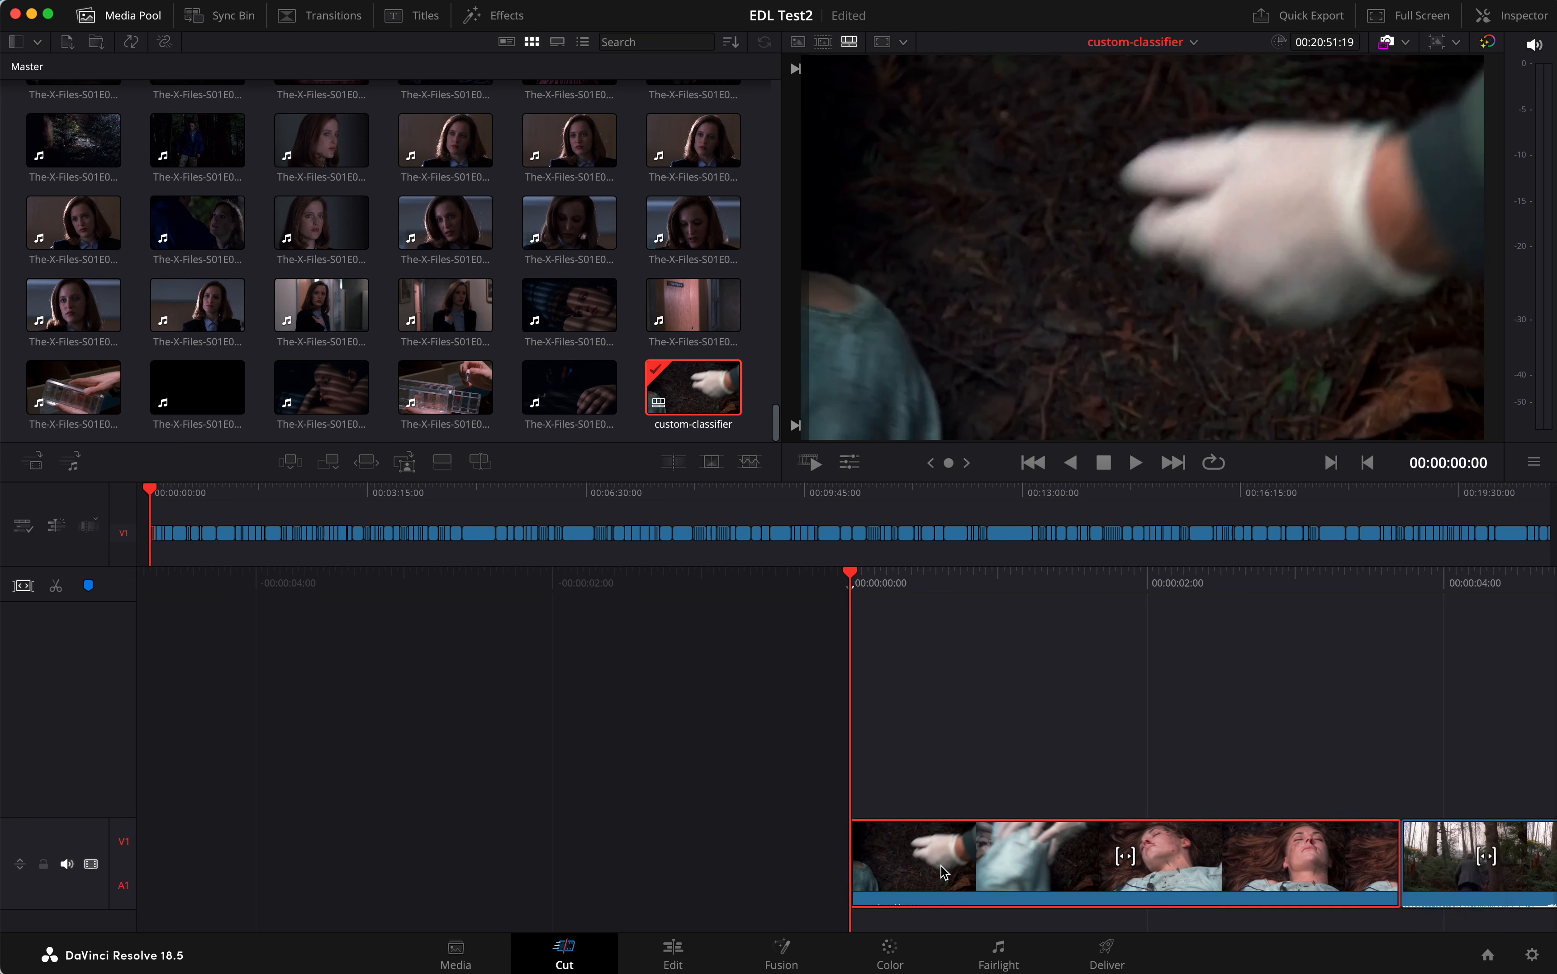
key("Delete")
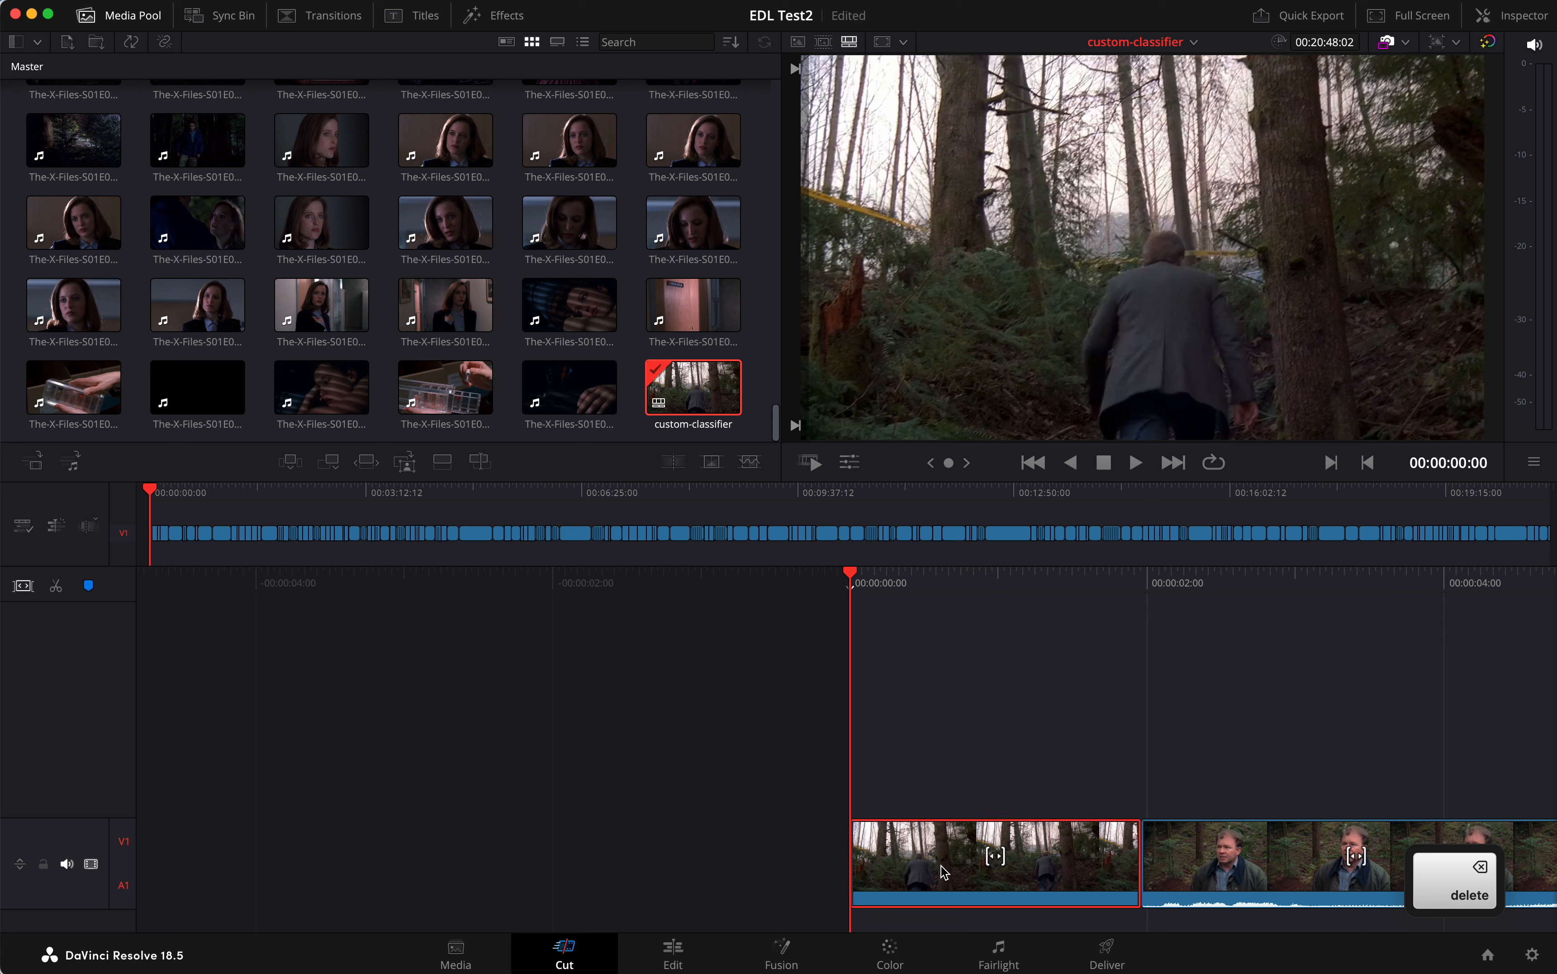
key("Delete")
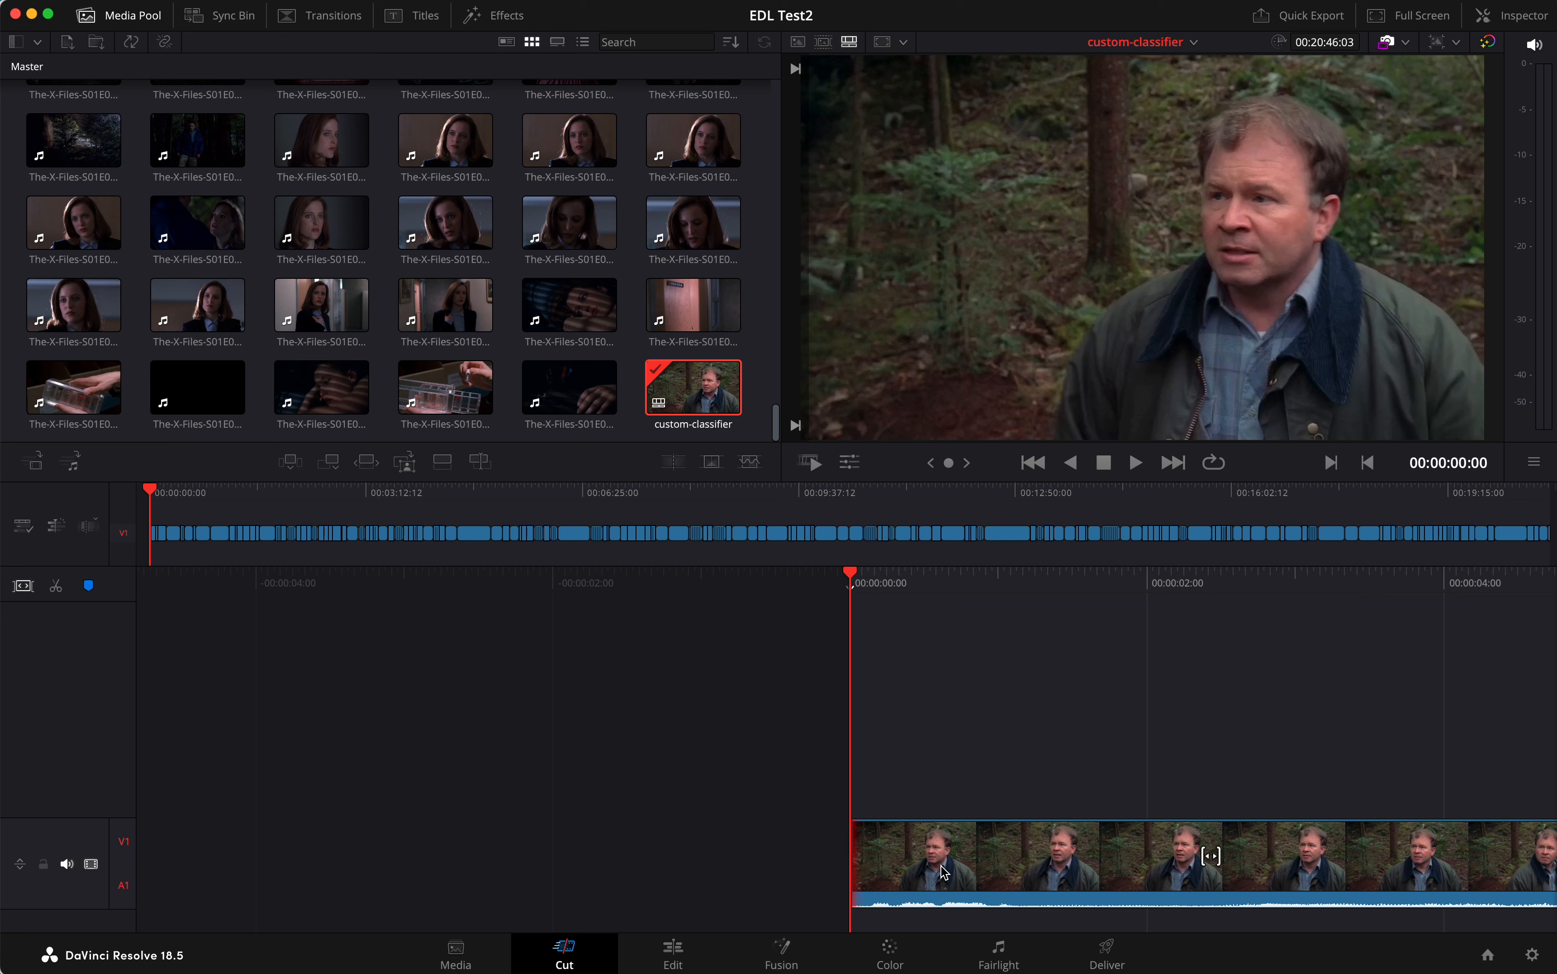
left_click(945, 872)
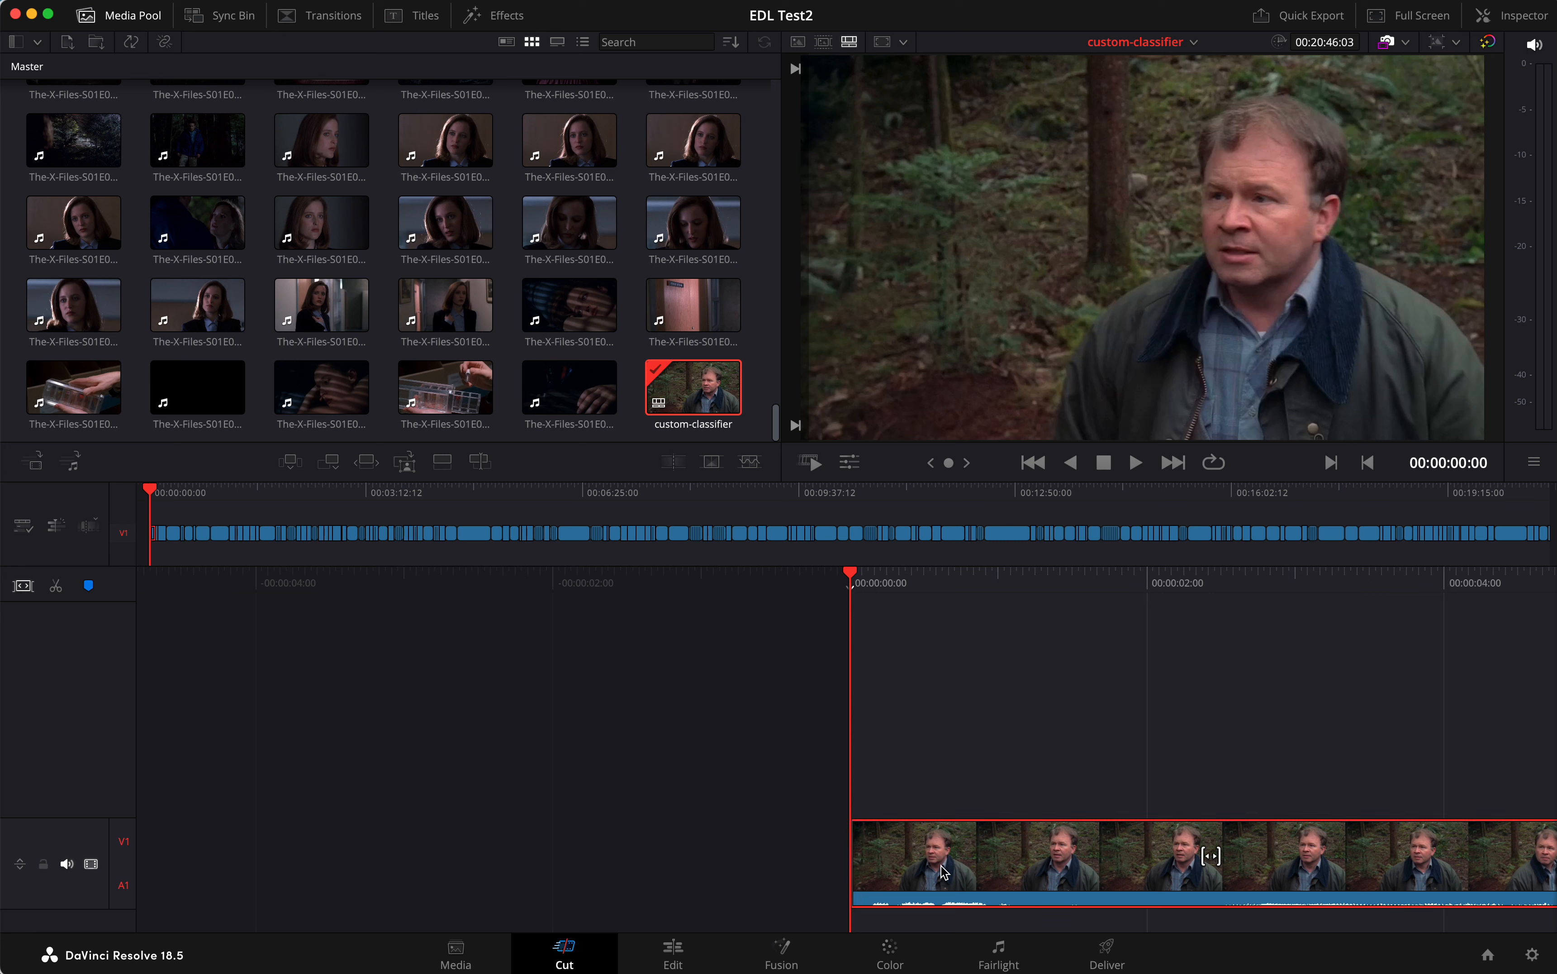
key("Delete")
Delete the clip of the woman lying on the ground and the clip that opens on black before the outdoor plaza
left_click(944, 873)
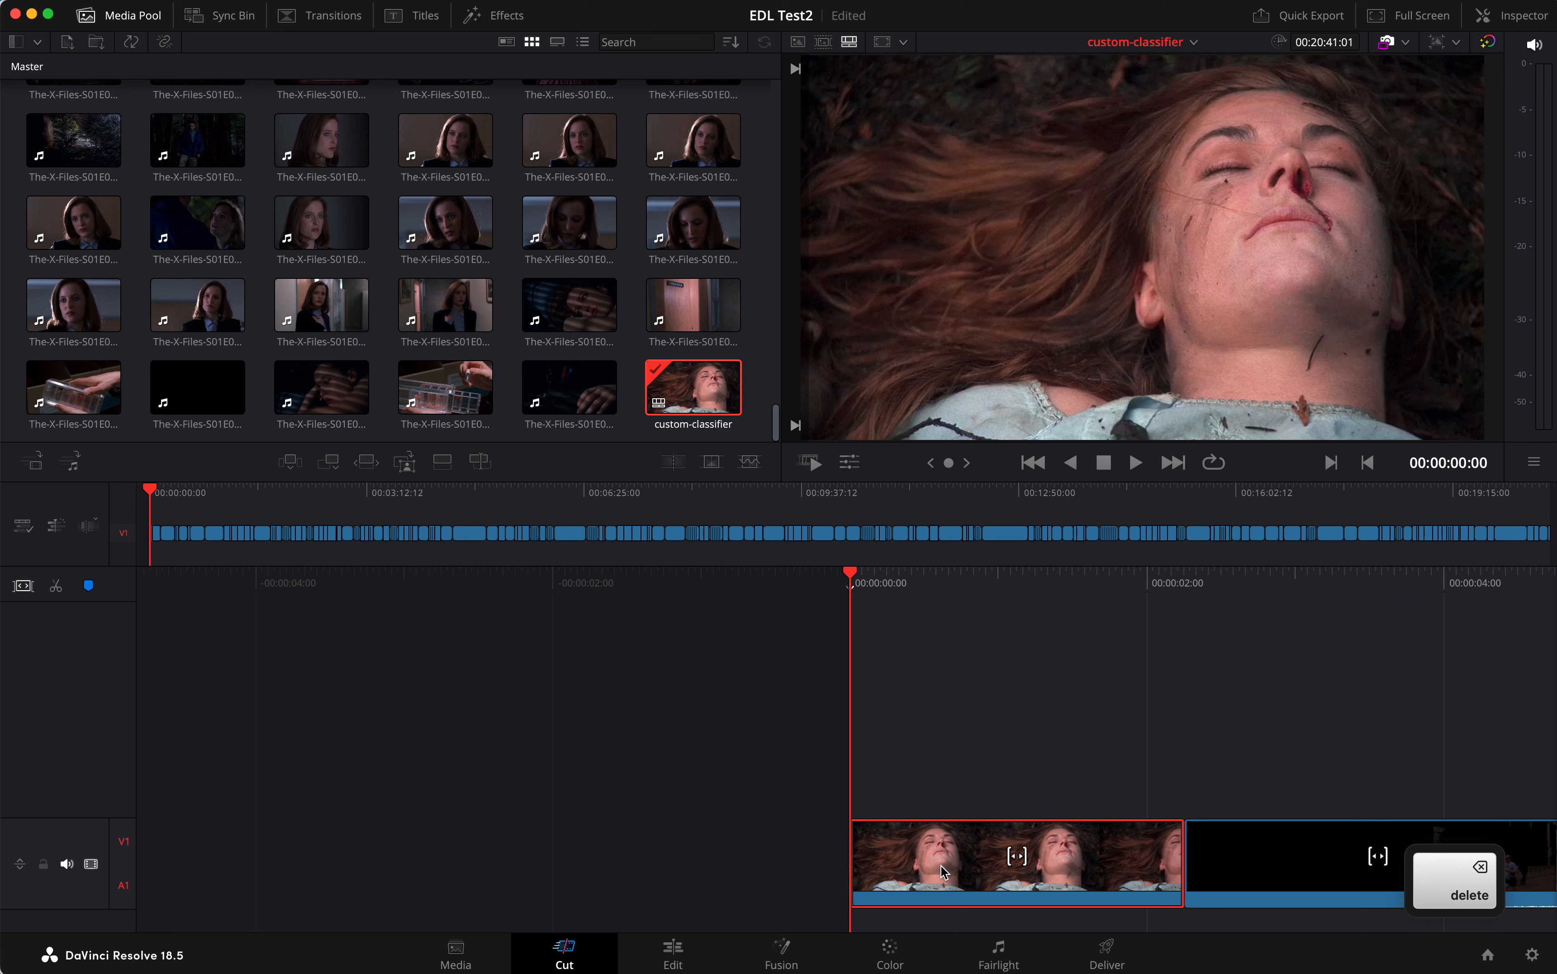
key("Delete")
left_click(945, 873)
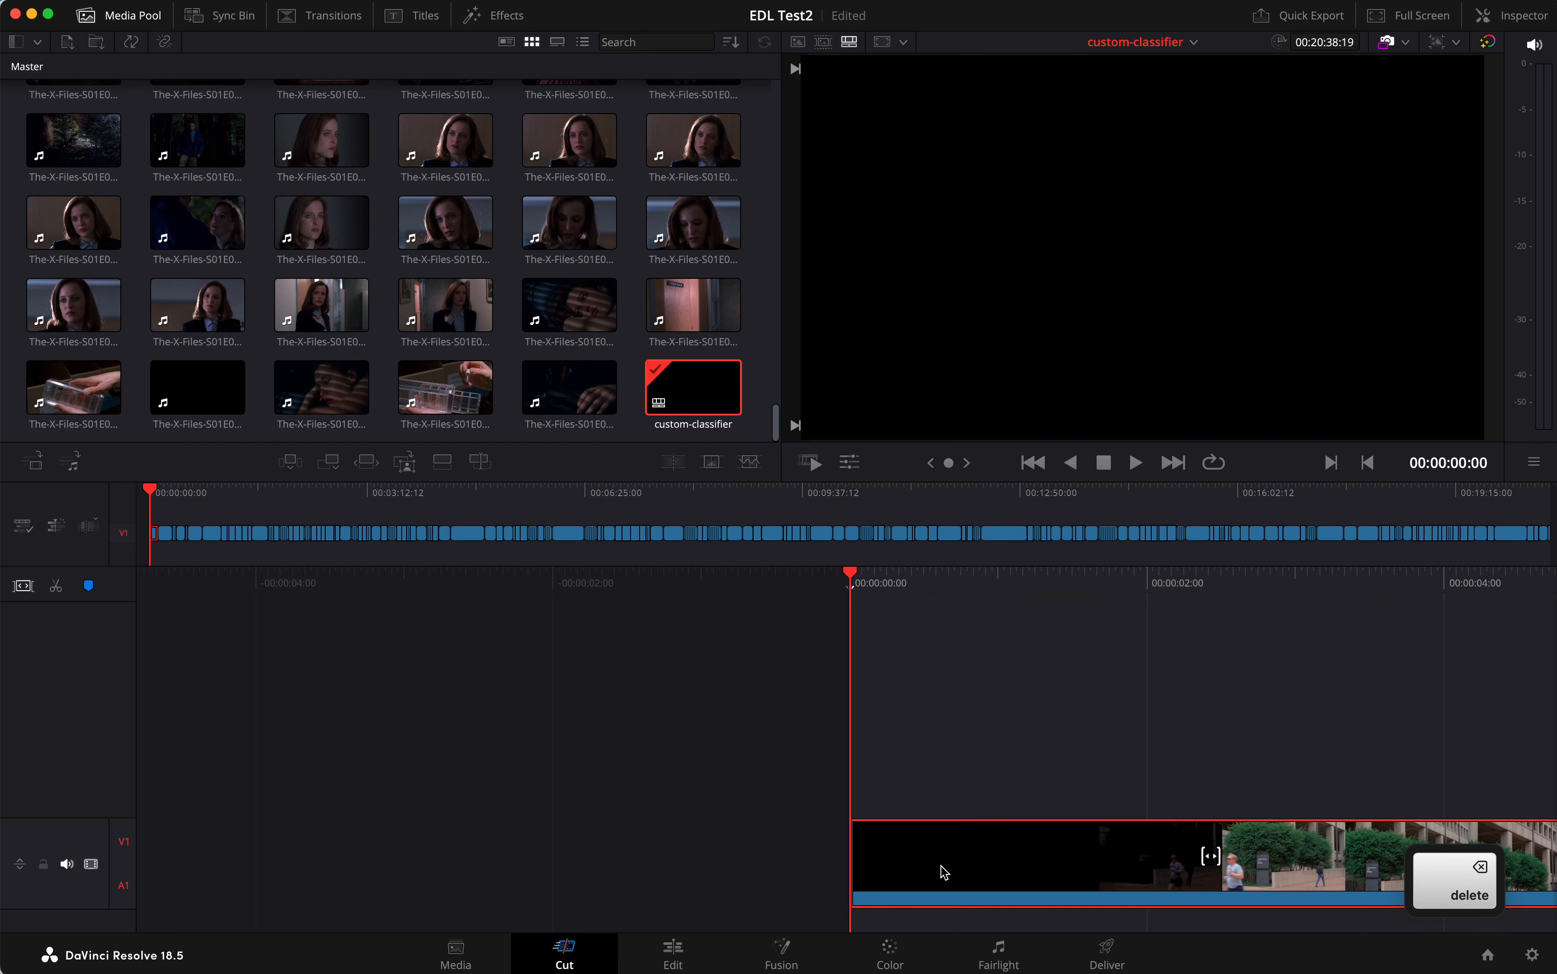
key("Delete")
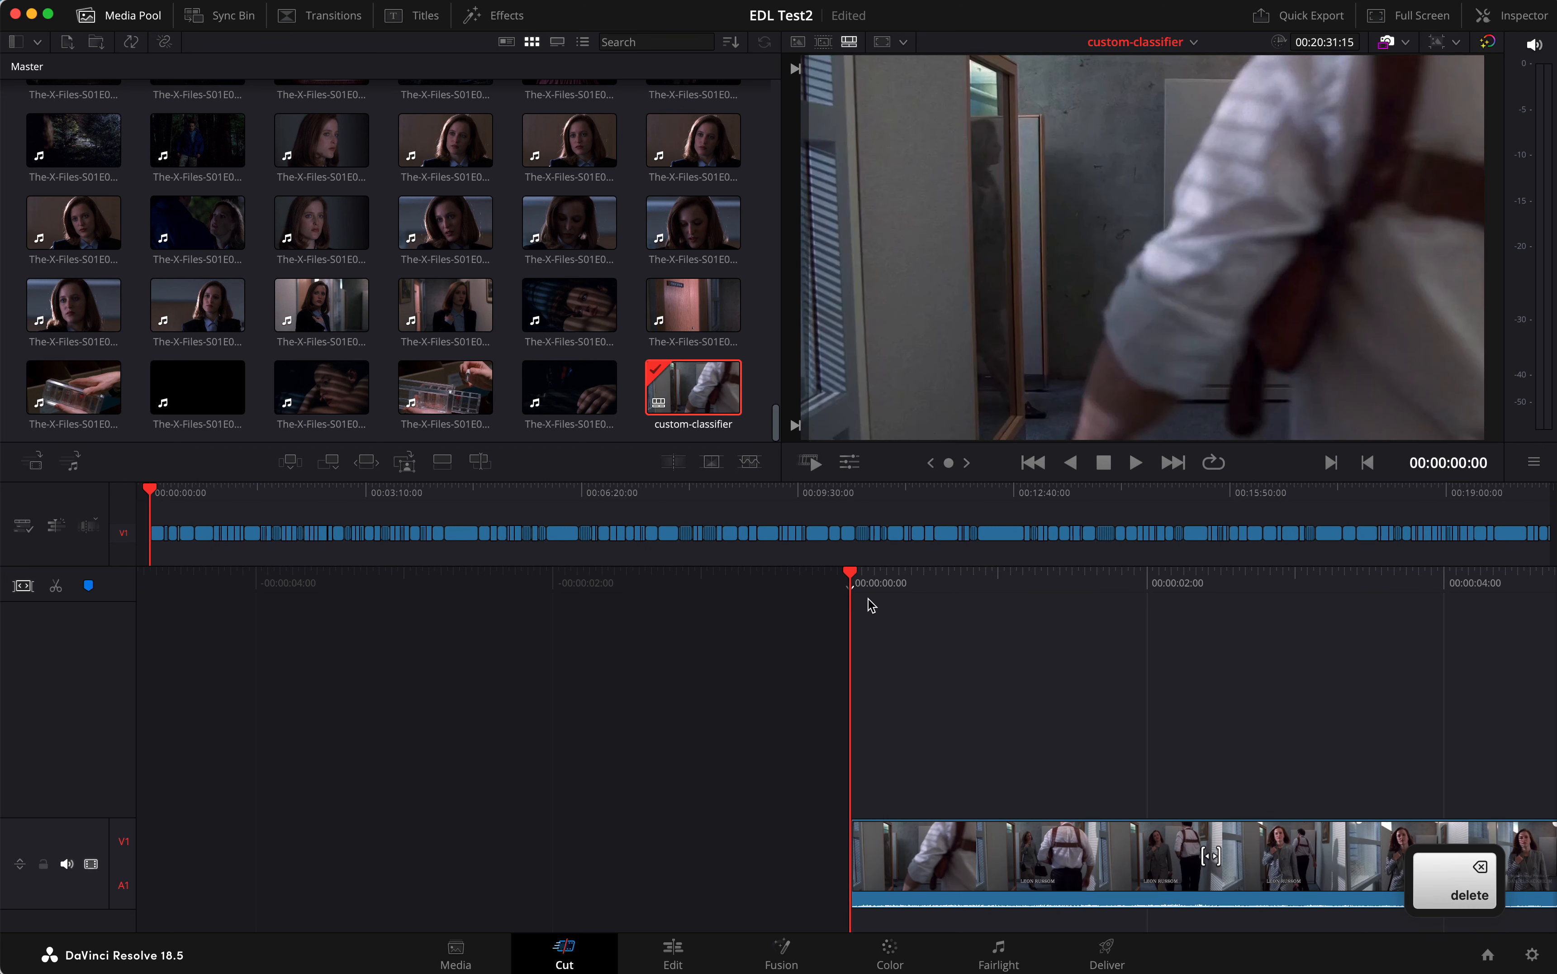
Delete the clip of the man at the light table at about 00:01:40 and look through the clips that follow
left_click_drag(879, 591, 879, 591)
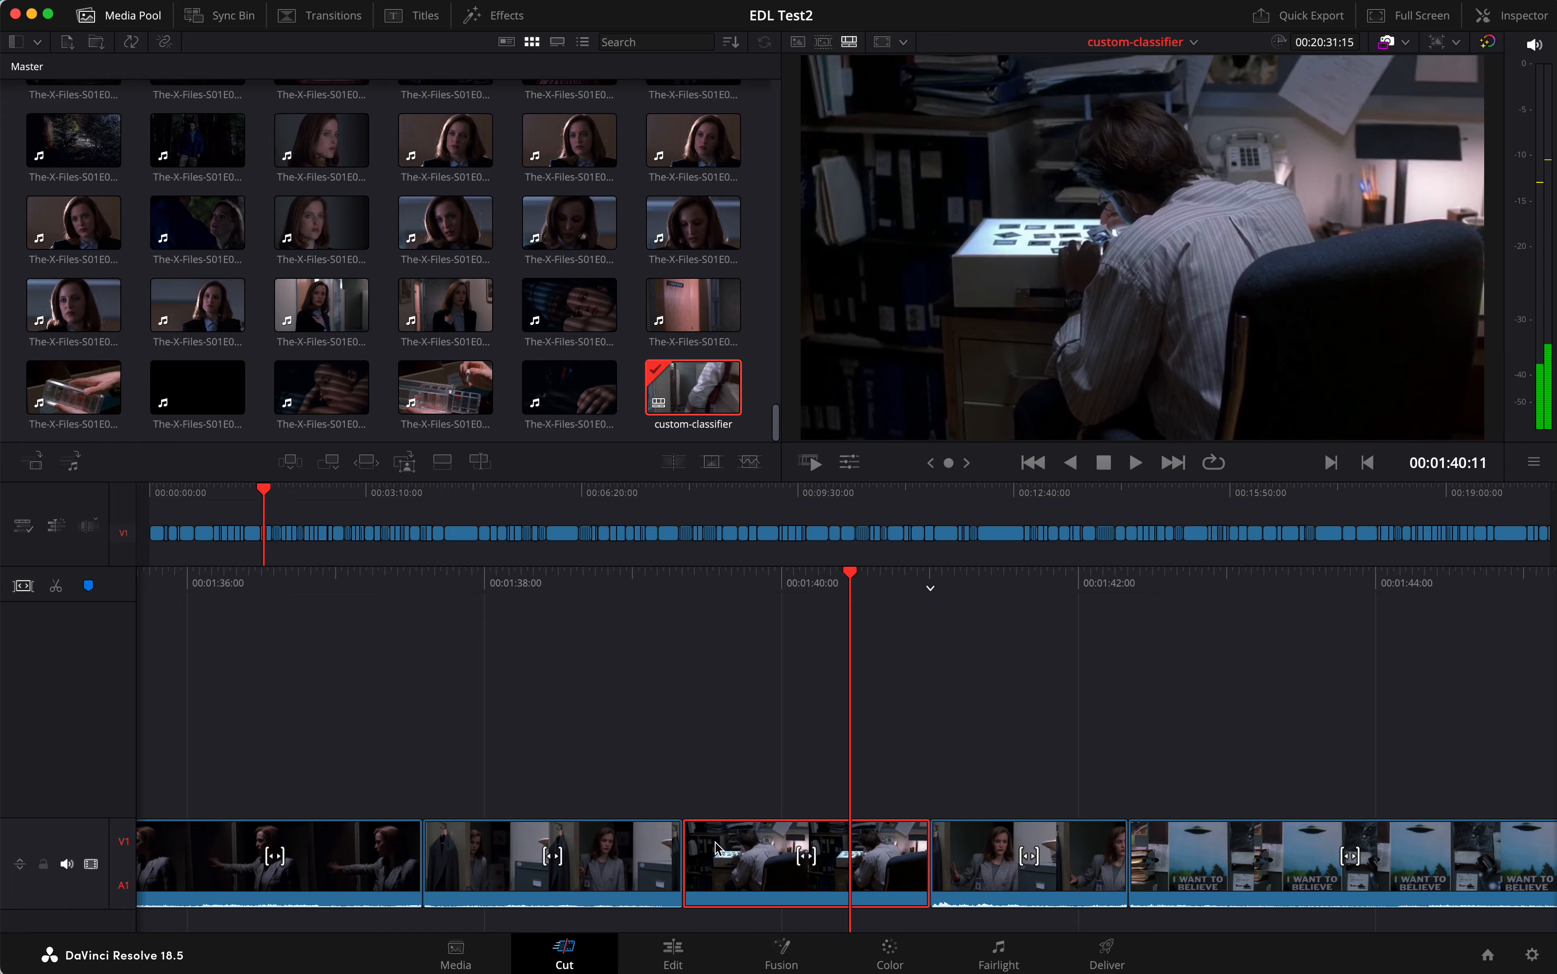
key("BackSpace")
scroll(775, 843, "right", 20)
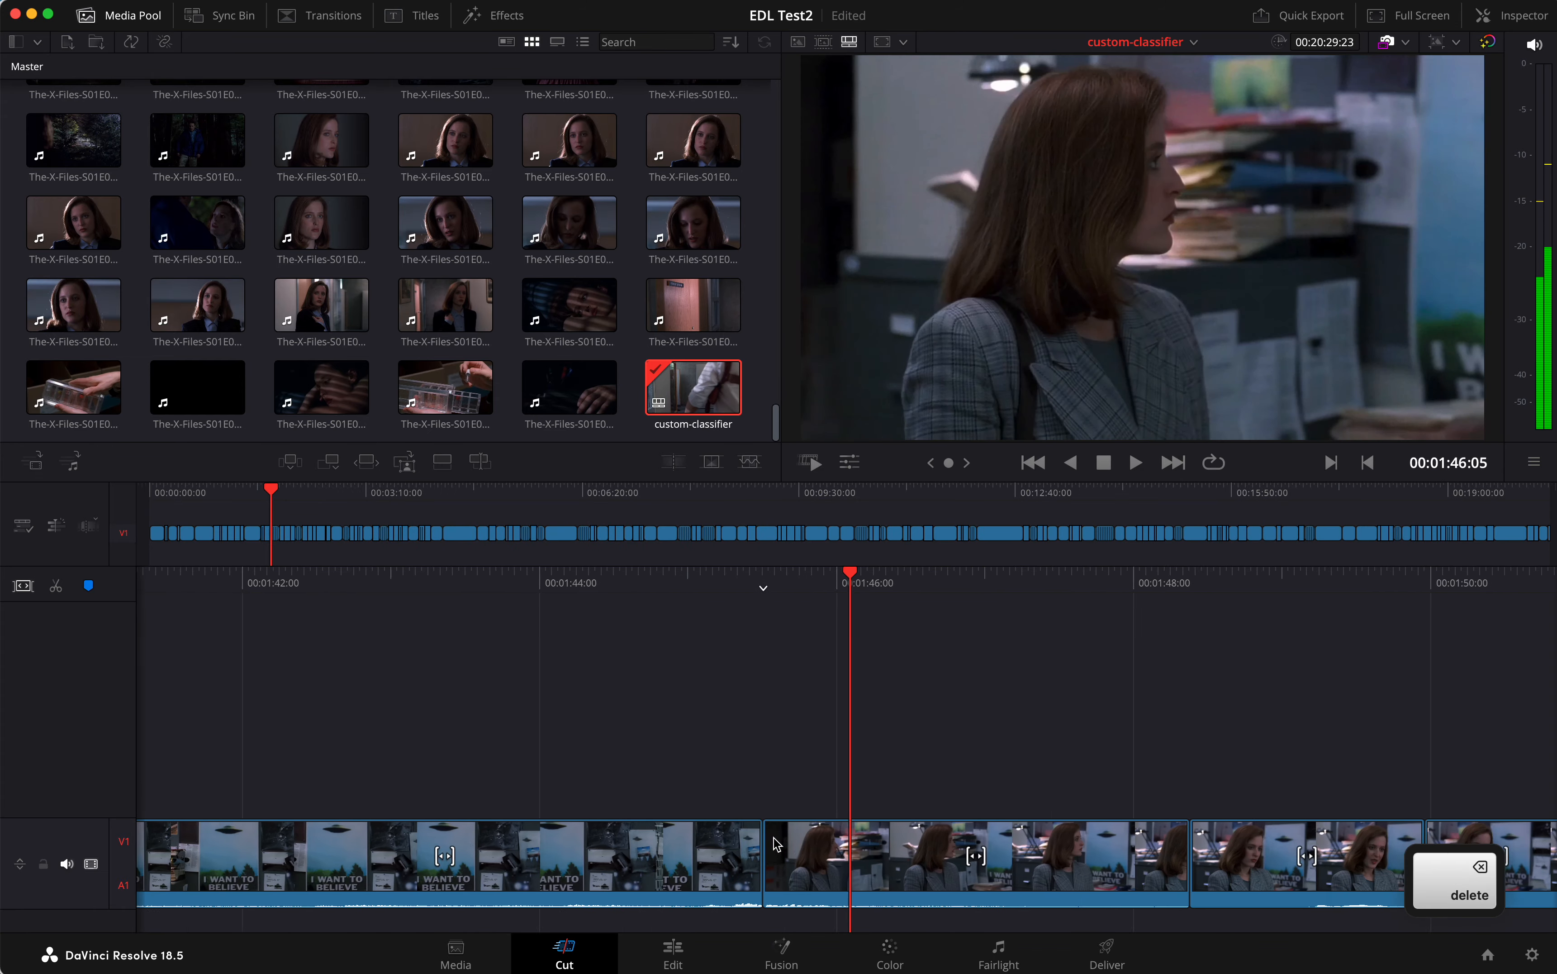
scroll(774, 843, "right", 20)
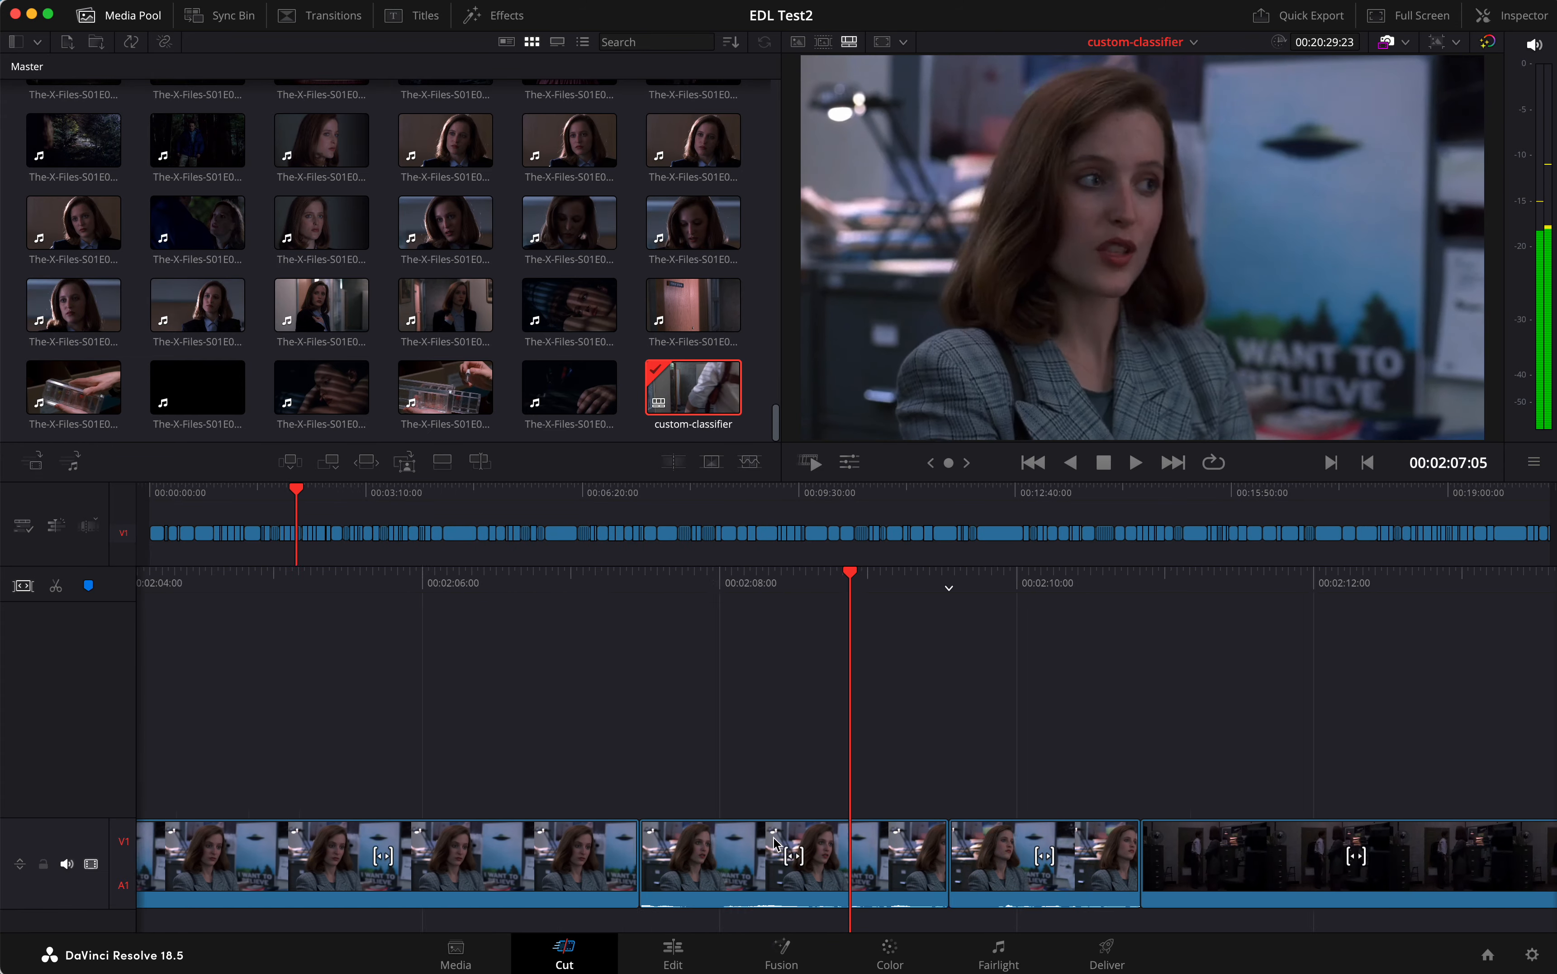